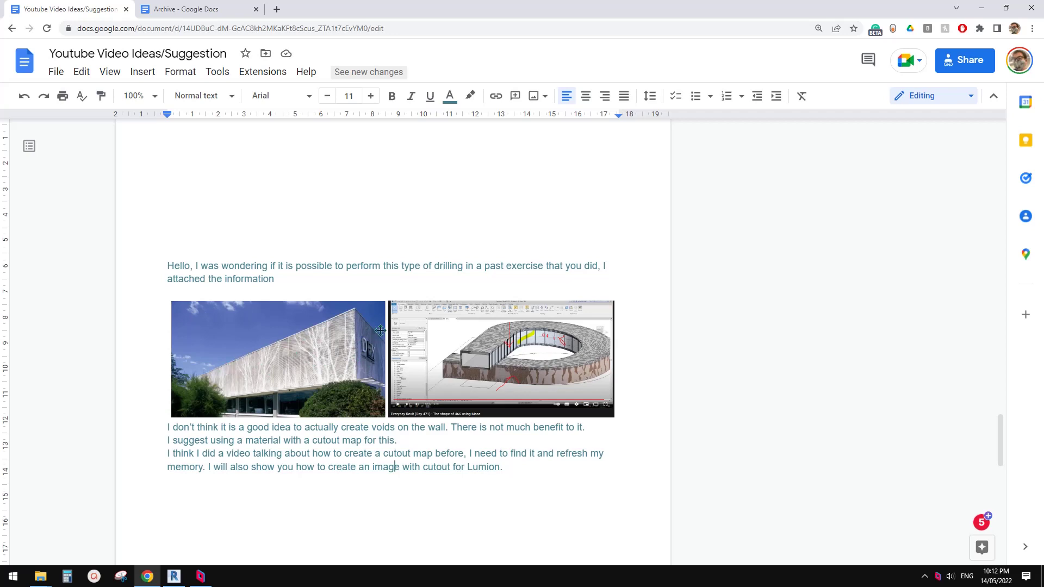
pyautogui.click(172, 8)
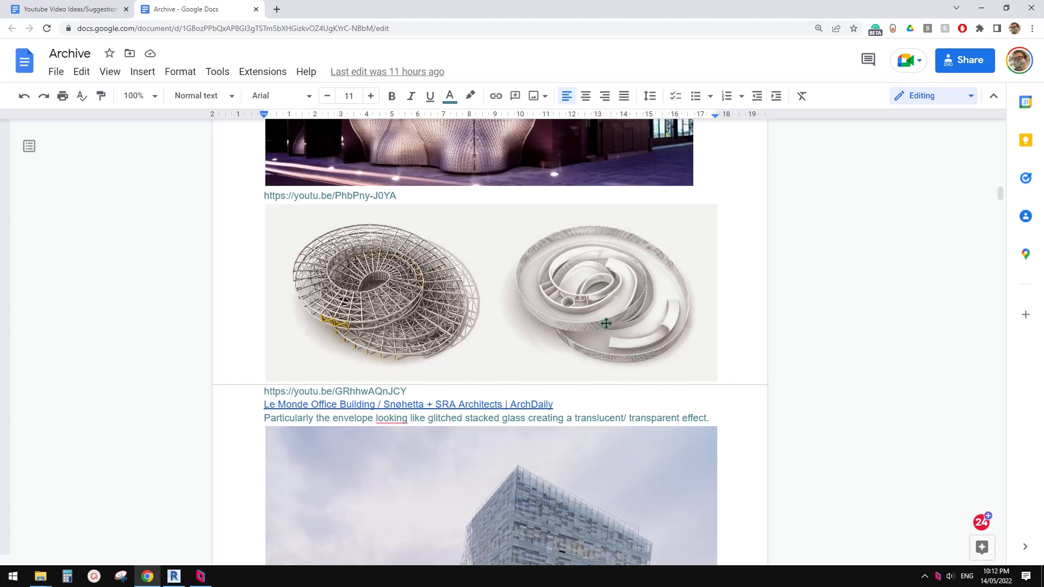
pyautogui.click(93, 9)
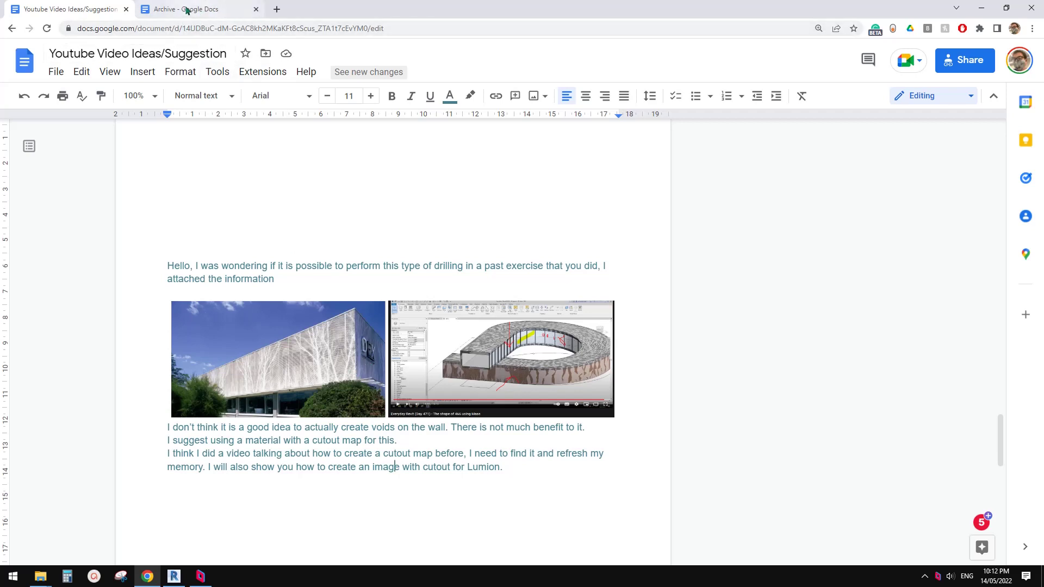
# Search Google for "leaveless tree" in a new browser tab
pyautogui.click(277, 9)
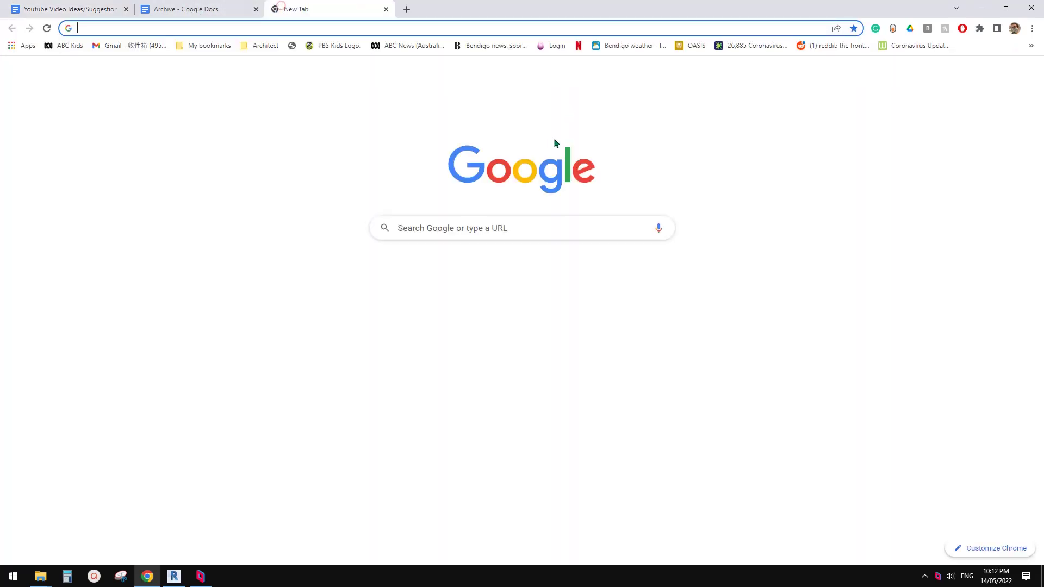
pyautogui.click(539, 226)
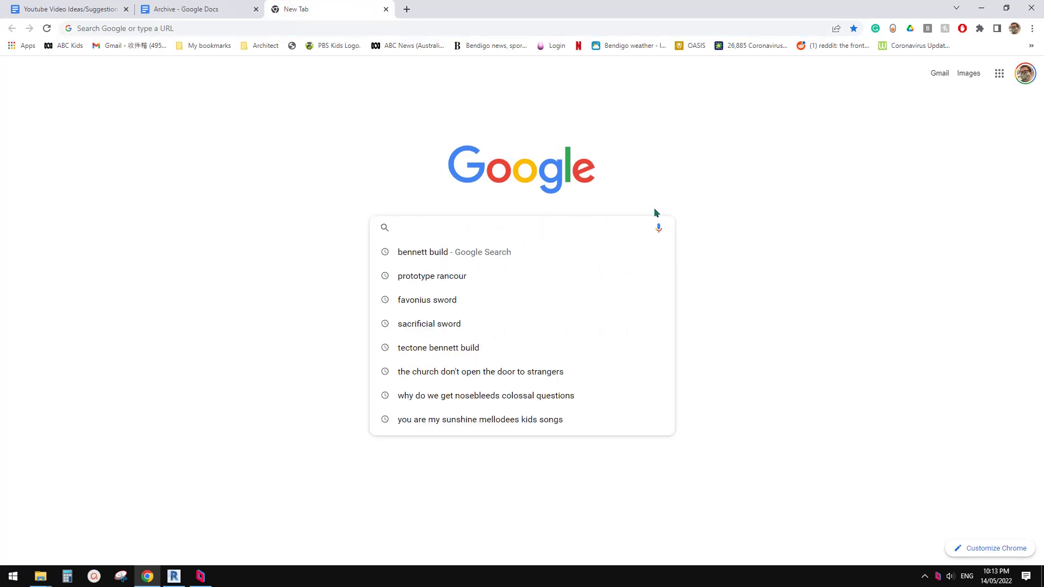
pyautogui.write('leav')
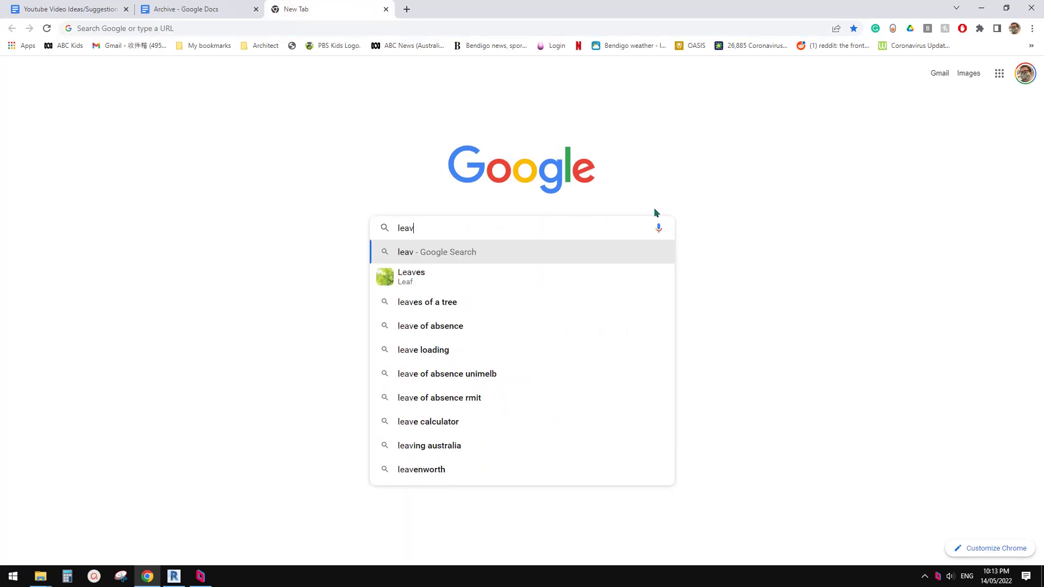
pyautogui.write('eles')
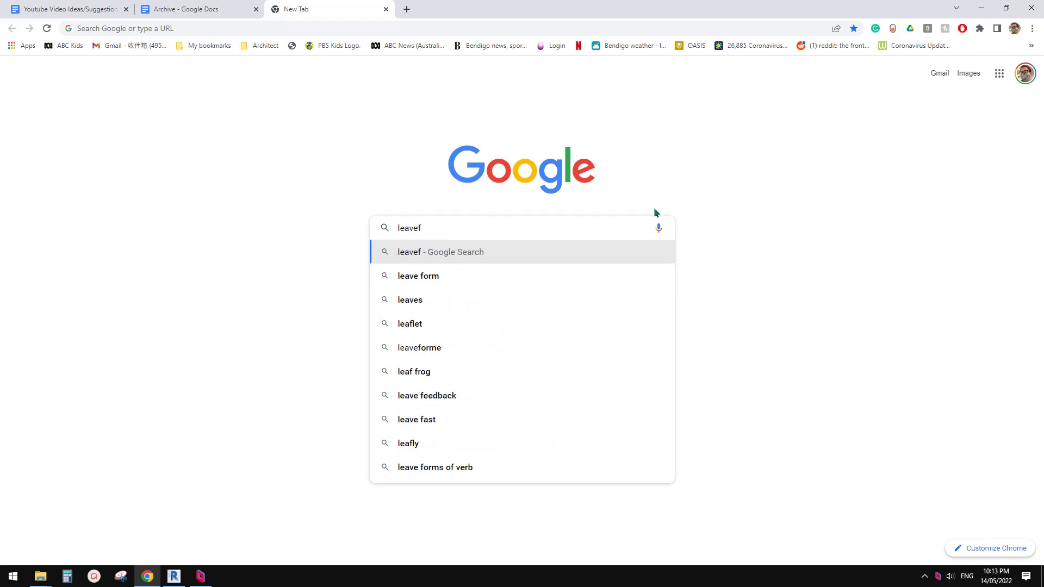
pyautogui.write('s tree')
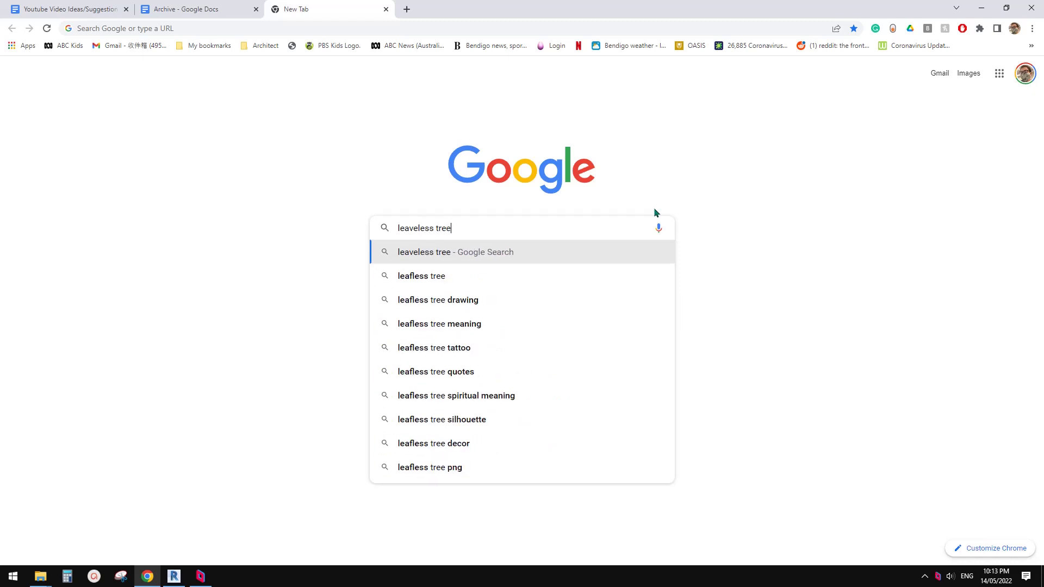
pyautogui.press('Return')
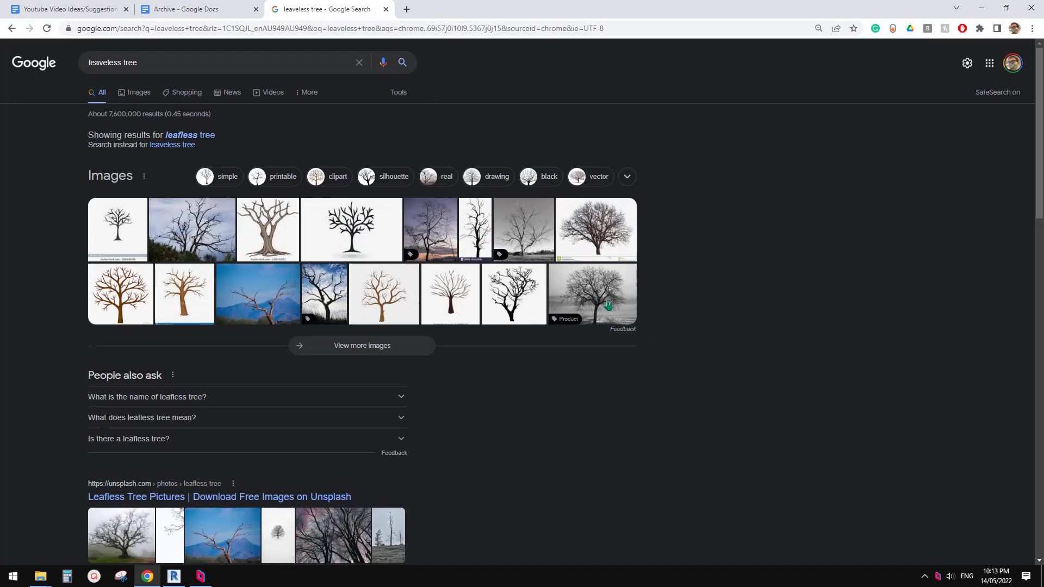
# Save the black-and-white image of the leafless tree in a foggy field to the Desktop as D869_16_614_1200.jpg
pyautogui.click(602, 319)
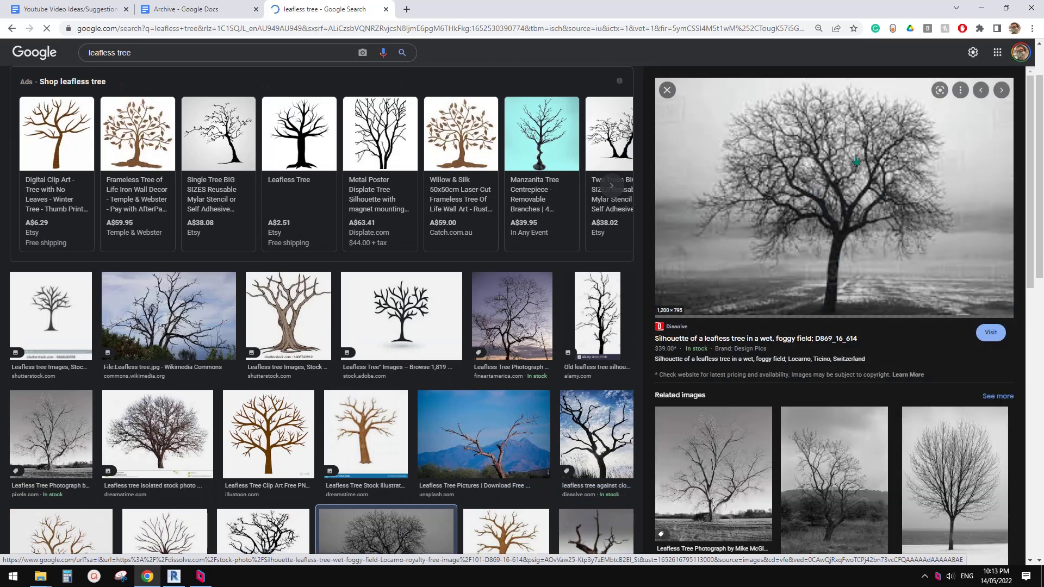
pyautogui.rightClick(847, 171)
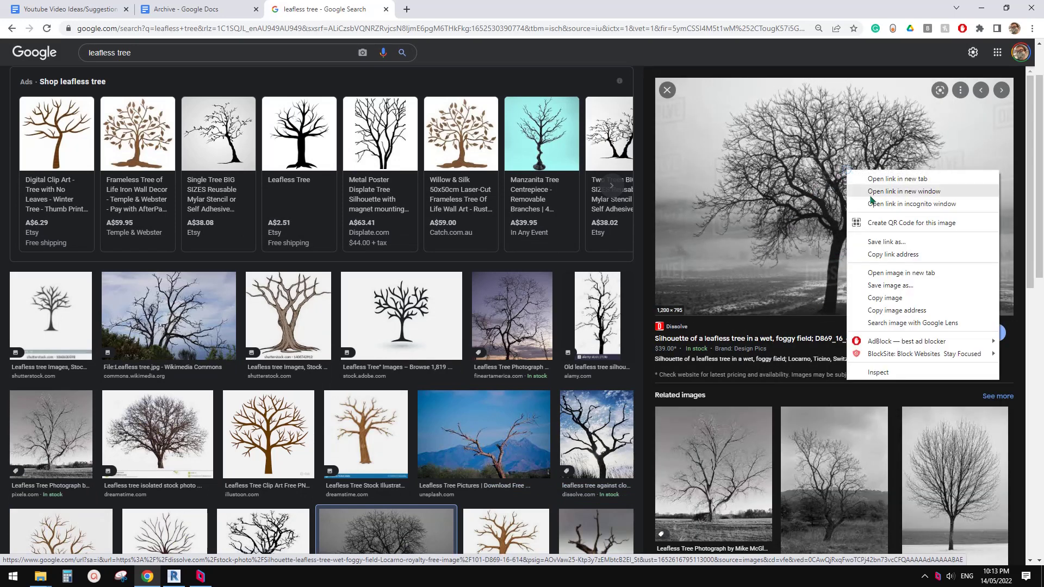
pyautogui.click(889, 286)
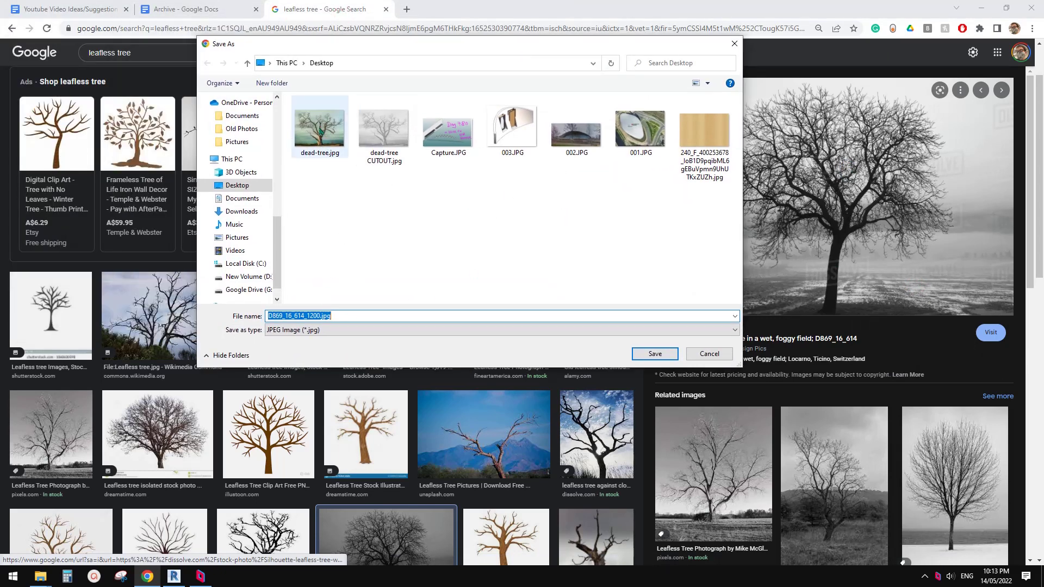
pyautogui.click(610, 232)
pyautogui.click(374, 316)
pyautogui.click(650, 354)
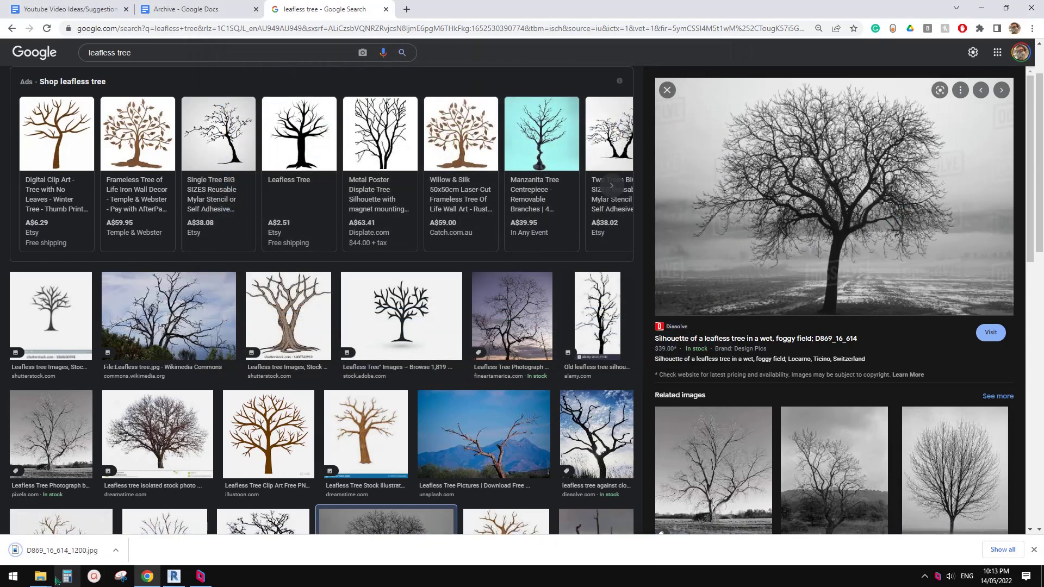
# Open D869_16_614_1200.jpg from the Desktop folder in Adobe Photoshop
pyautogui.moveTo(40, 576)
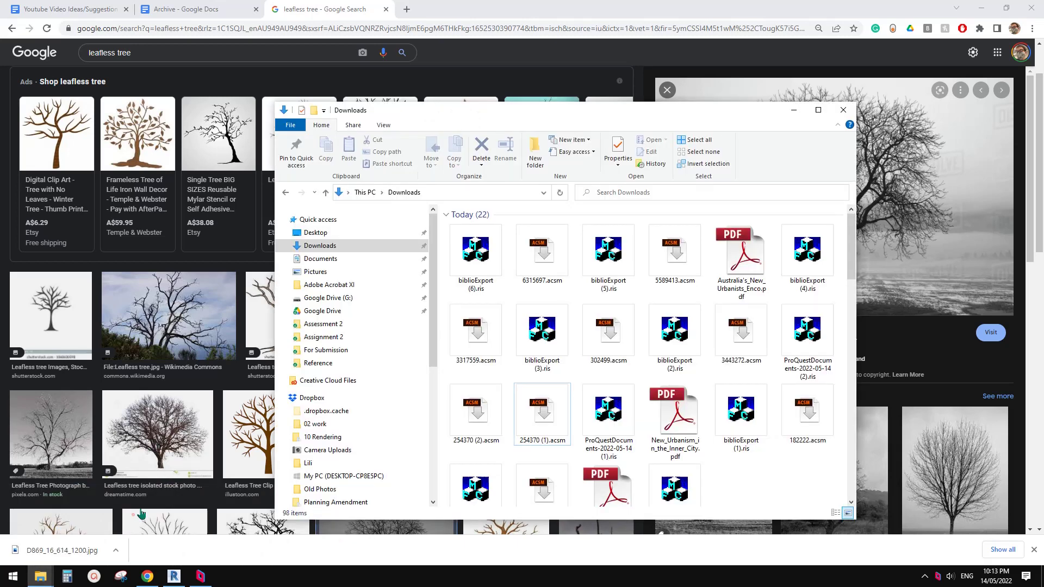
pyautogui.click(136, 531)
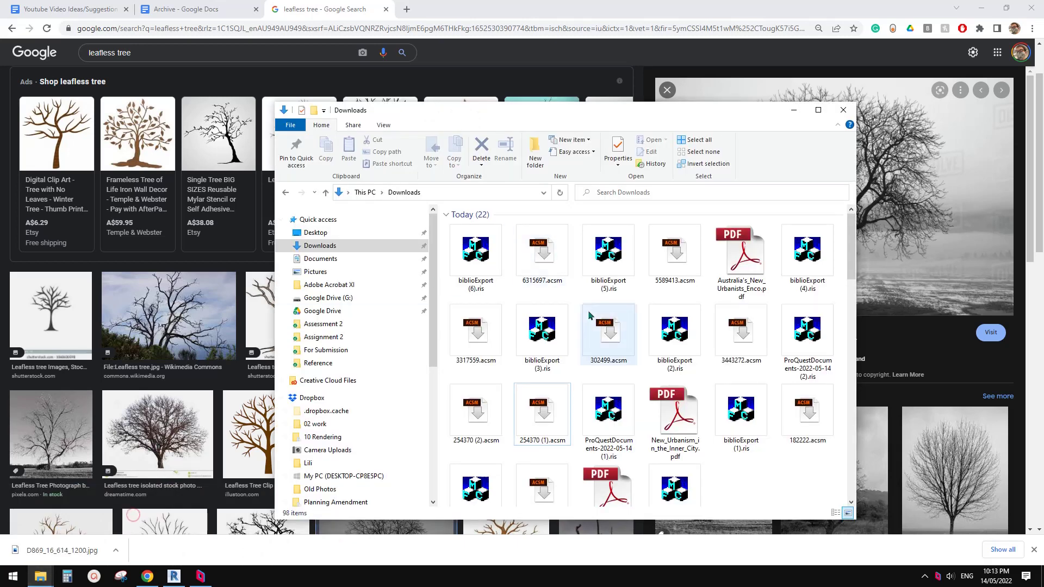
pyautogui.click(327, 232)
pyautogui.rightClick(471, 242)
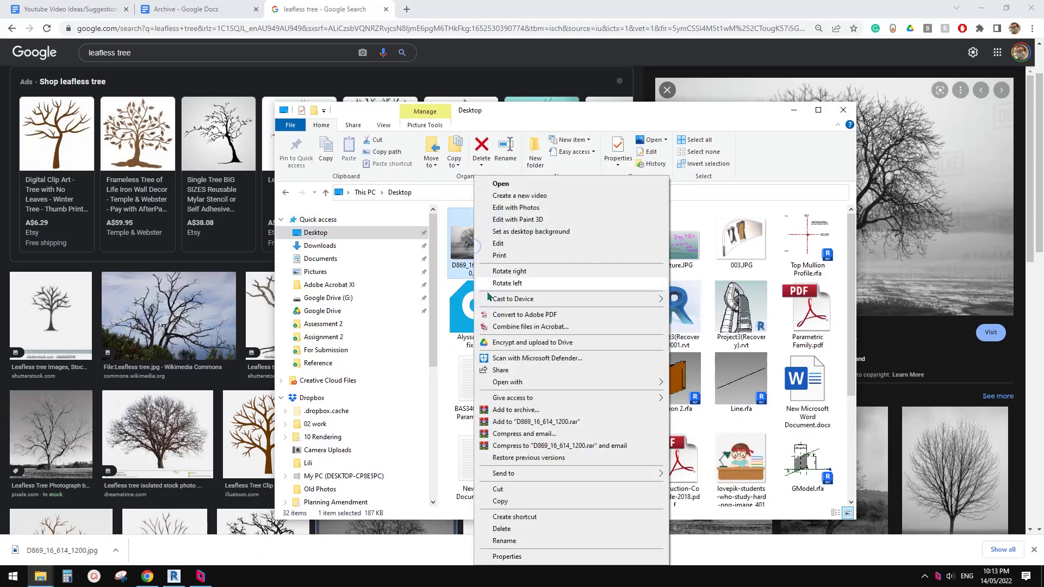
pyautogui.click(469, 243)
pyautogui.rightClick(480, 244)
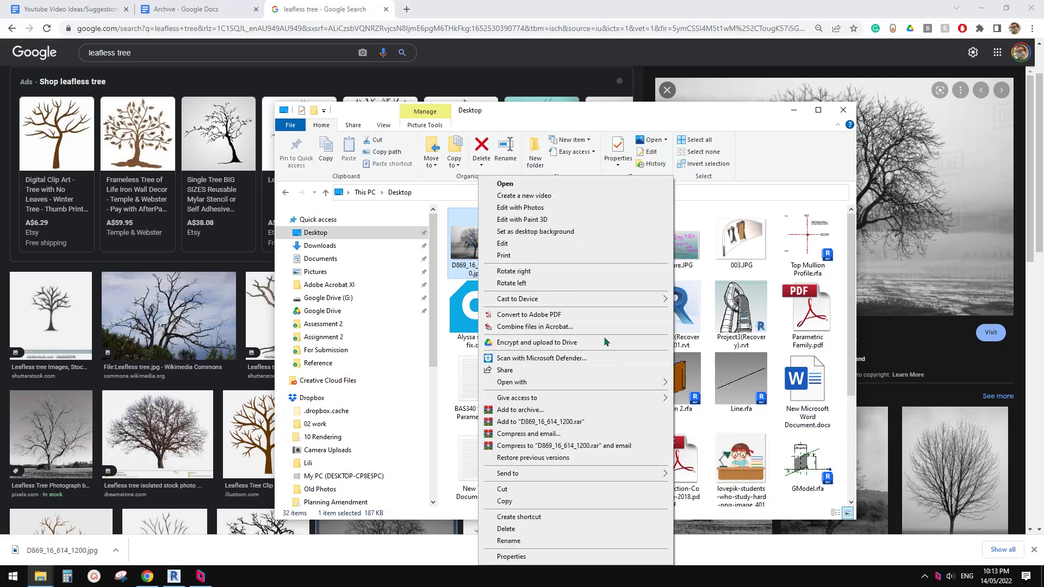
pyautogui.click(619, 378)
pyautogui.click(721, 383)
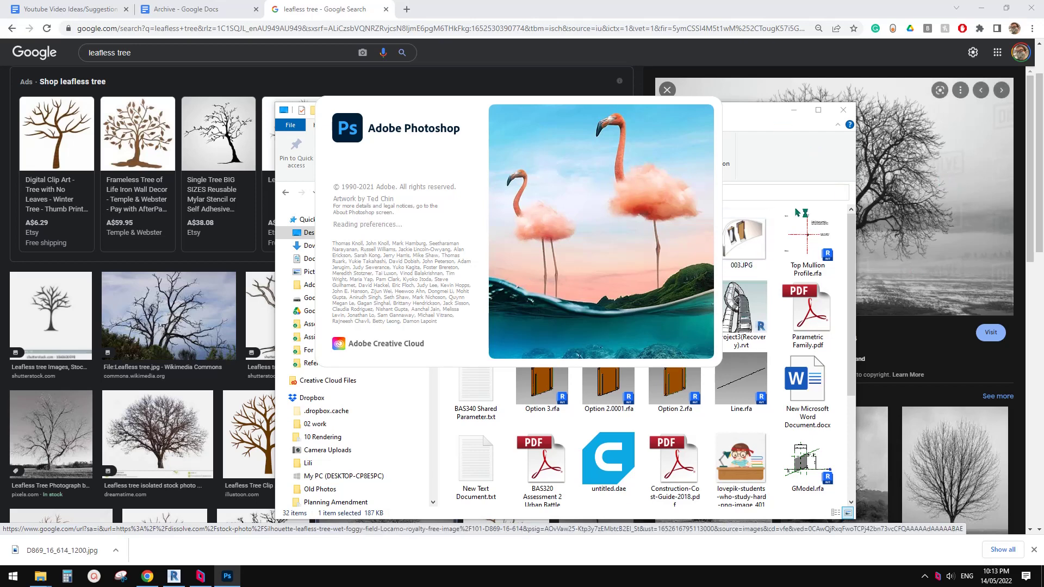
pyautogui.click(323, 9)
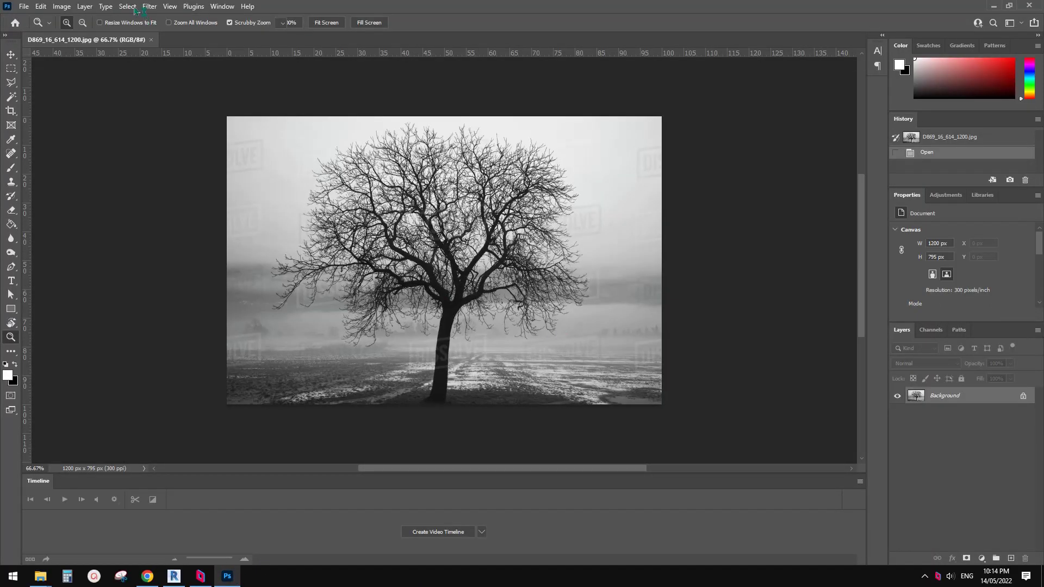
# Try the Color Halftone filter on the tree image with the channel screen angles set to 45 degrees
pyautogui.click(150, 7)
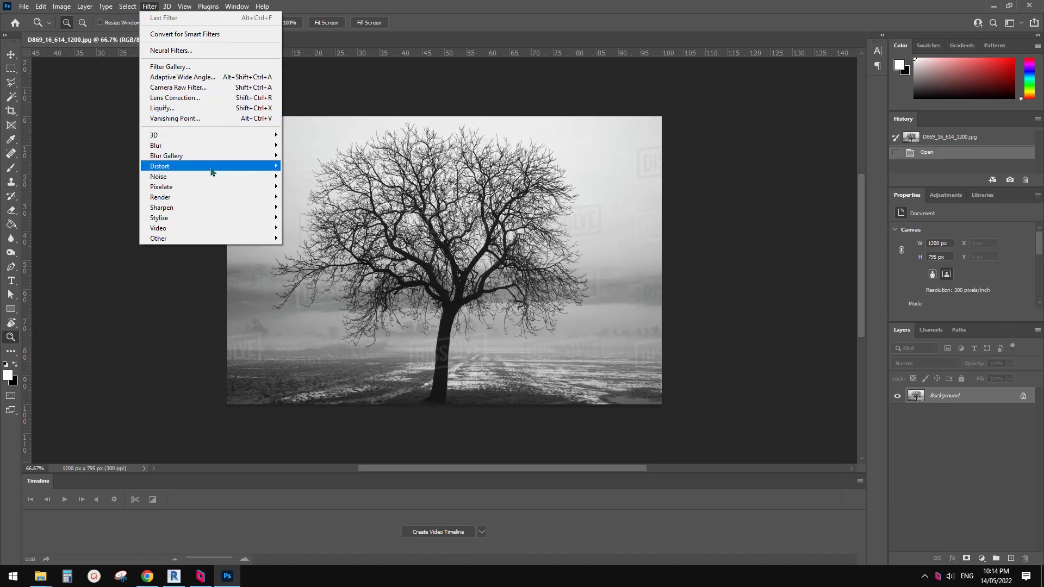
pyautogui.click(201, 187)
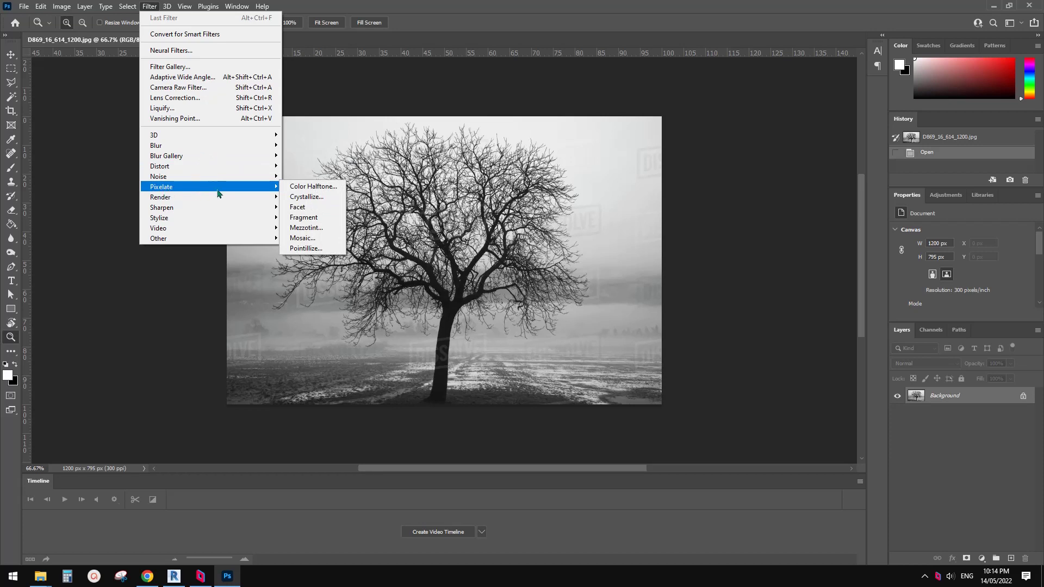
pyautogui.click(331, 188)
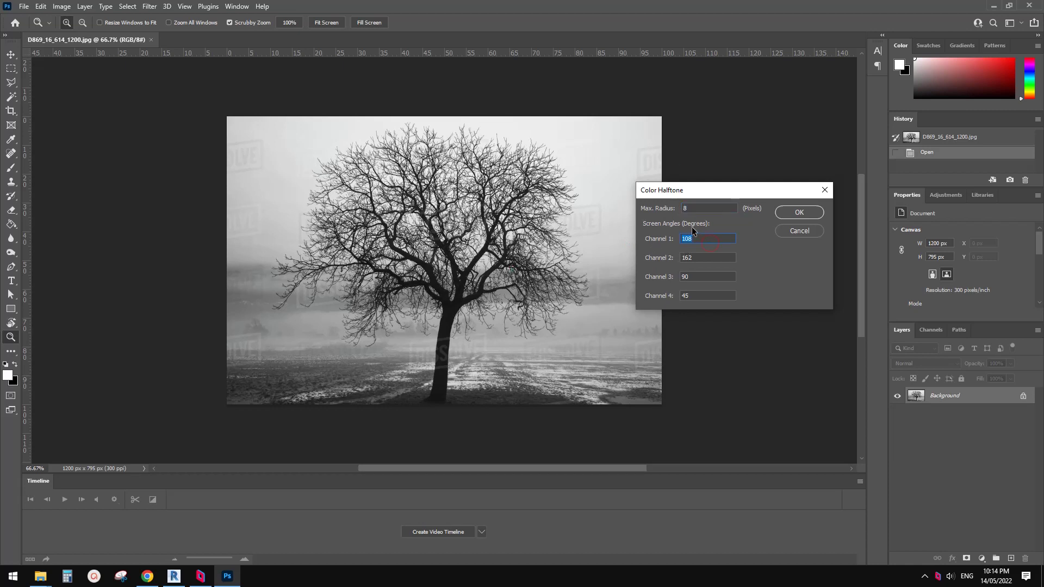
pyautogui.write('4545')
pyautogui.moveTo(700, 277); pyautogui.dragTo(664, 279)
pyautogui.write('45')
pyautogui.click(686, 241)
pyautogui.click(807, 213)
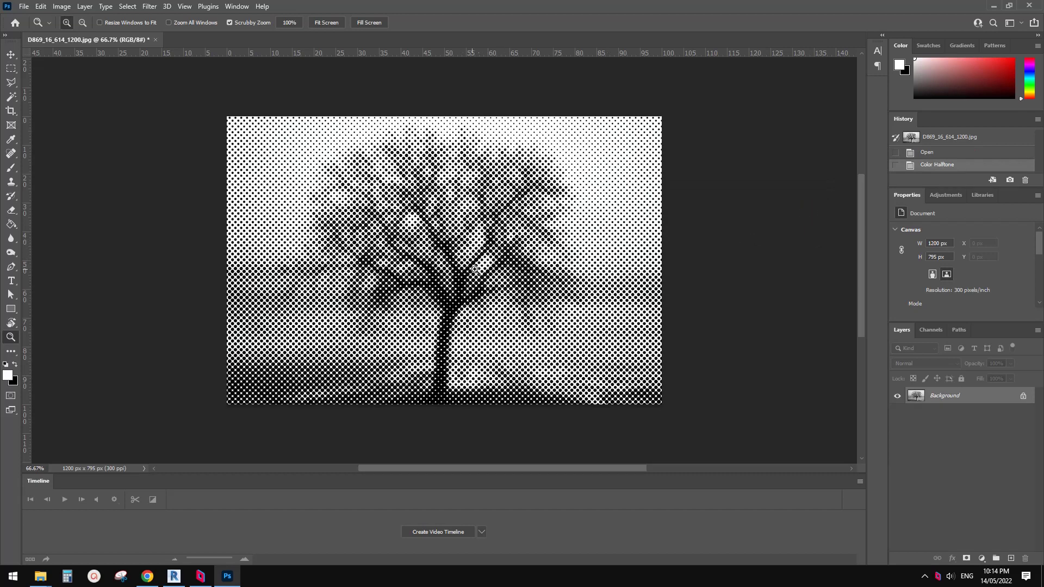
# Examine the halftone dots up close in the sky, branches and trunk, and check the overall pattern at 100% zoom
pyautogui.moveTo(447, 163); pyautogui.dragTo(601, 245)
pyautogui.moveTo(666, 226); pyautogui.dragTo(636, 242)
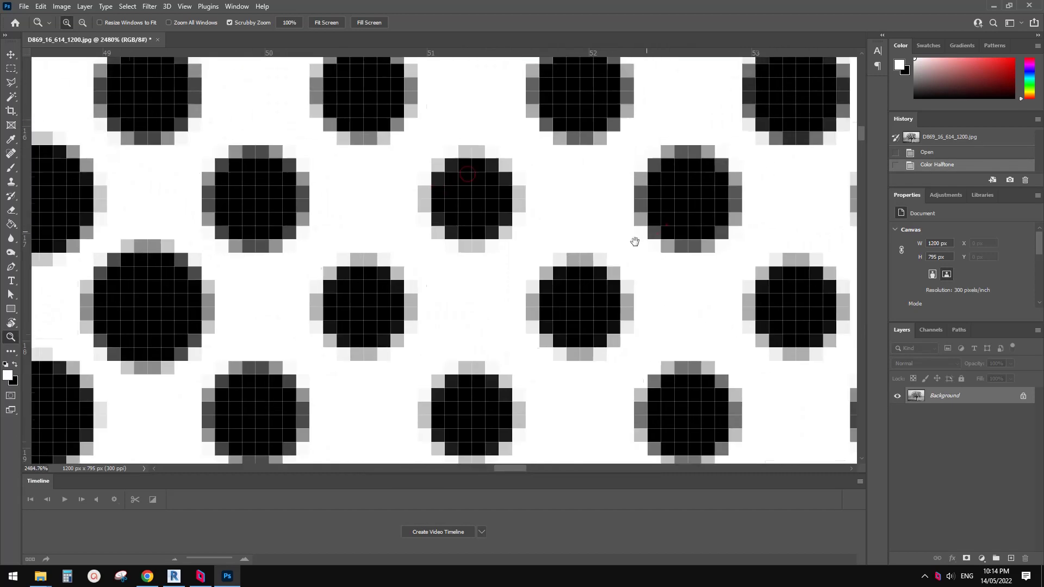
pyautogui.rightClick(670, 218)
pyautogui.click(690, 234)
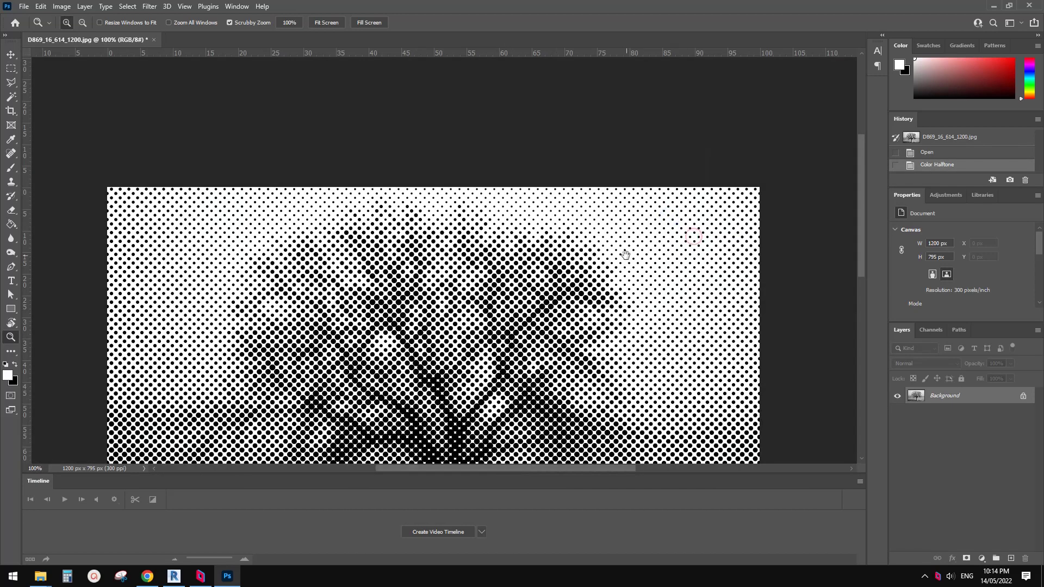
pyautogui.moveTo(547, 337); pyautogui.dragTo(580, 175)
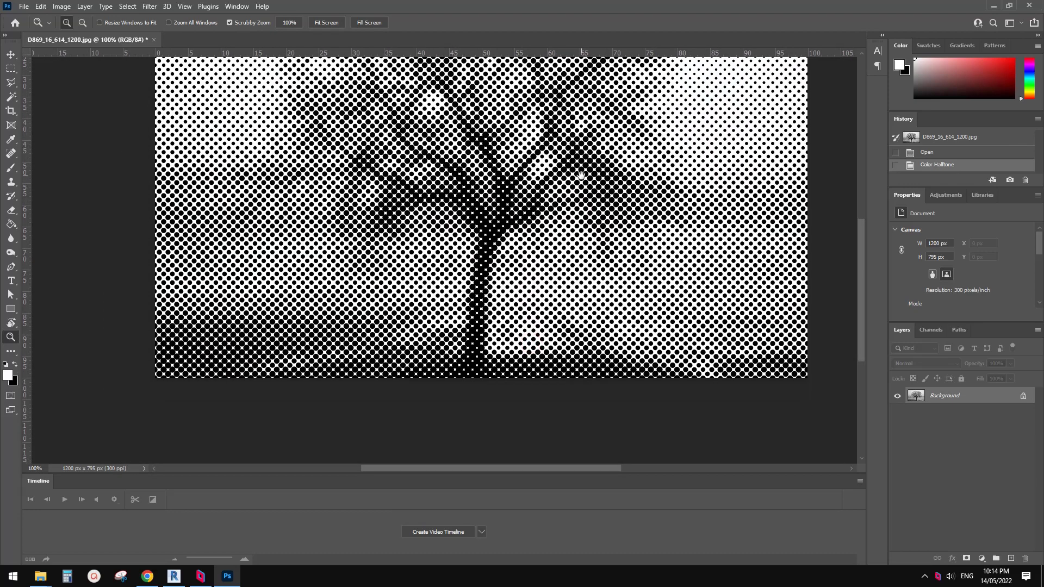
pyautogui.moveTo(490, 226); pyautogui.dragTo(531, 240)
pyautogui.moveTo(618, 287); pyautogui.dragTo(523, 237)
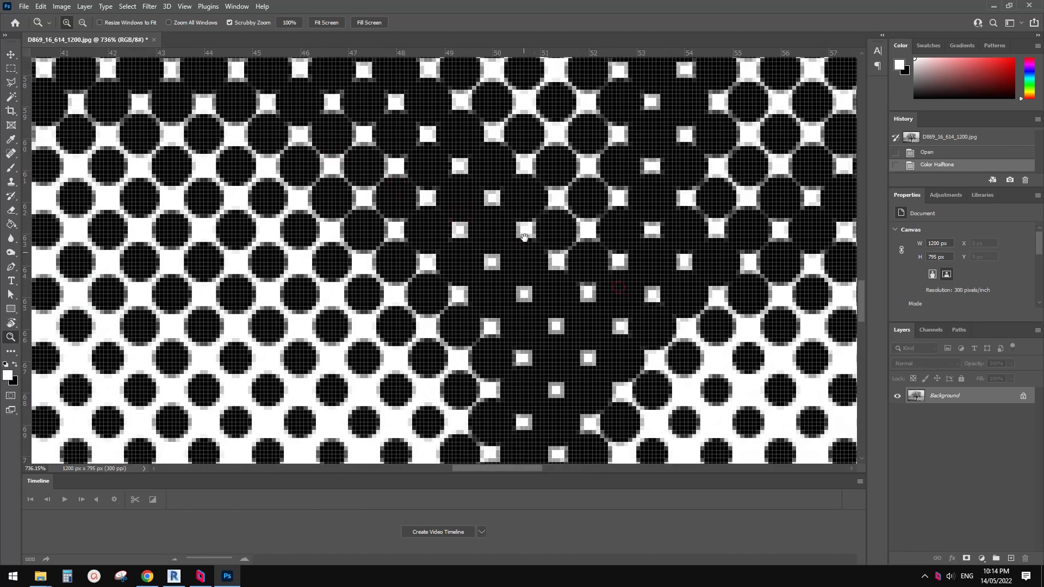
pyautogui.rightClick(581, 286)
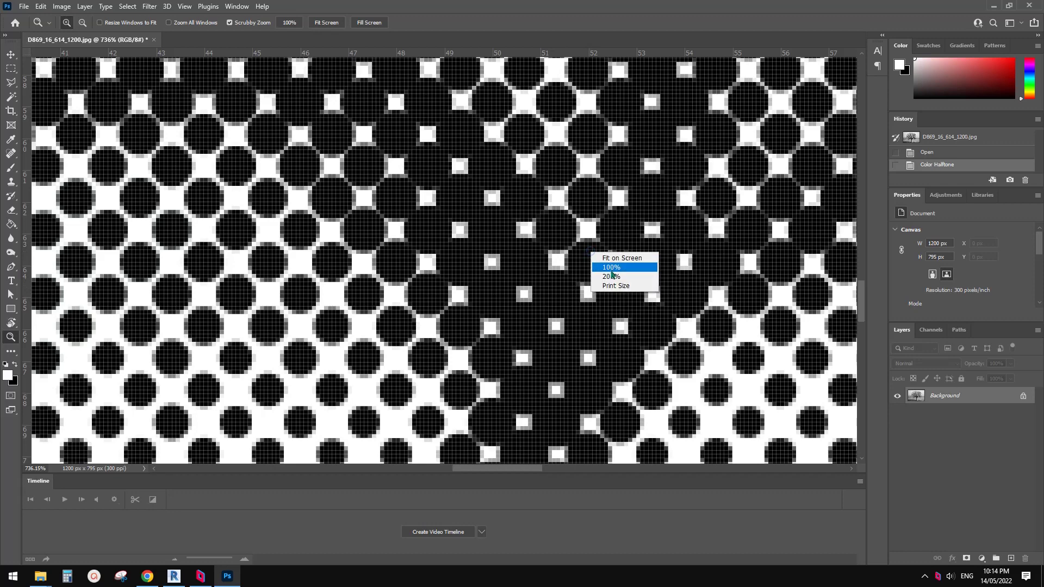
pyautogui.click(613, 271)
pyautogui.moveTo(452, 254); pyautogui.dragTo(498, 278)
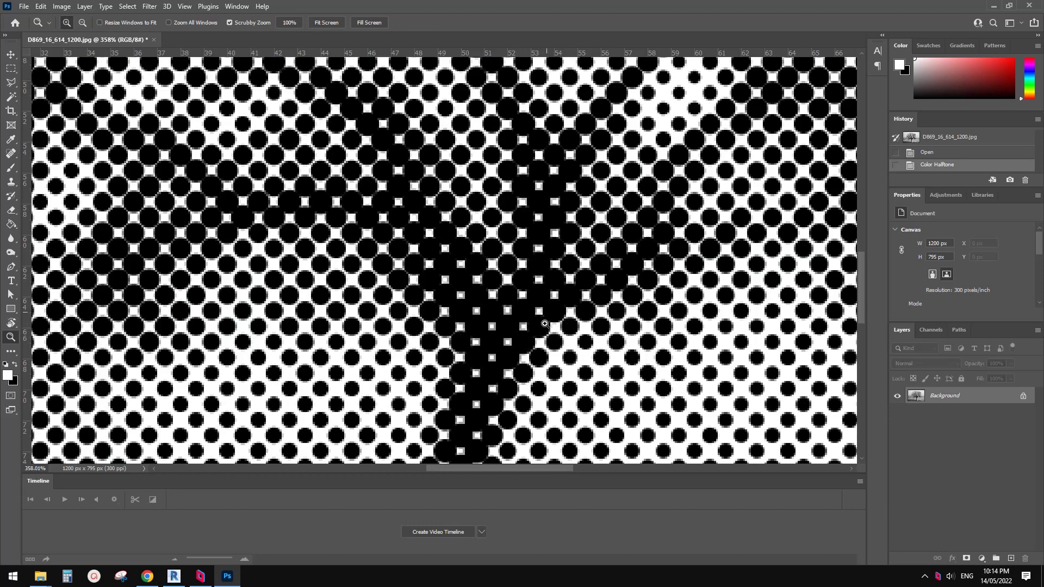
pyautogui.rightClick(573, 268)
pyautogui.click(604, 287)
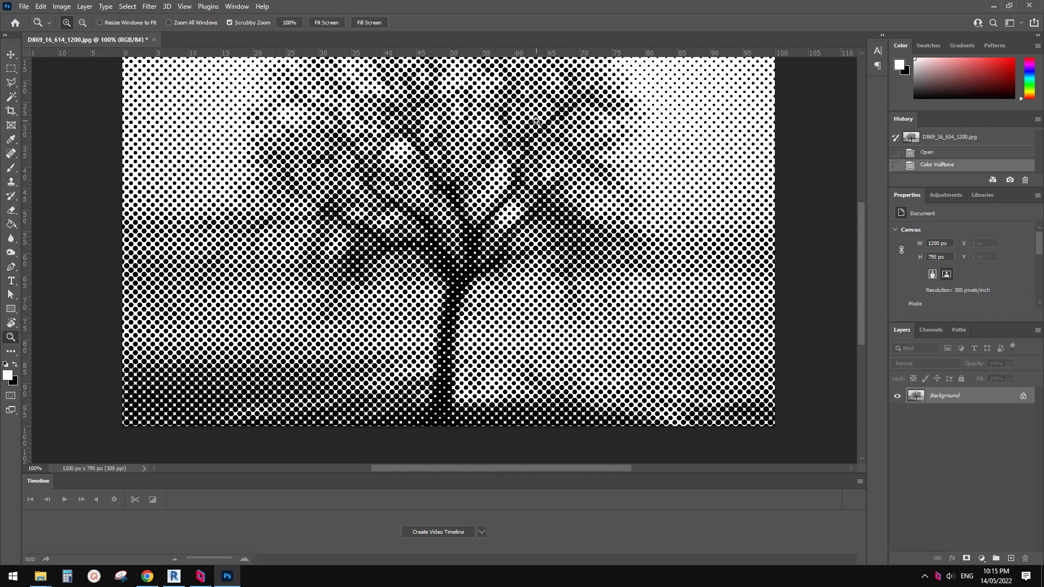
# Undo the Color Halftone filter and lighten the dark tones with Curves, raising the black point's output to 89
pyautogui.hotkey('ctrl', 'z')
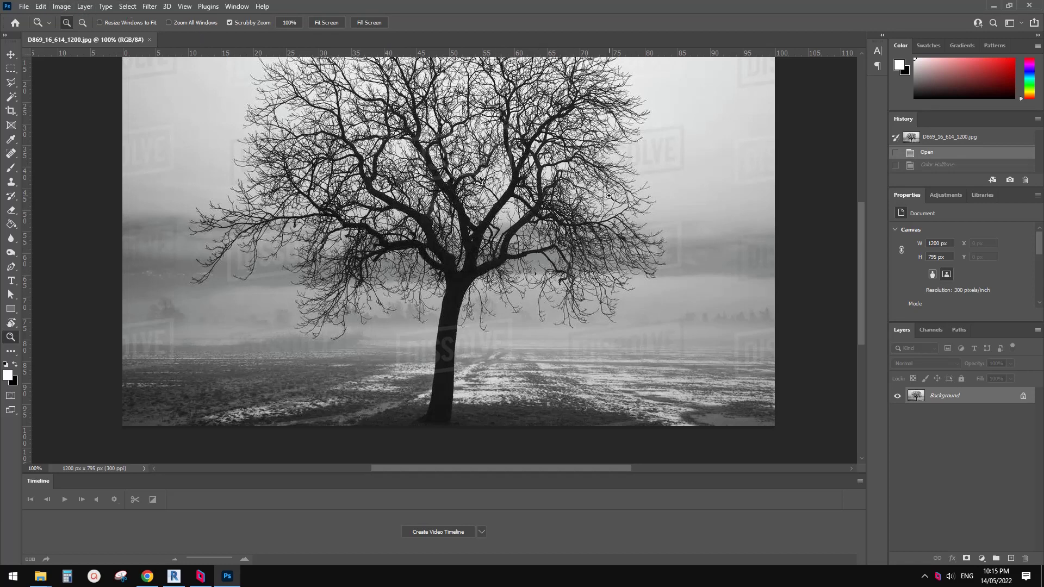
pyautogui.hotkey('ctrl', 'm')
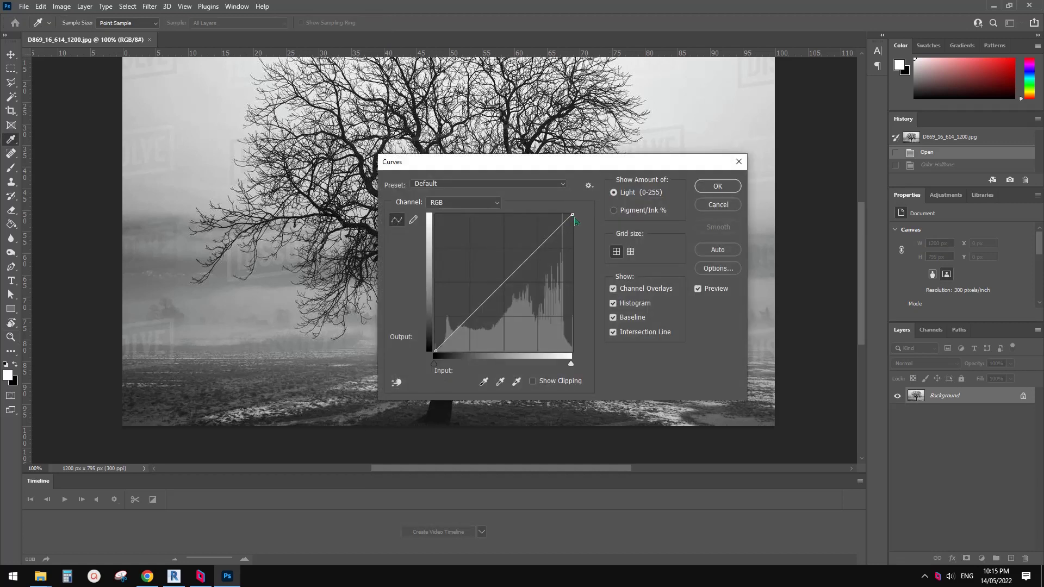
pyautogui.moveTo(572, 218)
pyautogui.mouseDown()
pyautogui.moveTo(573, 233)
pyautogui.moveTo(577, 213)
pyautogui.mouseUp()
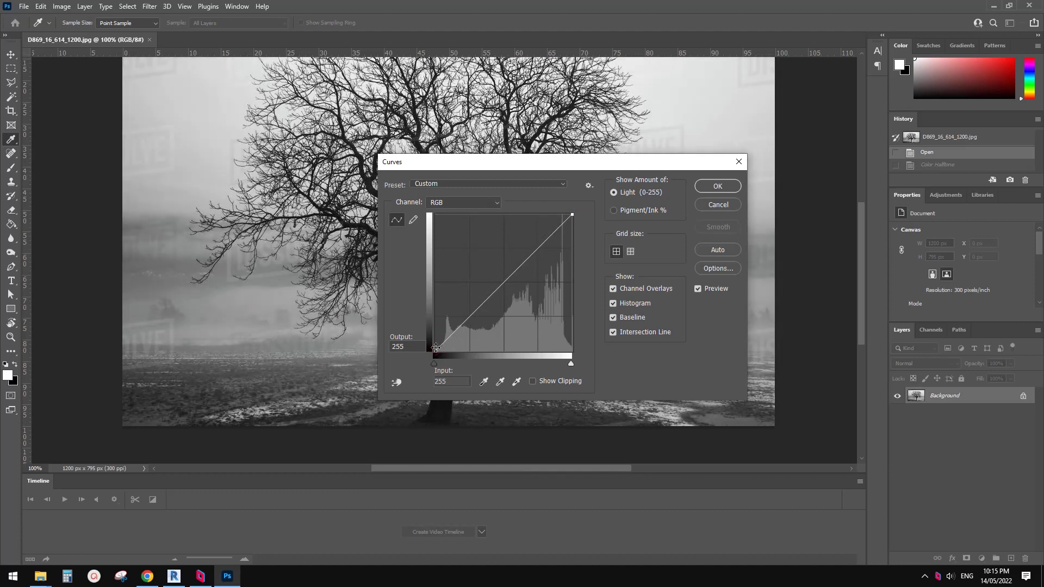
pyautogui.moveTo(438, 351); pyautogui.dragTo(425, 311)
pyautogui.moveTo(548, 165); pyautogui.dragTo(636, 146)
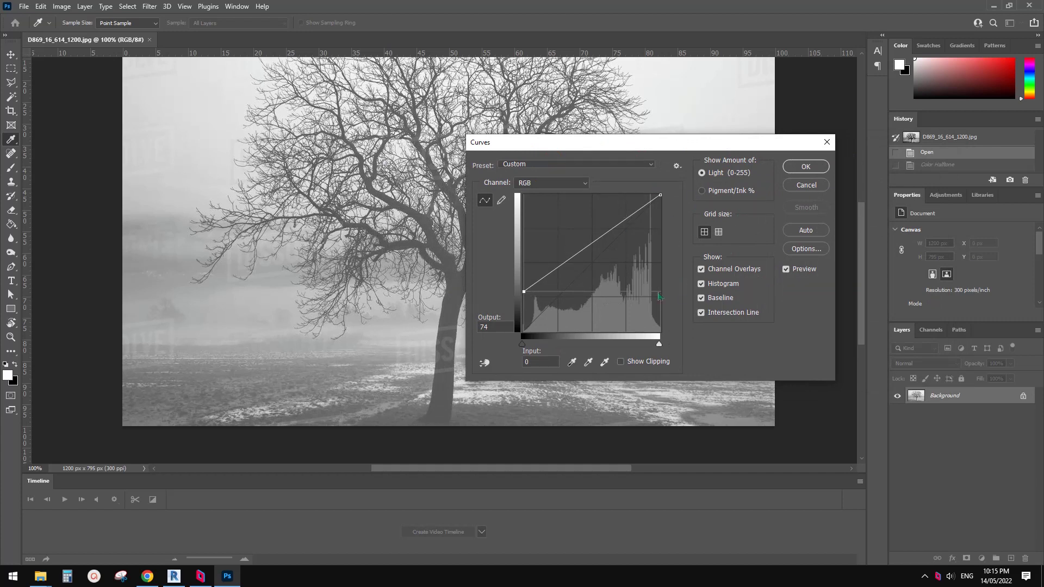
pyautogui.moveTo(525, 293); pyautogui.dragTo(516, 283)
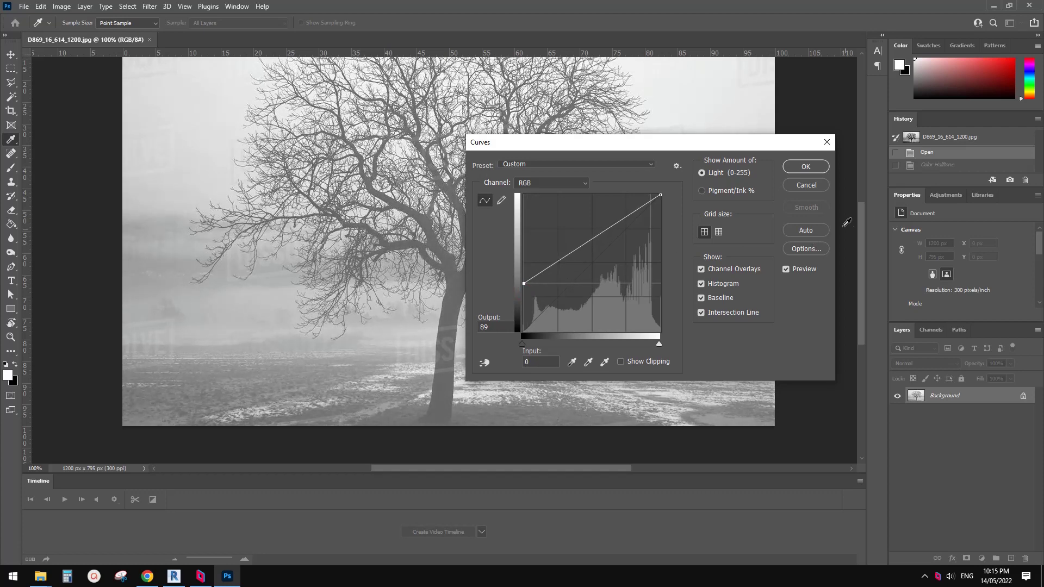
pyautogui.click(806, 167)
pyautogui.press('z')
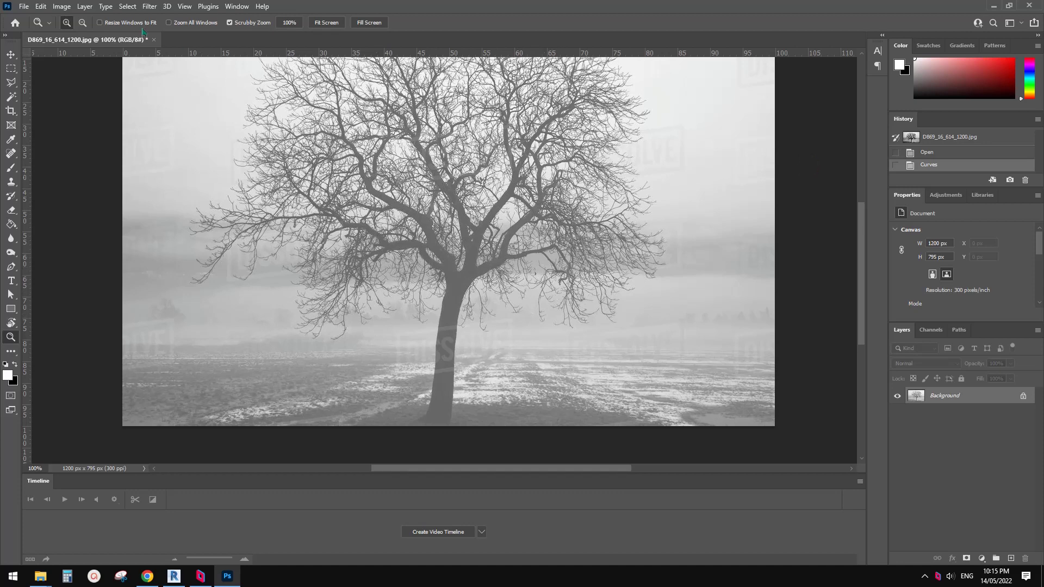
# Apply the Color Halftone filter to the lightened tree image with a maximum radius of 8 pixels and all screen angles at 45 degrees
pyautogui.click(149, 6)
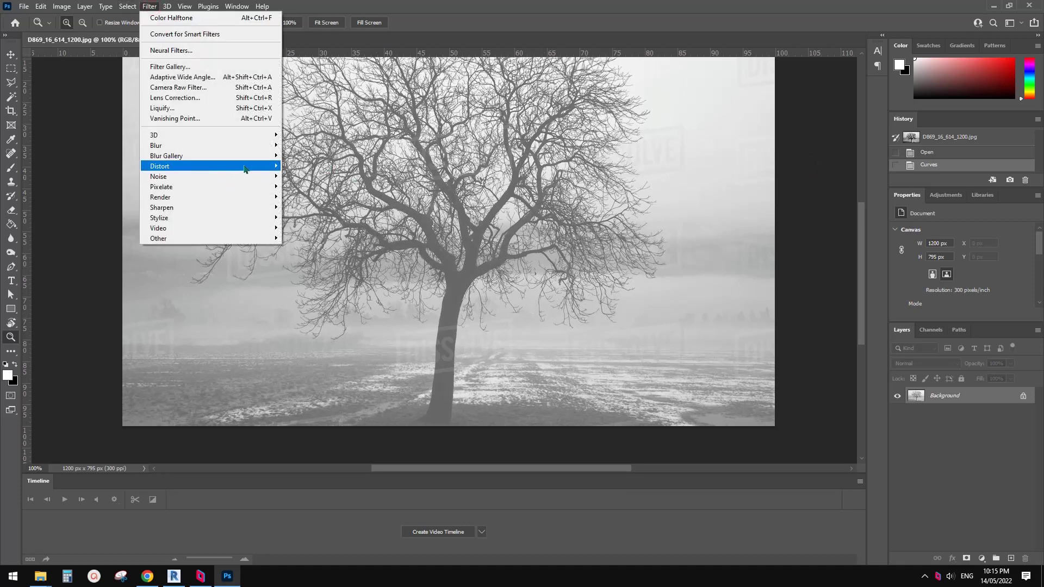
pyautogui.click(266, 185)
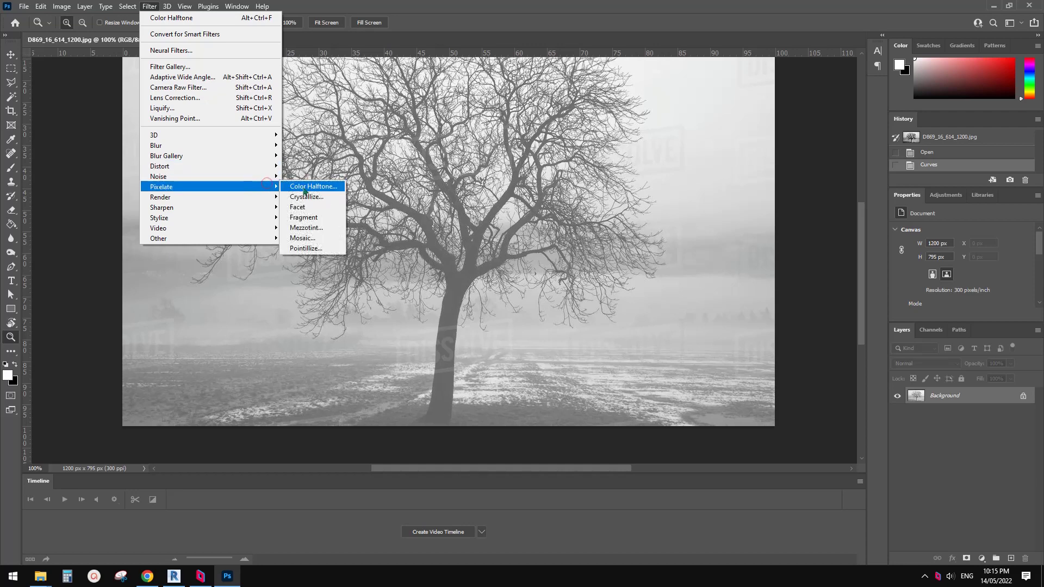
pyautogui.click(310, 186)
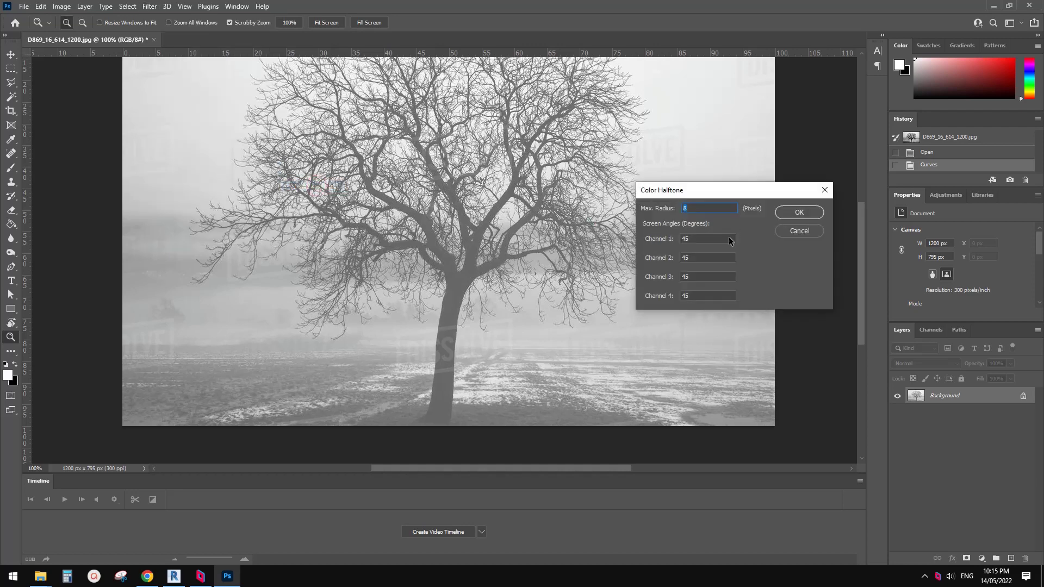
pyautogui.click(798, 213)
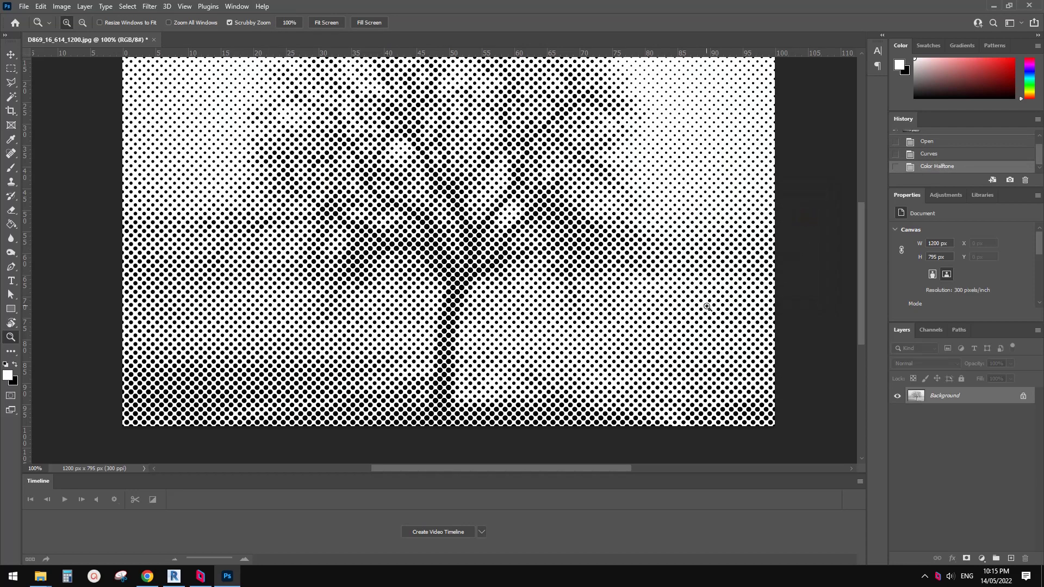
# Examine the new halftone dots around the trunk, branches and sky, and check the overall pattern at 100% zoom
pyautogui.moveTo(395, 246); pyautogui.dragTo(469, 276)
pyautogui.moveTo(590, 326); pyautogui.dragTo(526, 212)
pyautogui.moveTo(664, 274); pyautogui.dragTo(546, 260)
pyautogui.rightClick(546, 260)
pyautogui.click(571, 276)
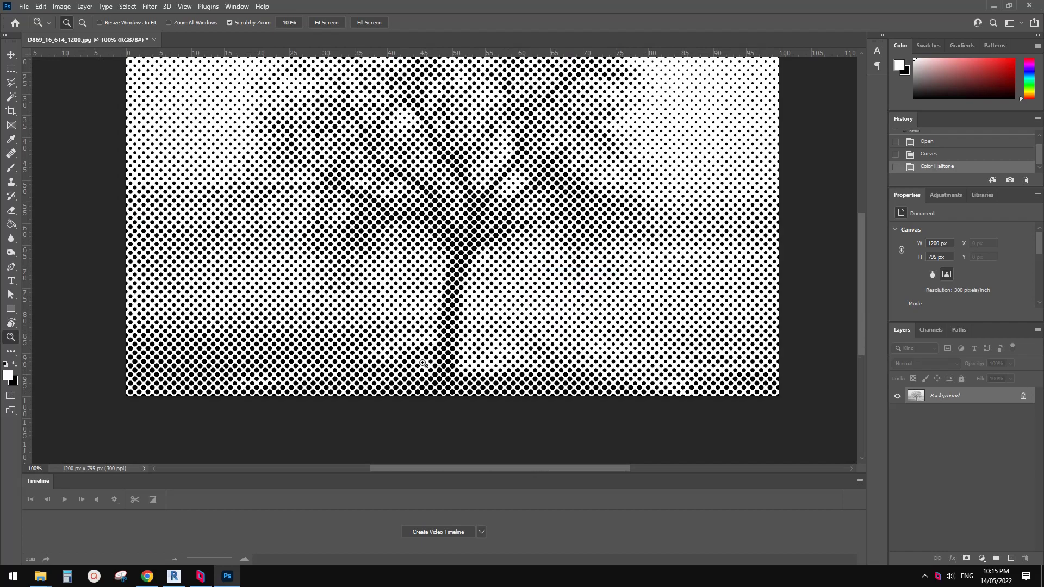
pyautogui.moveTo(422, 362); pyautogui.dragTo(461, 320)
pyautogui.moveTo(530, 209); pyautogui.dragTo(536, 313)
pyautogui.moveTo(538, 146); pyautogui.dragTo(565, 282)
pyautogui.moveTo(660, 266); pyautogui.dragTo(643, 291)
pyautogui.rightClick(606, 214)
pyautogui.click(636, 237)
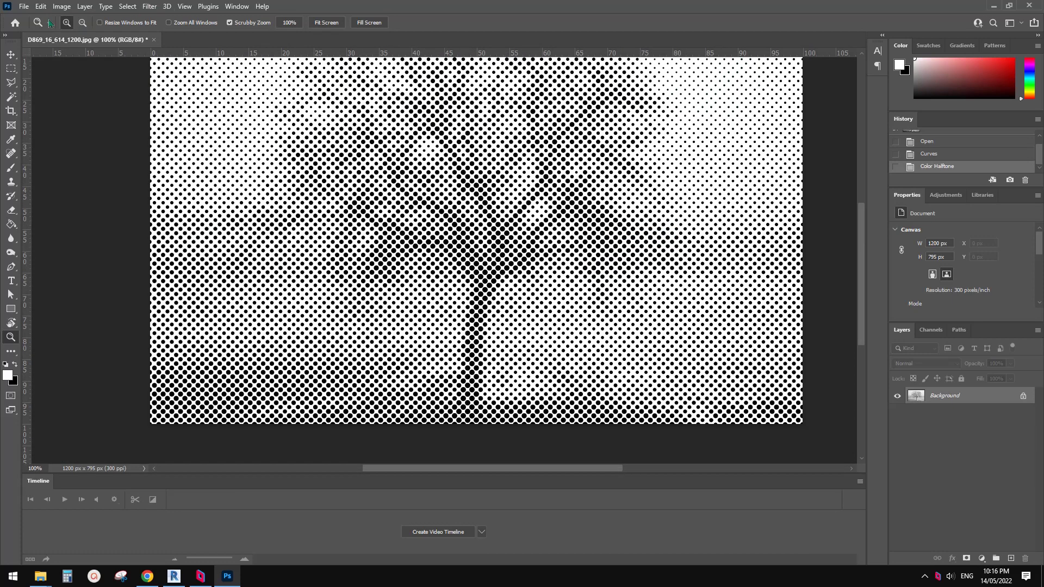
# Save the halftone image to the Desktop as D869_16_614_1200.png in PNG format with the large file size option
pyautogui.click(24, 6)
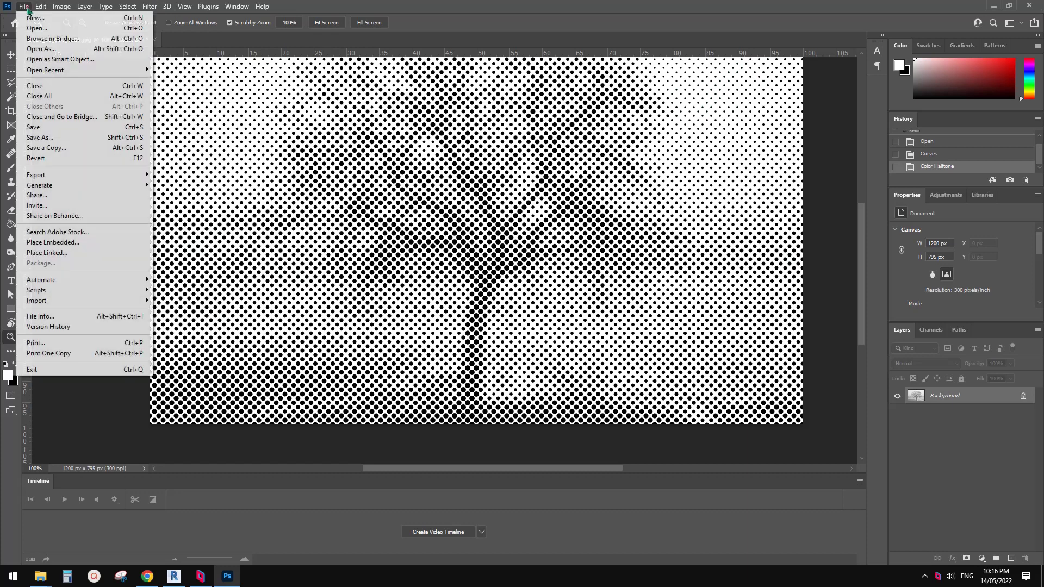
pyautogui.click(64, 139)
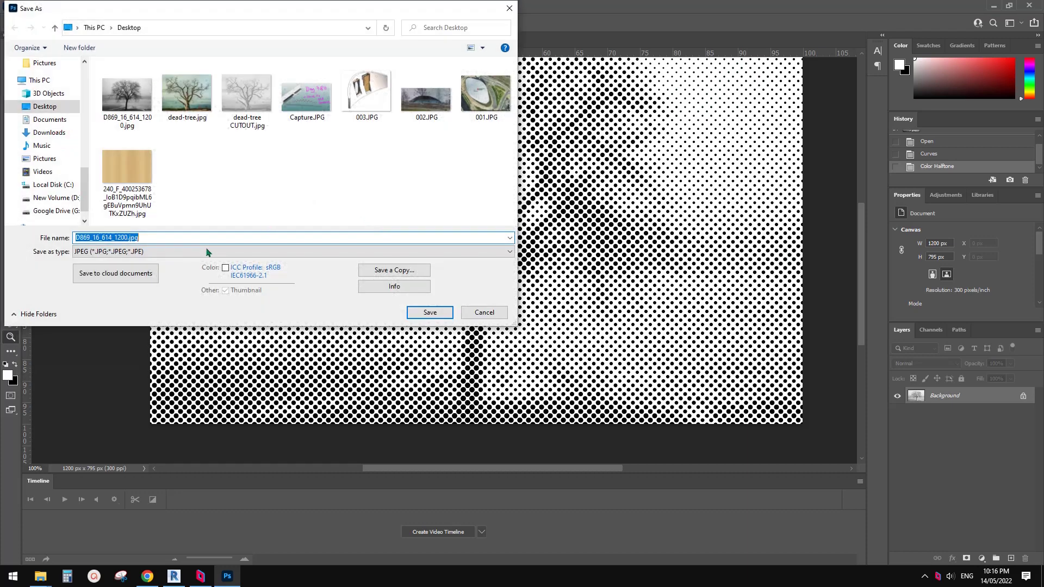
pyautogui.click(161, 252)
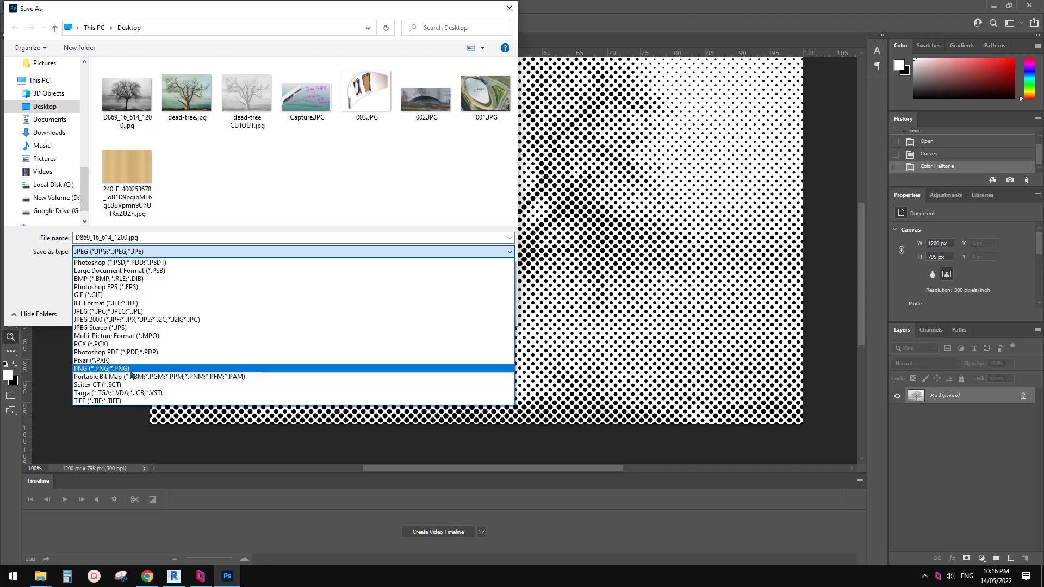
pyautogui.click(129, 369)
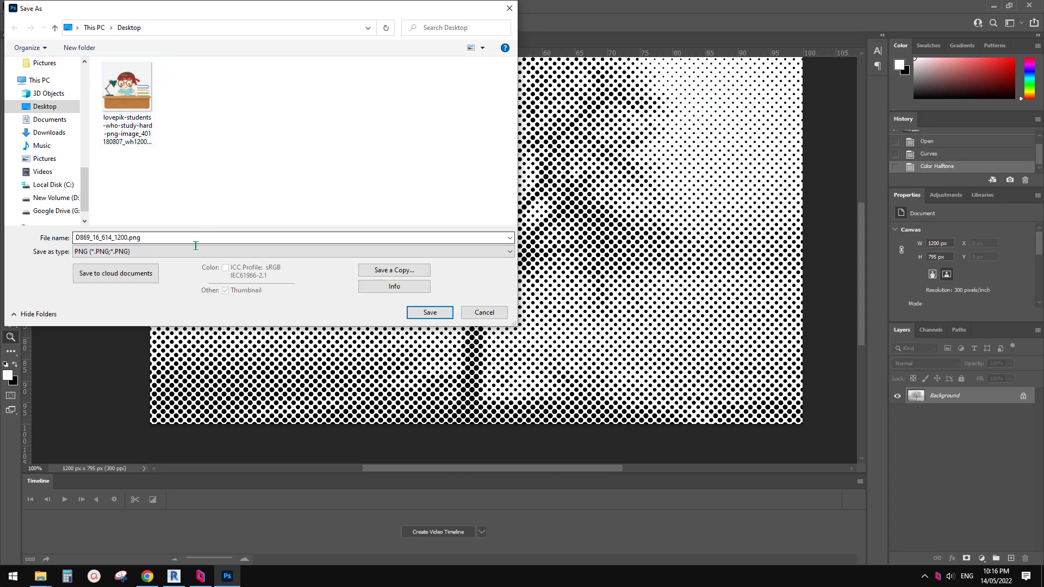
pyautogui.click(429, 312)
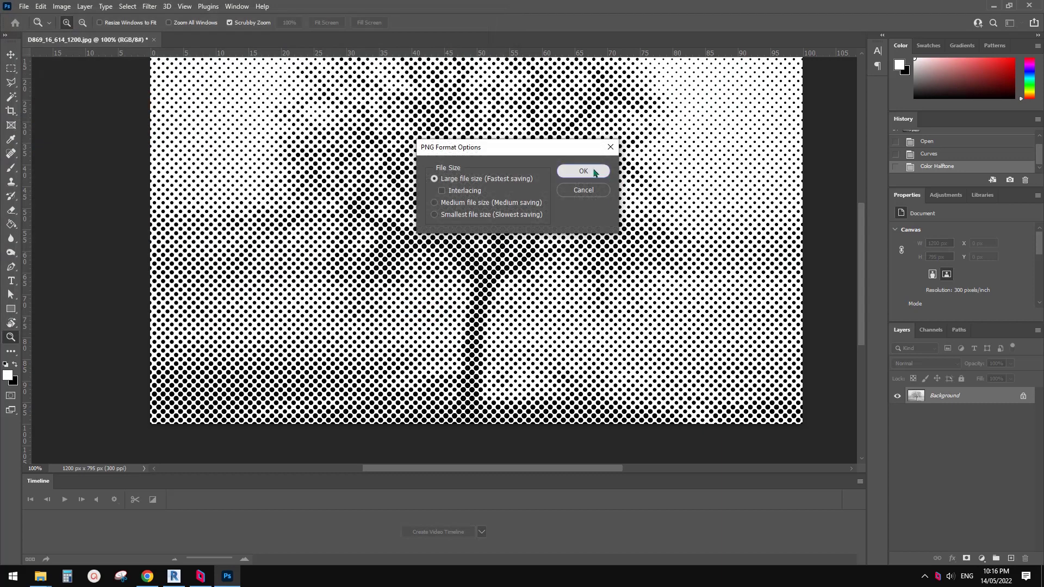
pyautogui.click(594, 173)
# Switch to Autodesk Revit and create a new project from the defaultAUSENU template
pyautogui.click(173, 574)
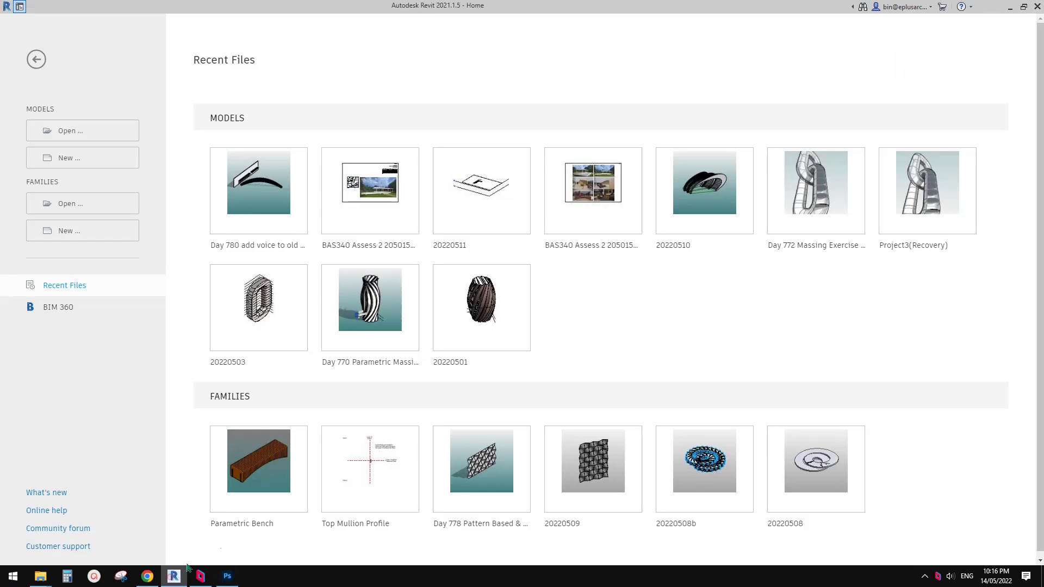
pyautogui.click(63, 157)
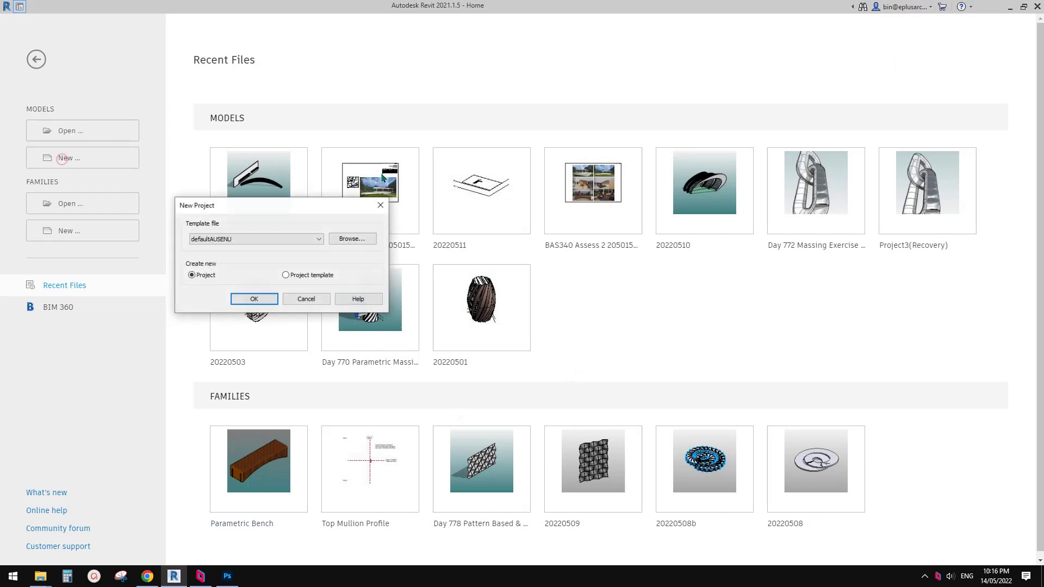
pyautogui.click(280, 238)
pyautogui.click(255, 298)
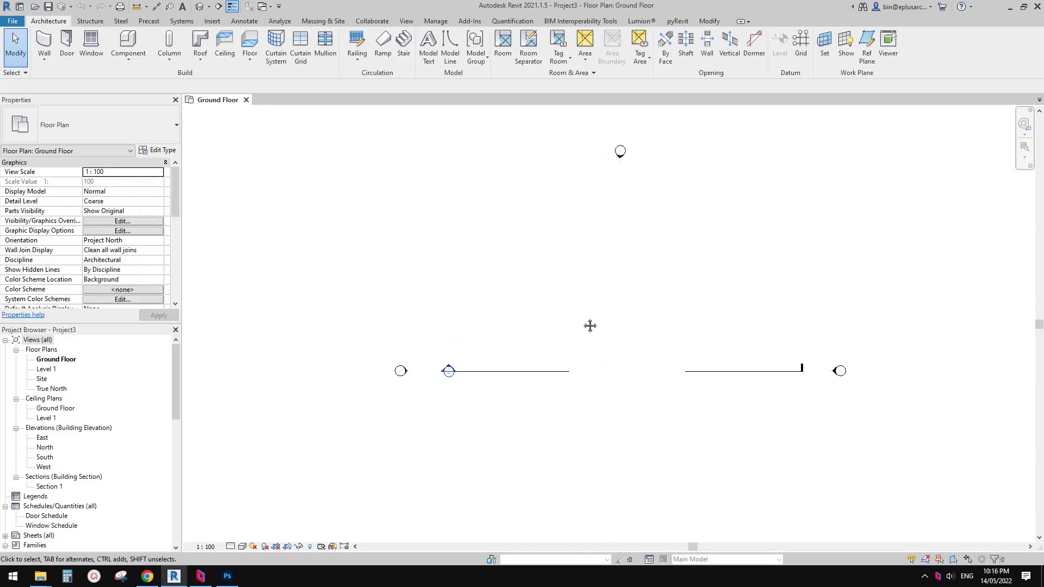
# Draw a horizontal 30mm Toilet partition wall about 30600 mm long on the Ground Floor plan, reaching up to Level 1
pyautogui.press('w')
pyautogui.press('a')
pyautogui.click(135, 130)
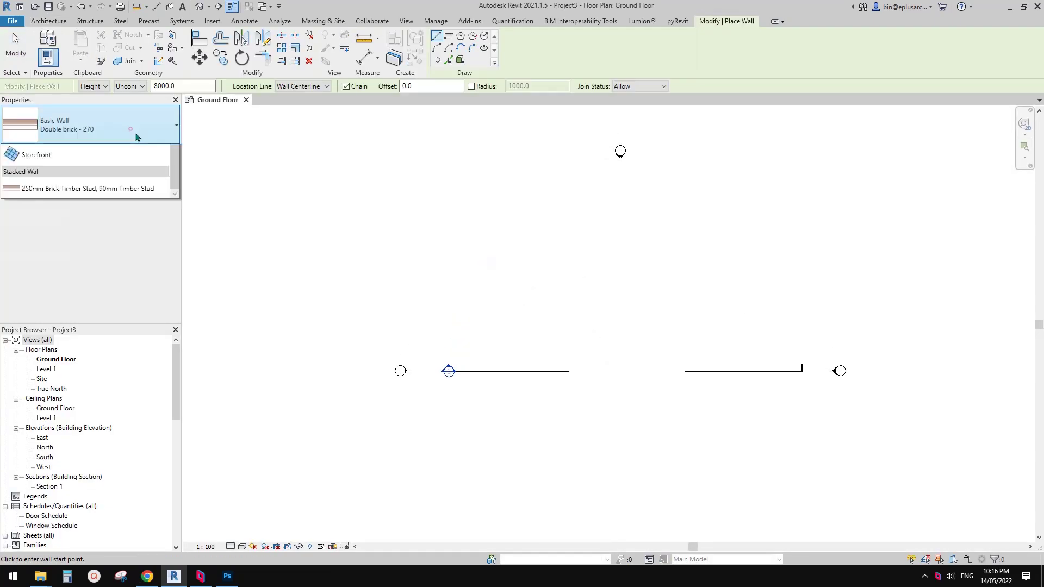
pyautogui.scroll(1, 111, 233)
pyautogui.click(59, 183)
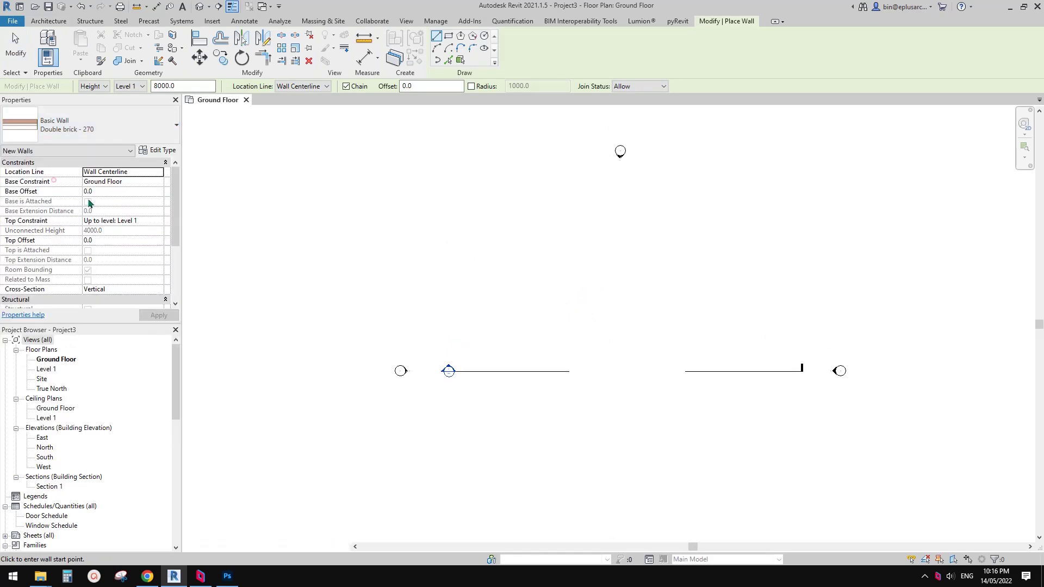
pyautogui.click(511, 284)
pyautogui.press('Escape')
pyautogui.press('Escape')
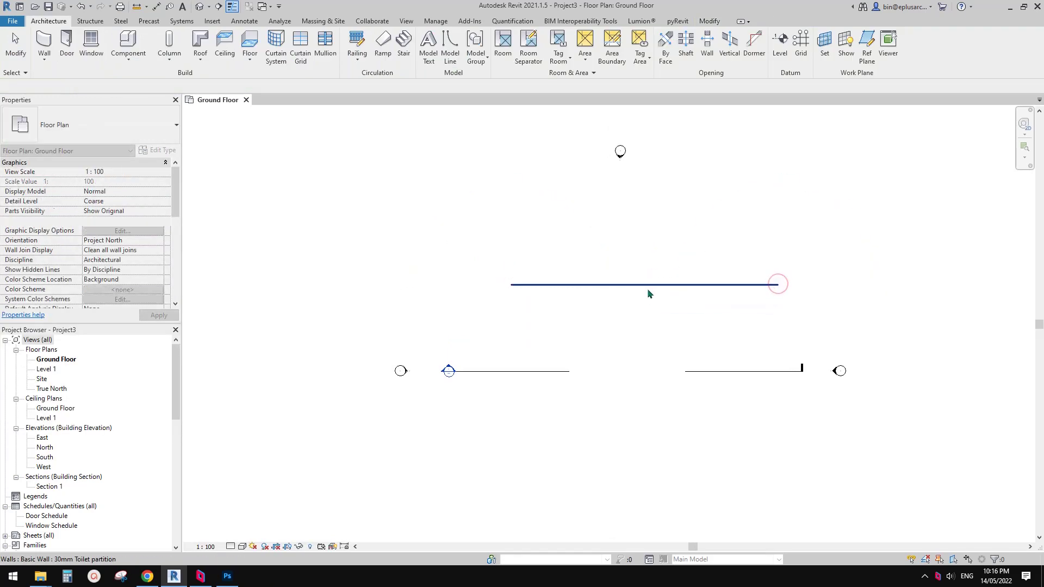
# Show the wall in the default 3D view and shorten it to about 6300 mm by moving its far end
pyautogui.click(649, 287)
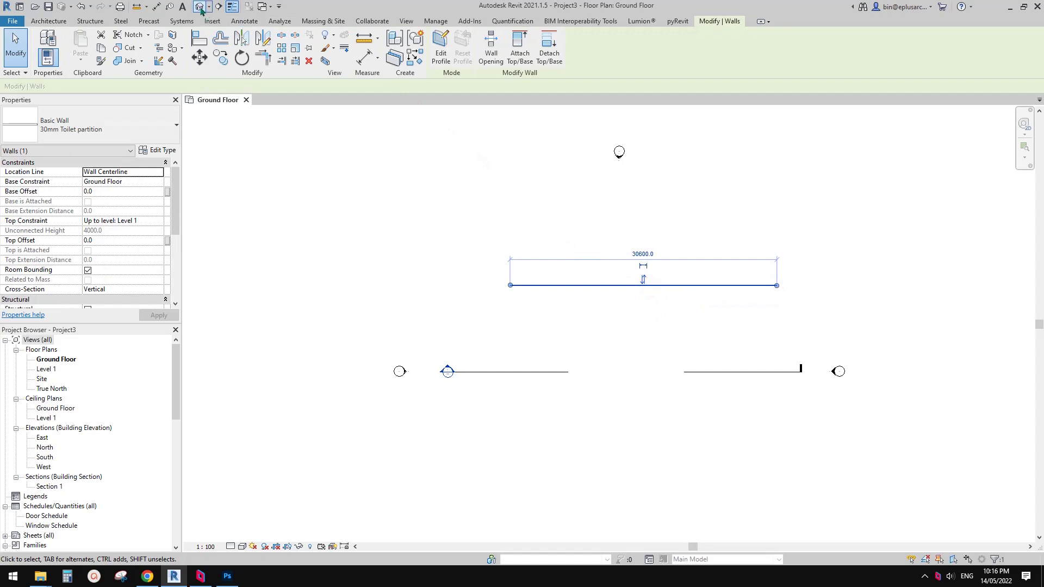
pyautogui.click(201, 10)
pyautogui.keyDown('shift'); pyautogui.moveTo(634, 303); pyautogui.dragTo(800, 268, button='middle'); pyautogui.keyUp('shift')
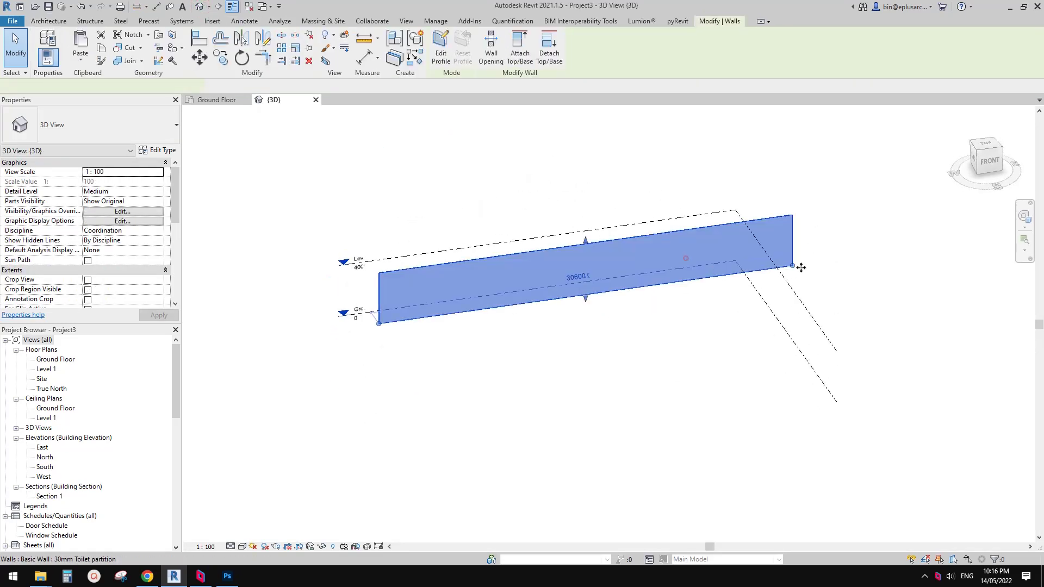
pyautogui.moveTo(792, 266); pyautogui.dragTo(464, 311)
# Set the wall's length to exactly 6000 mm in the 3D view
pyautogui.scroll(4, 389, 310)
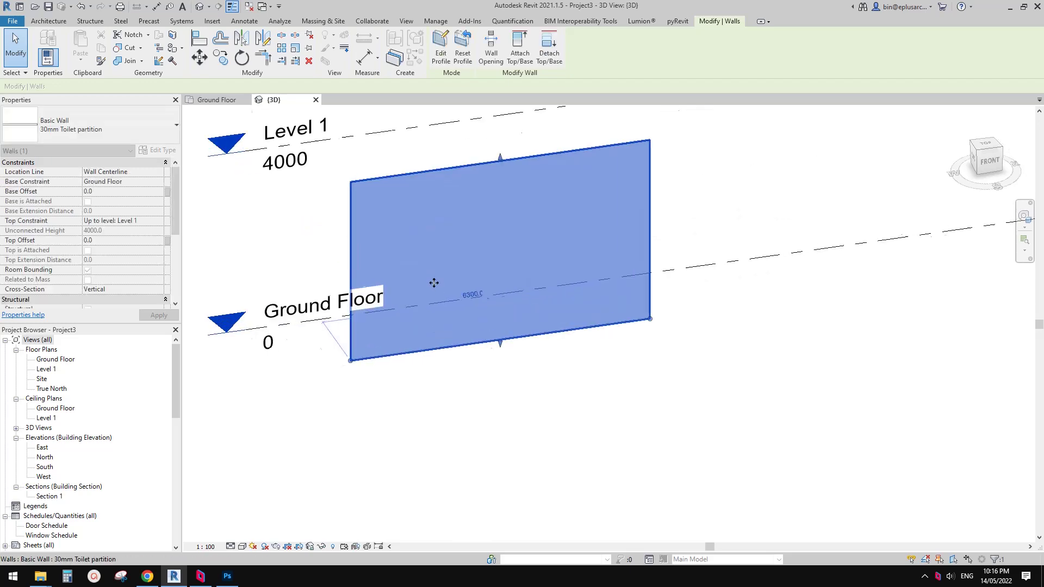
pyautogui.scroll(1, 478, 242)
pyautogui.moveTo(478, 242); pyautogui.dragTo(747, 323, button='middle')
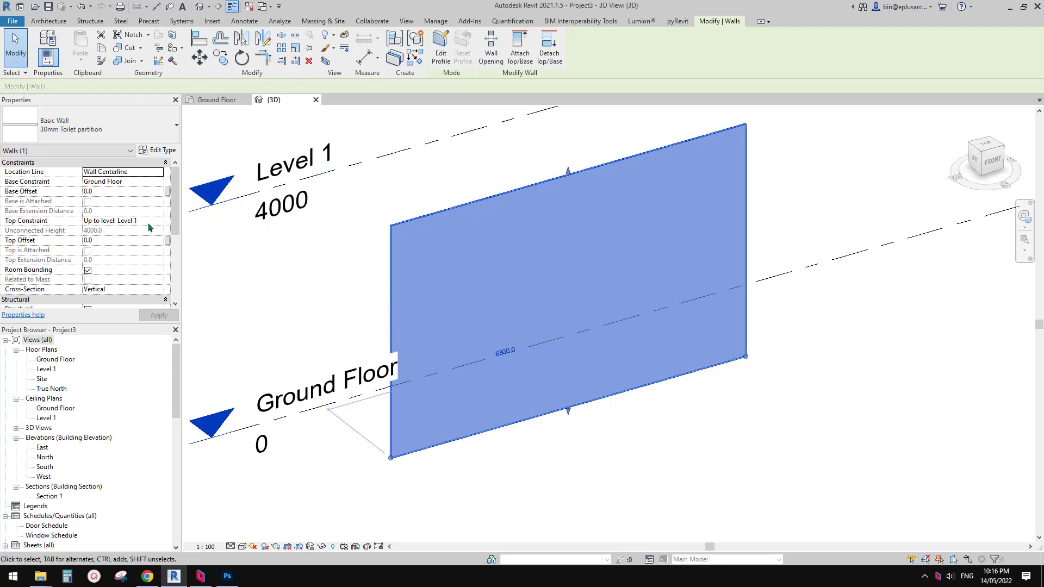
pyautogui.scroll(-2, 538, 259)
pyautogui.moveTo(538, 259)
pyautogui.keyDown('shift'); pyautogui.mouseDown(button='middle')
pyautogui.moveTo(548, 219)
pyautogui.moveTo(549, 255)
pyautogui.mouseUp(button='middle'); pyautogui.keyUp('shift')
pyautogui.scroll(1, 645, 296)
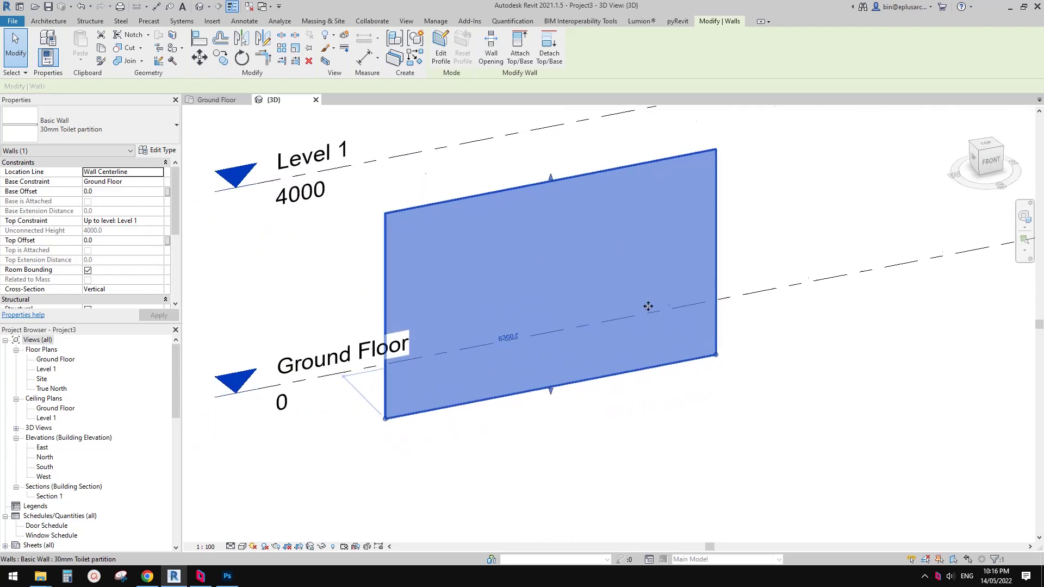
pyautogui.moveTo(704, 353); pyautogui.dragTo(694, 368, button='middle')
pyautogui.scroll(1, 599, 330)
pyautogui.moveTo(598, 330); pyautogui.dragTo(688, 326, button='middle')
pyautogui.press('Escape')
pyautogui.moveTo(652, 293); pyautogui.dragTo(761, 300)
pyautogui.click(685, 393)
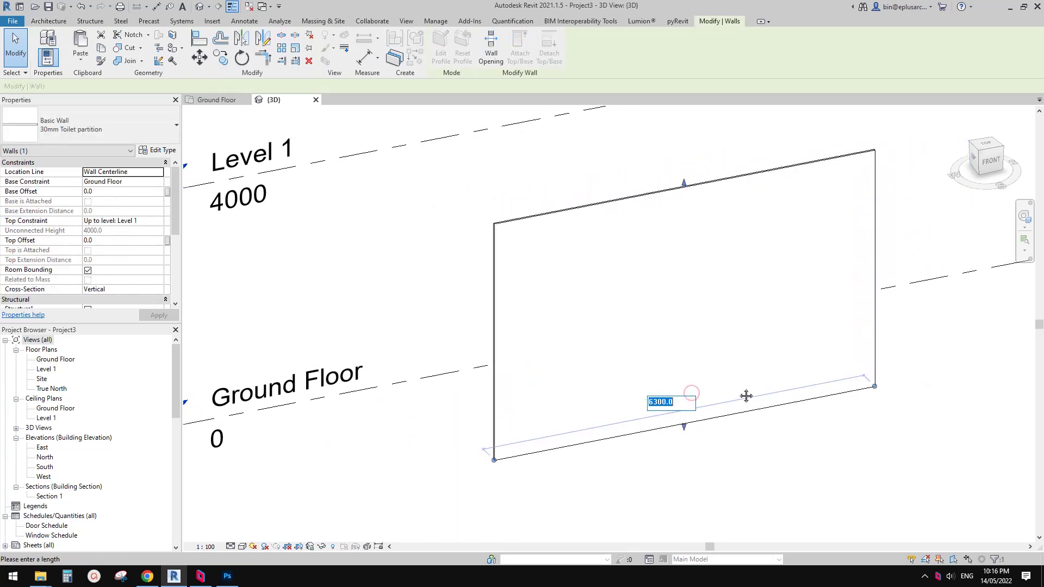
pyautogui.write('6000')
pyautogui.press('Return')
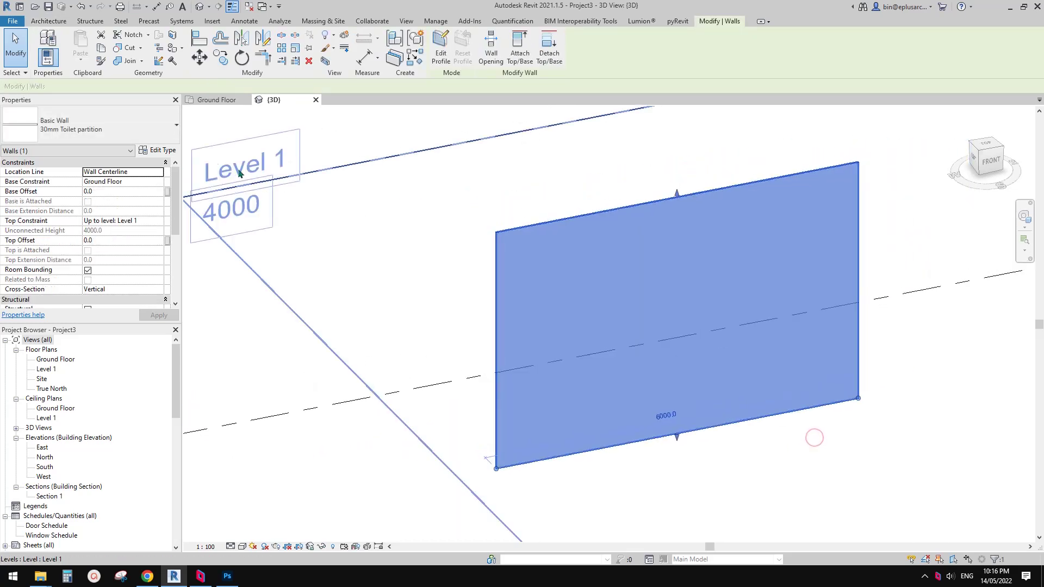
# In the wall type's structure, create a new material for the Substrate layer and name it New
pyautogui.click(158, 150)
pyautogui.click(439, 161)
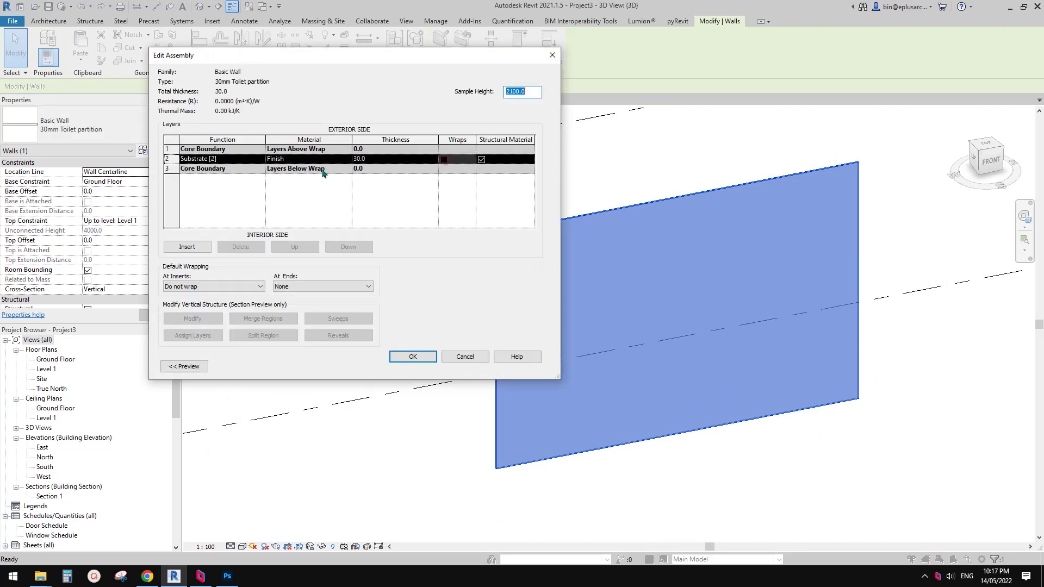
pyautogui.click(324, 160)
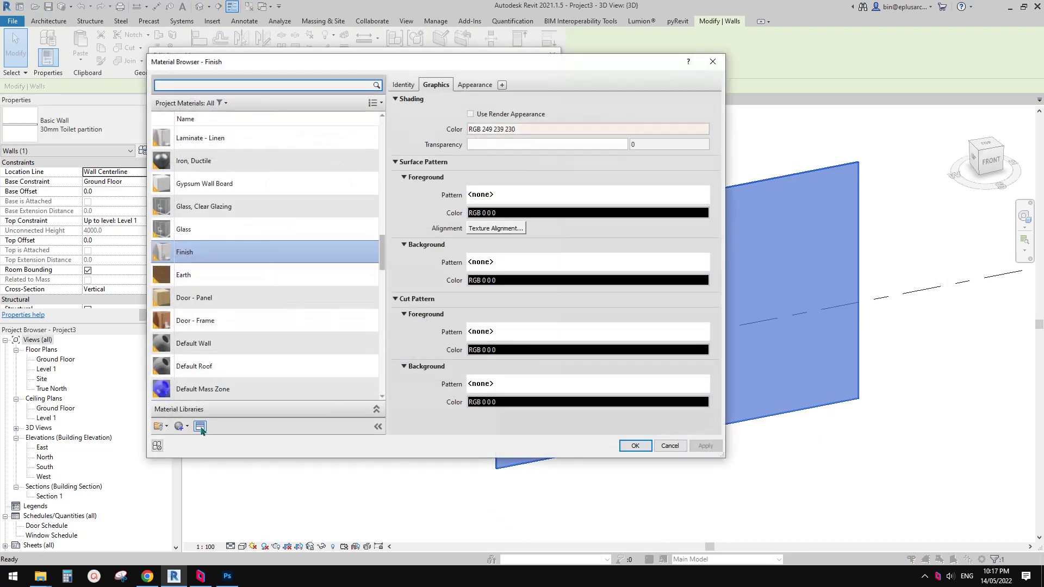
pyautogui.click(180, 426)
pyautogui.click(196, 439)
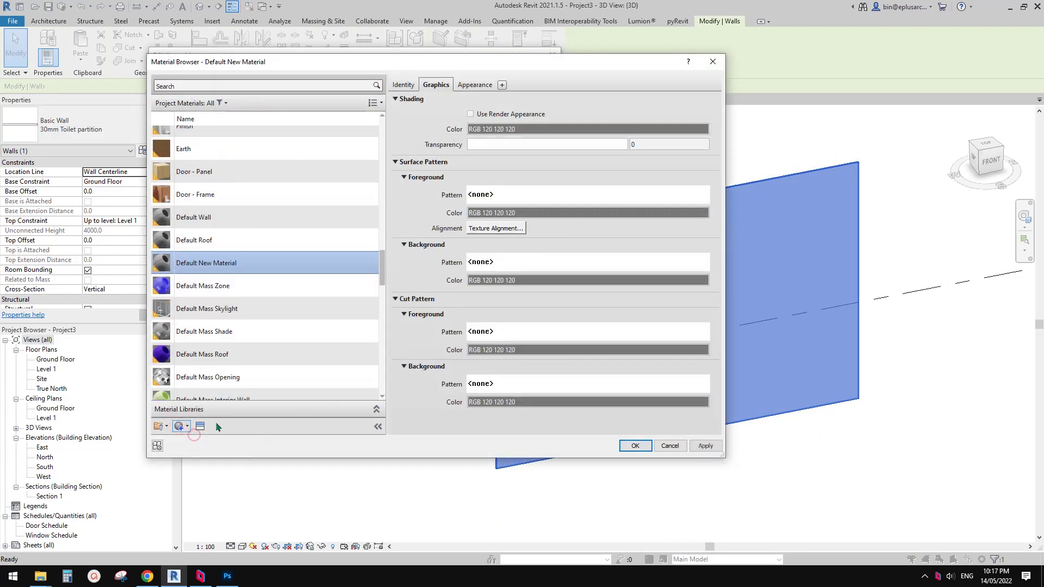
pyautogui.rightClick(223, 265)
pyautogui.click(255, 294)
pyautogui.write('Ne')
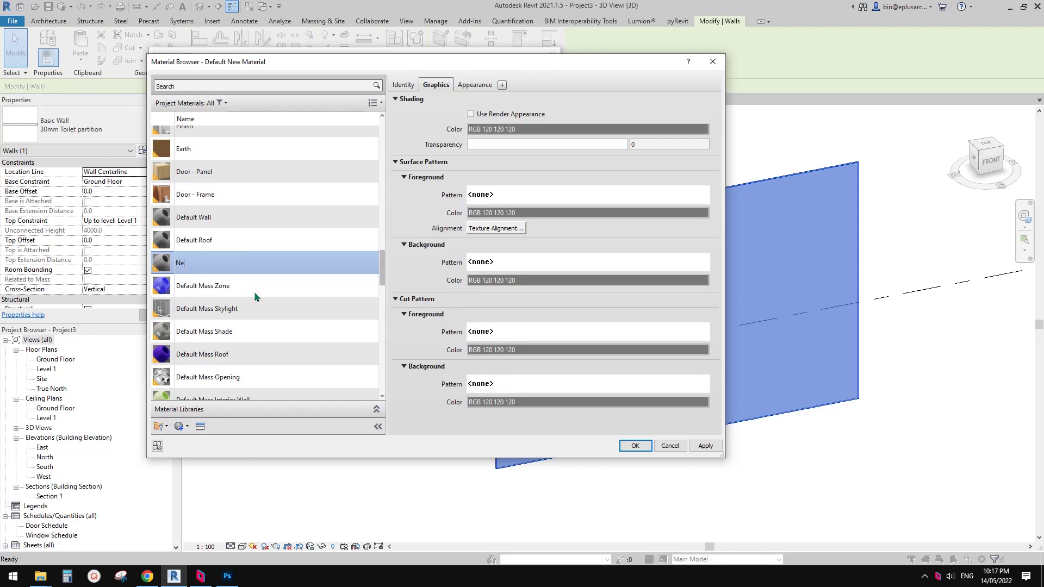
pyautogui.write('w')
pyautogui.press('Return')
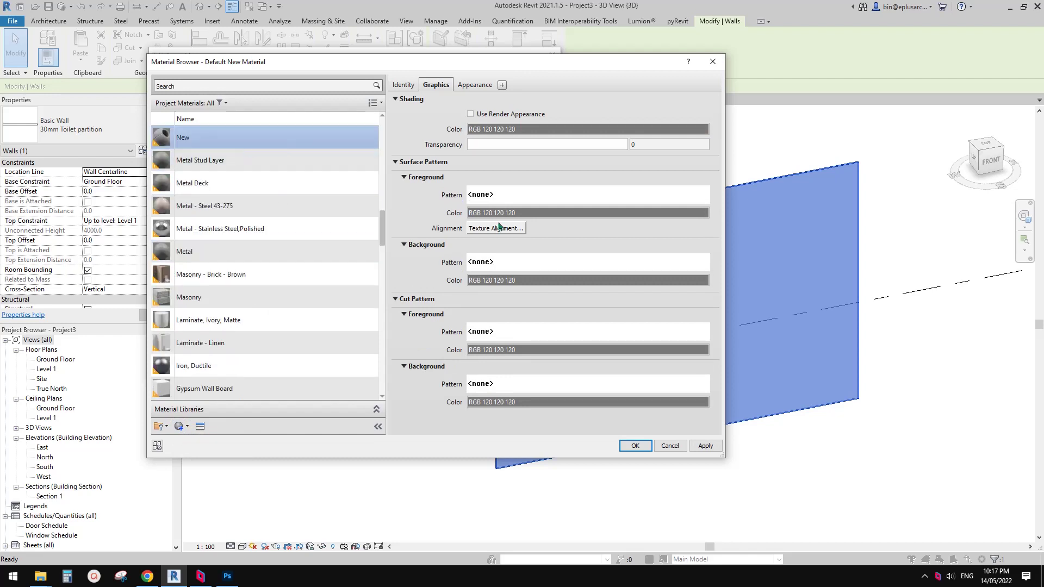
# Open the appearance settings of the material New
pyautogui.click(476, 85)
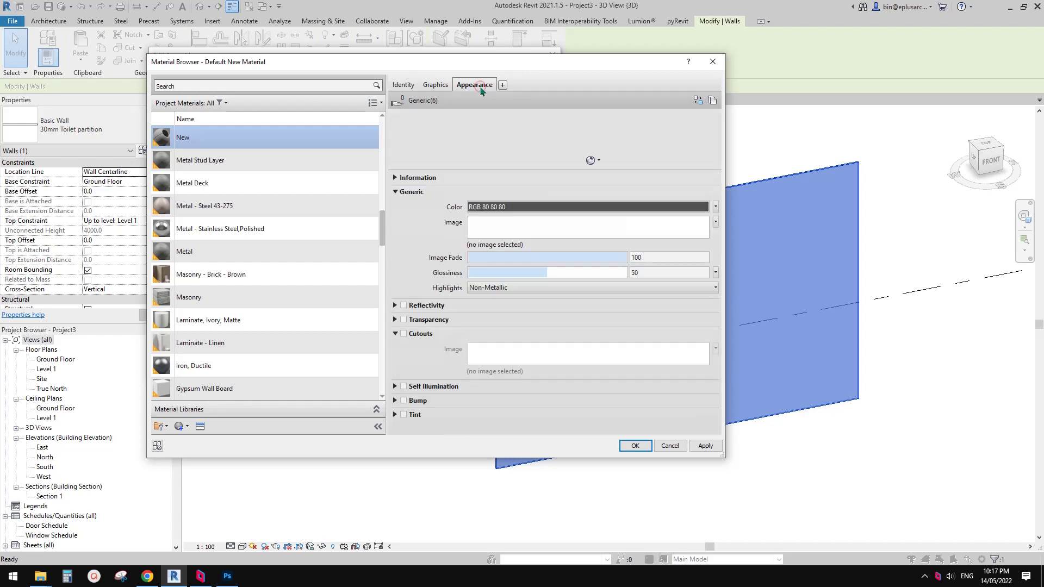
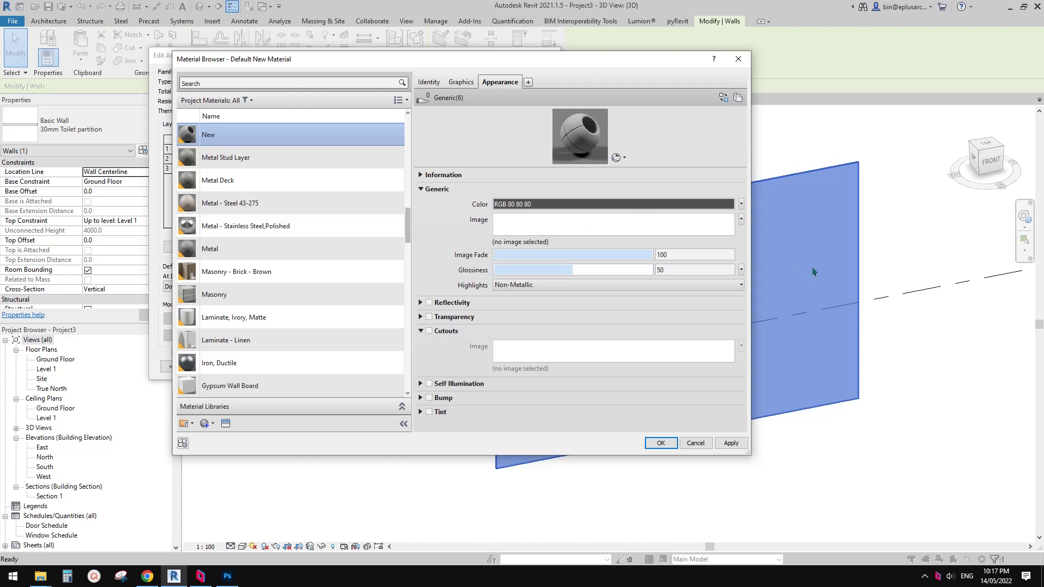
# Replace the material's appearance asset with Brass - Matte from the Metal category of the Appearance Library
pyautogui.click(723, 102)
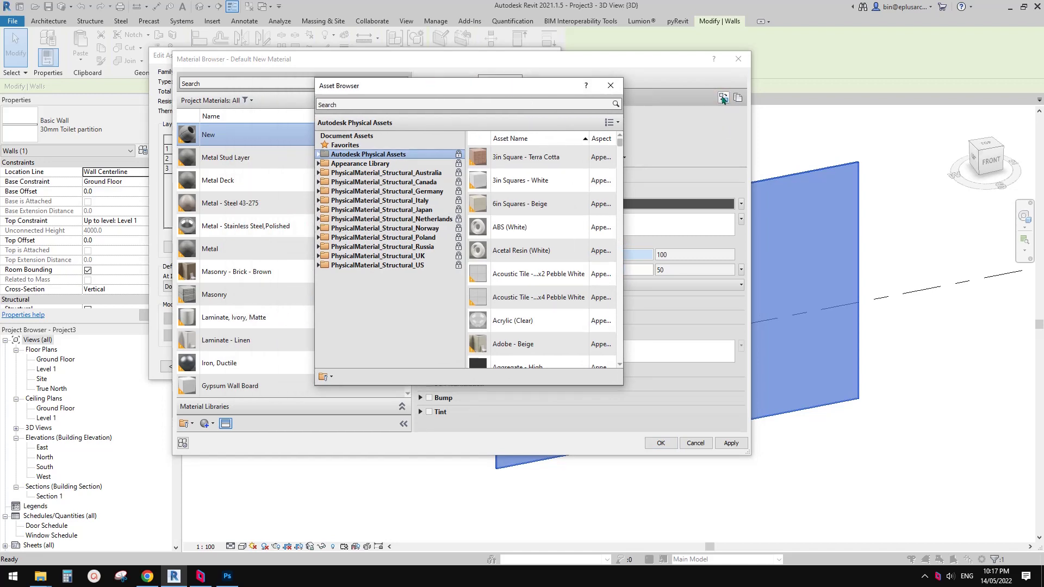
pyautogui.click(319, 164)
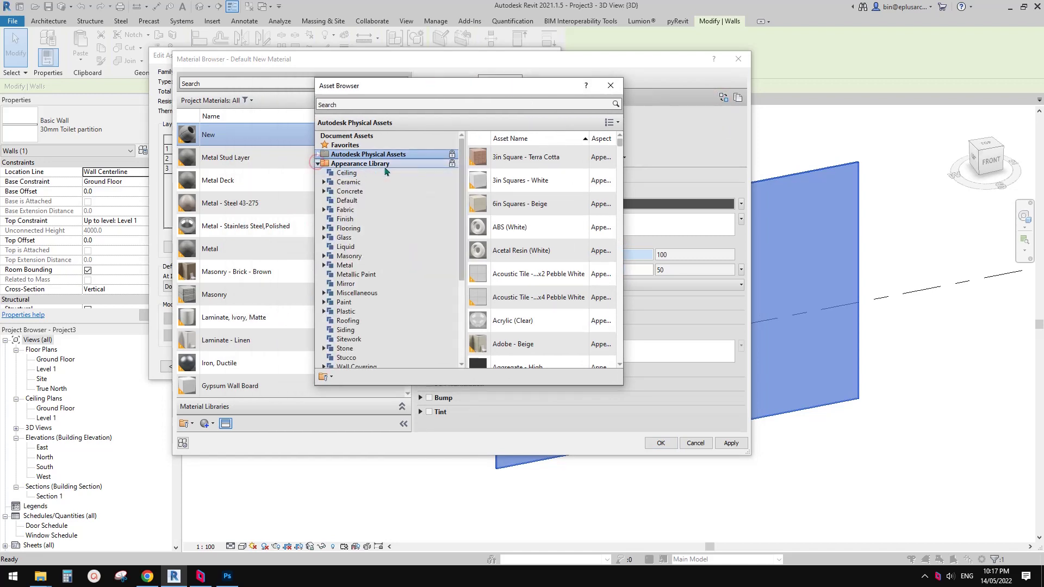
pyautogui.click(351, 265)
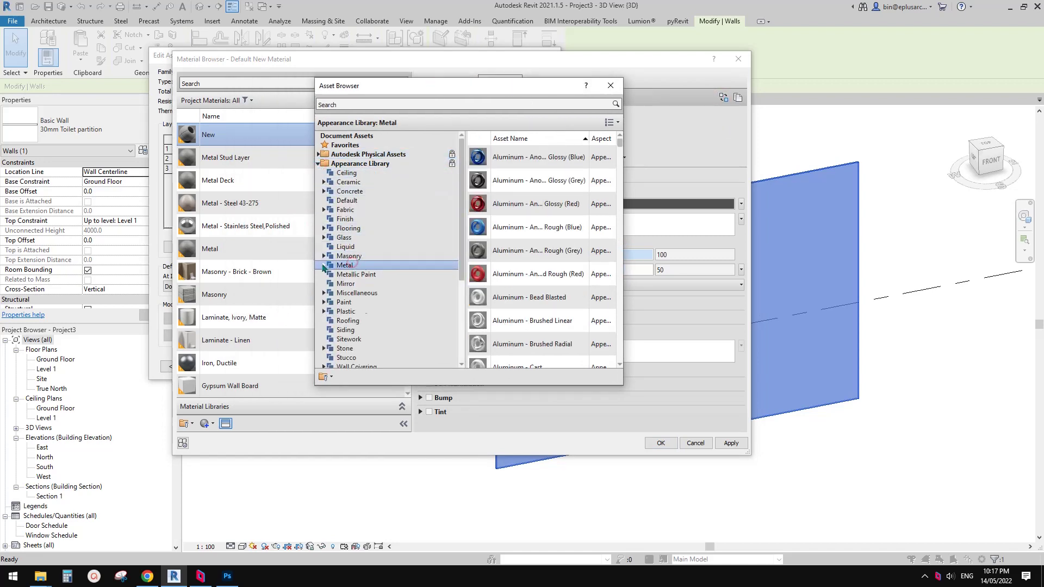
pyautogui.click(324, 265)
pyautogui.moveTo(620, 142); pyautogui.dragTo(625, 194)
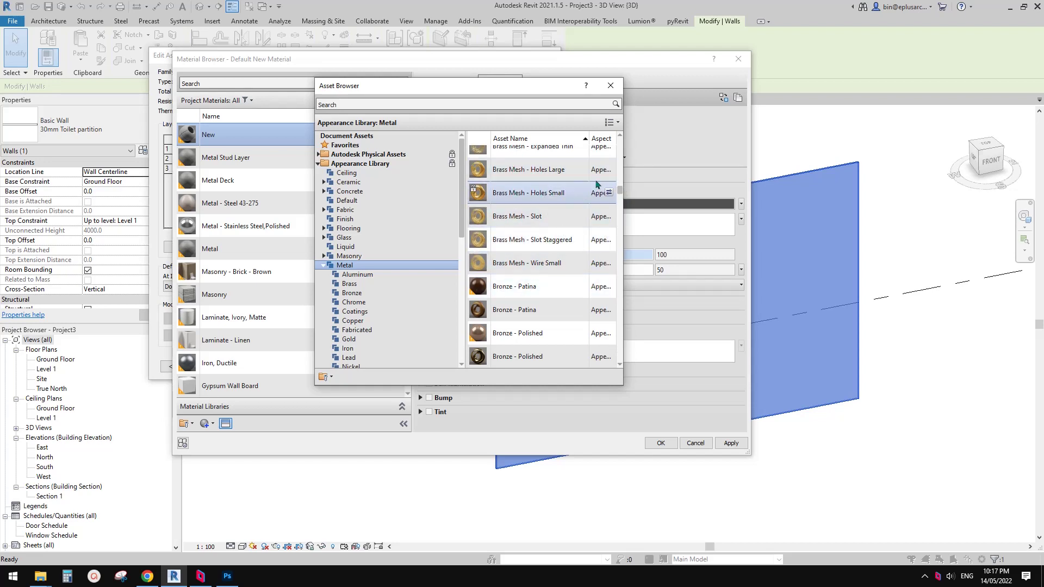
pyautogui.scroll(1, 560, 197)
pyautogui.scroll(2, 554, 207)
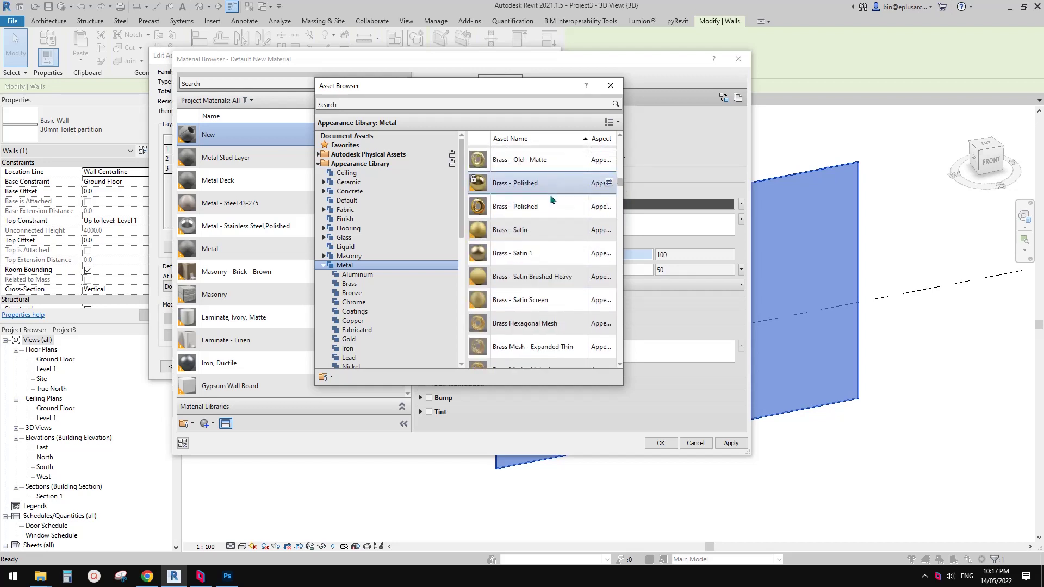
pyautogui.scroll(1, 541, 209)
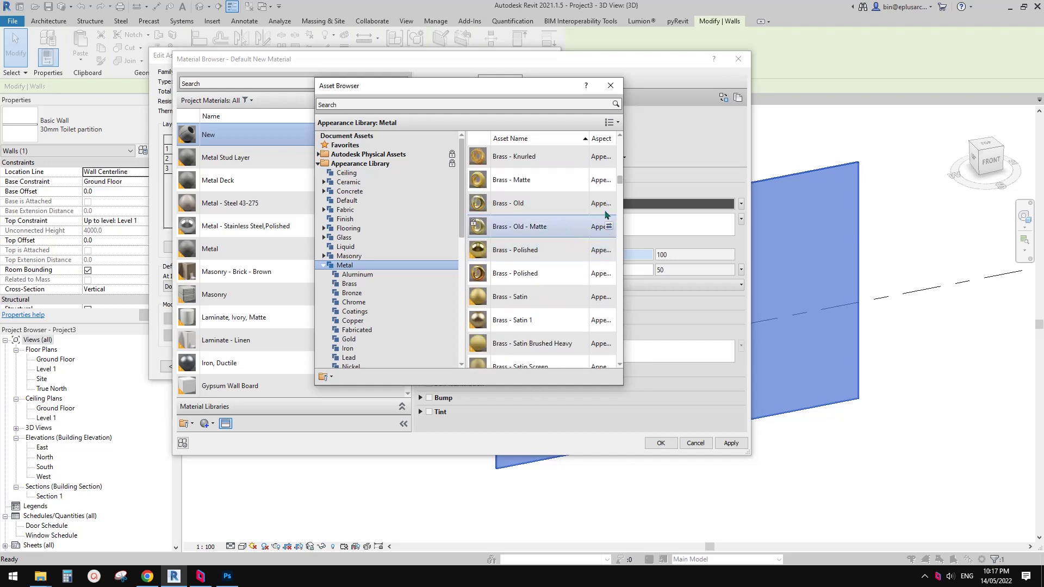
pyautogui.click(608, 181)
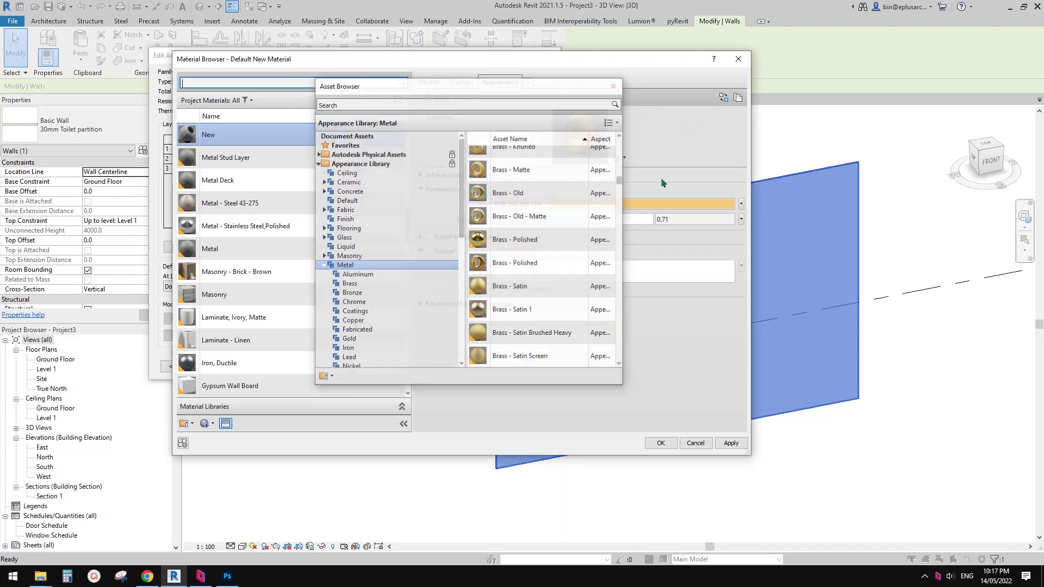
pyautogui.click(610, 85)
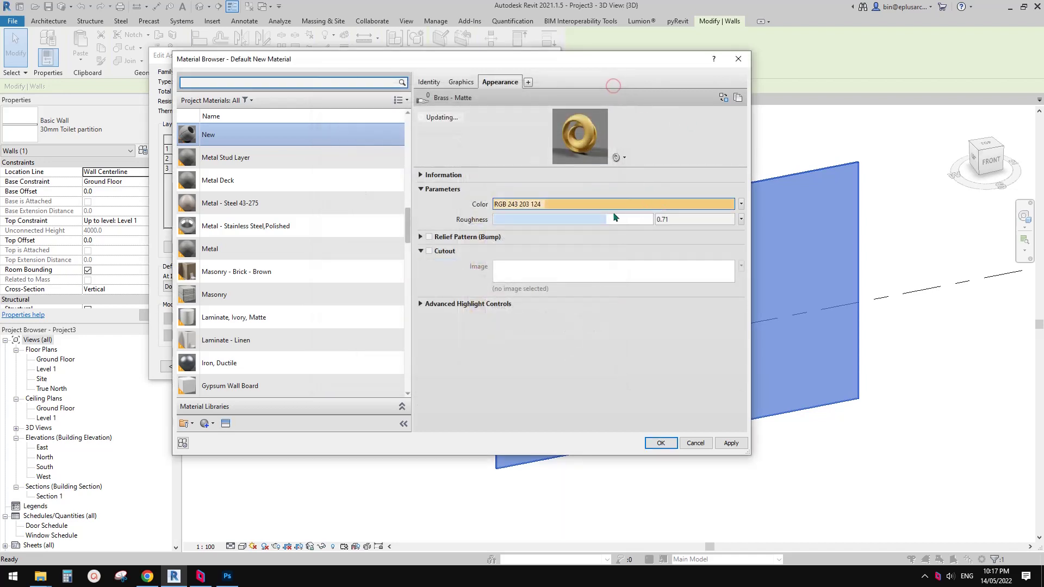
# Enable the material's cutout and load D869_16_614_1200.png from the Desktop as its image
pyautogui.click(429, 251)
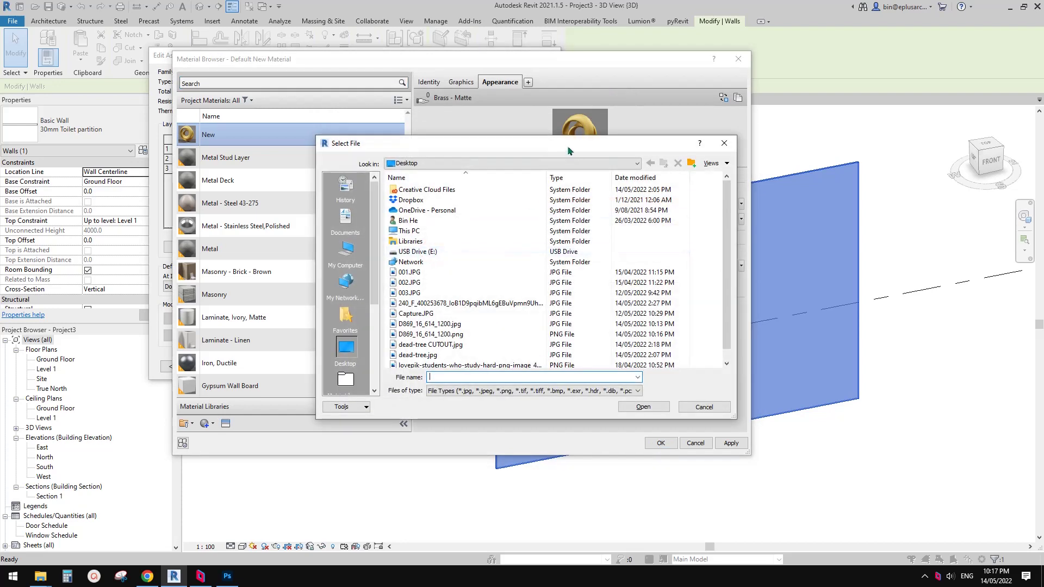
pyautogui.moveTo(583, 144); pyautogui.dragTo(565, 143)
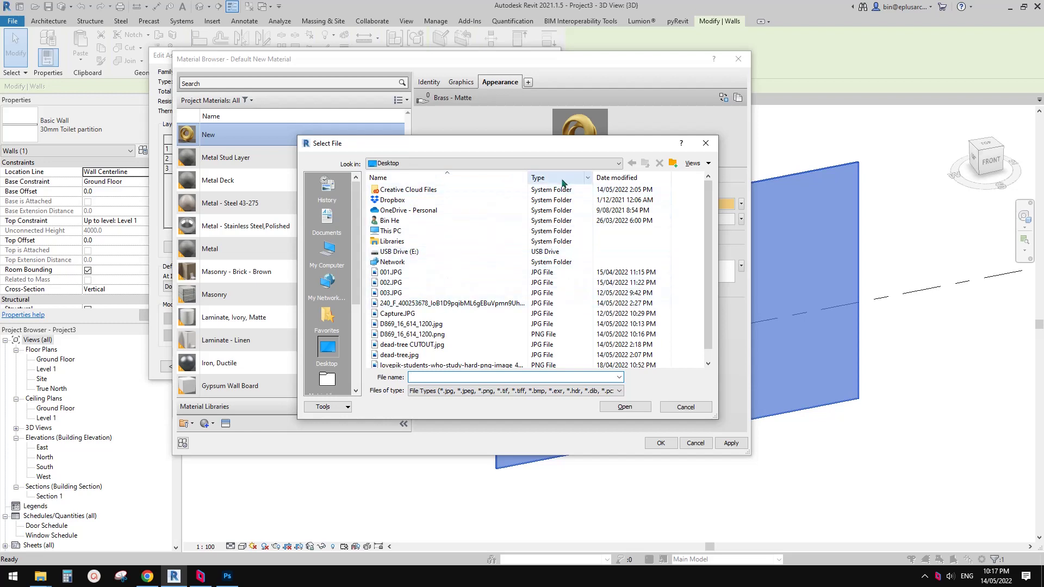
pyautogui.click(598, 182)
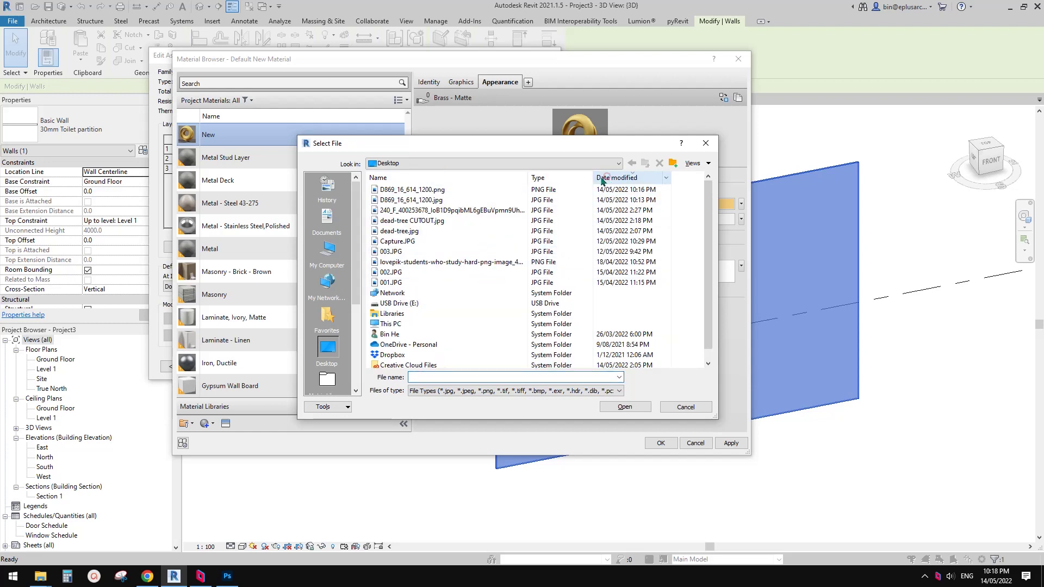
pyautogui.click(438, 190)
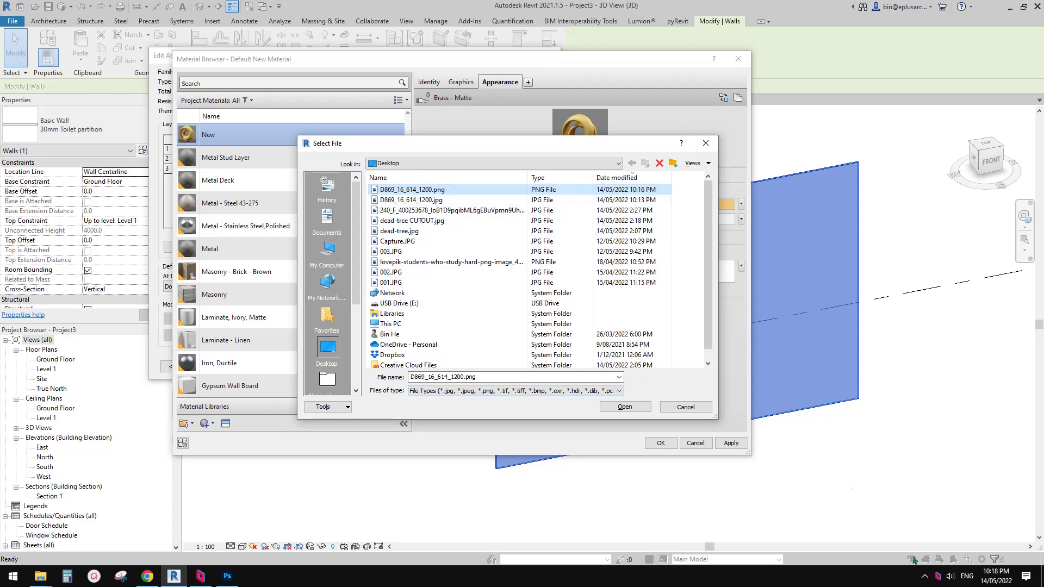
pyautogui.click(622, 407)
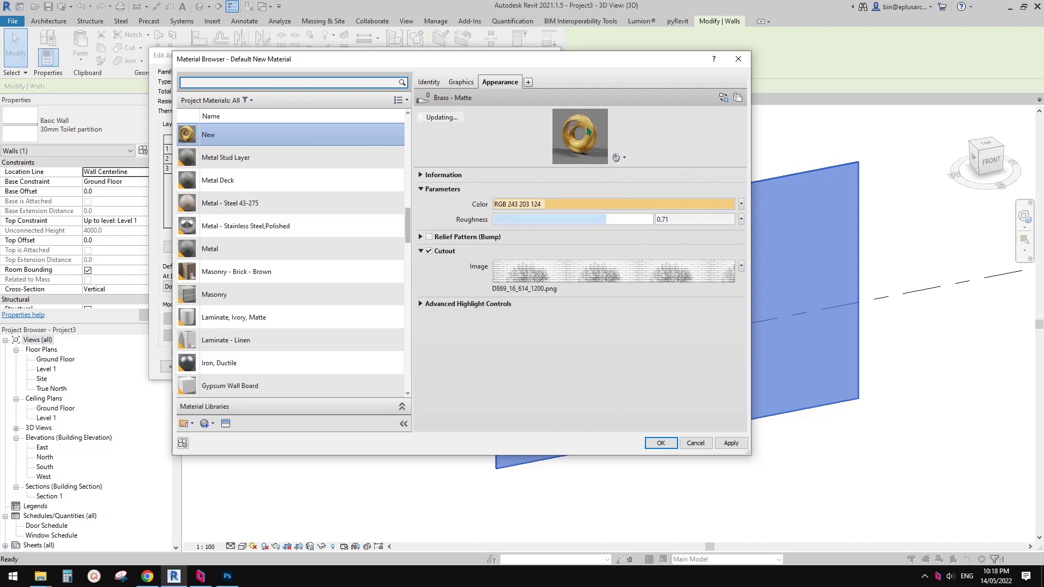
# Enter a sample size of 6000 mm by 4000 mm for the cutout image and unlink its width and height
pyautogui.click(675, 274)
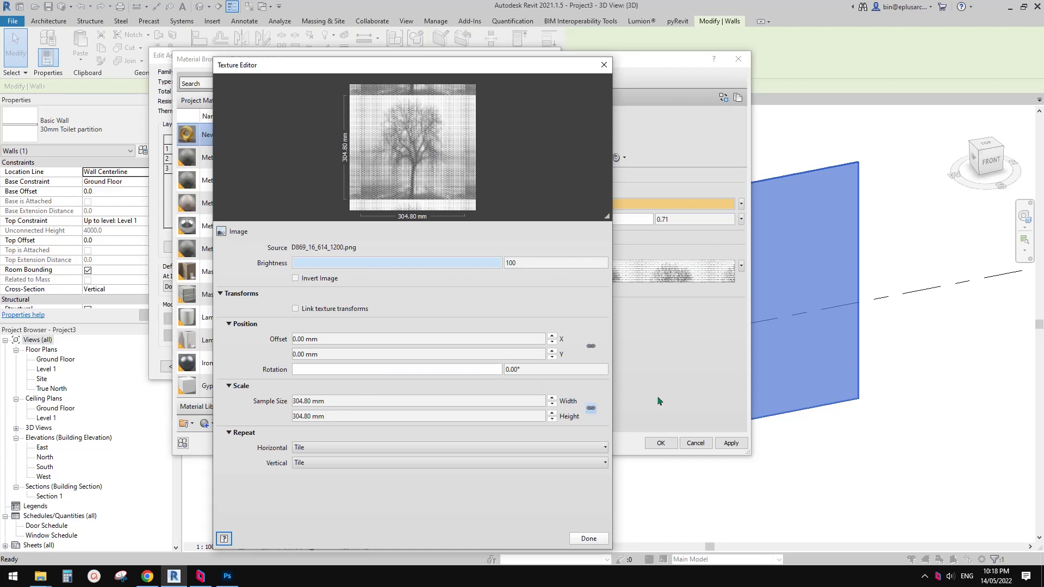
pyautogui.click(407, 401)
pyautogui.click(407, 401)
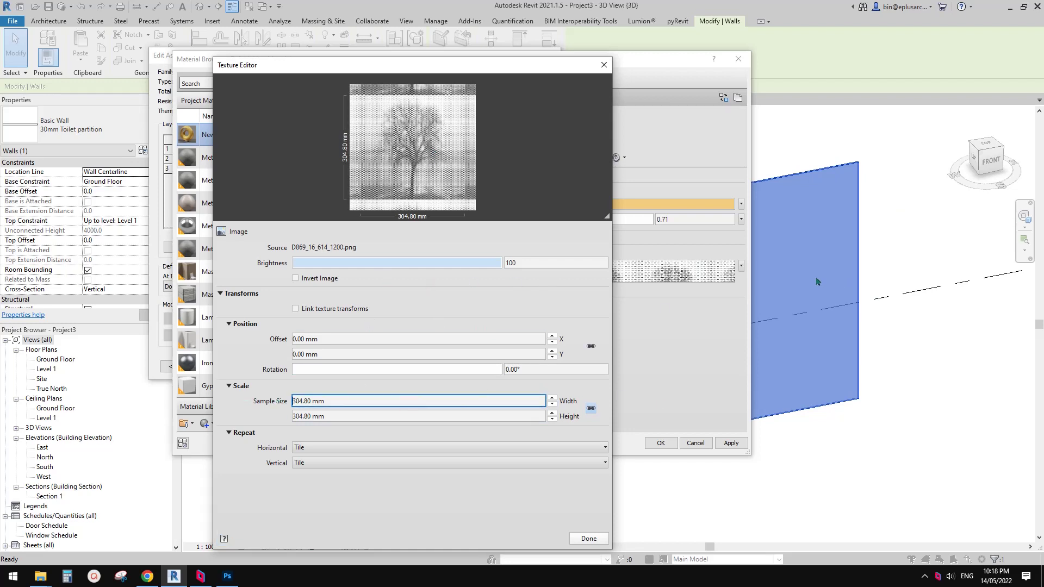
pyautogui.click(376, 401)
pyautogui.moveTo(375, 401); pyautogui.dragTo(263, 399)
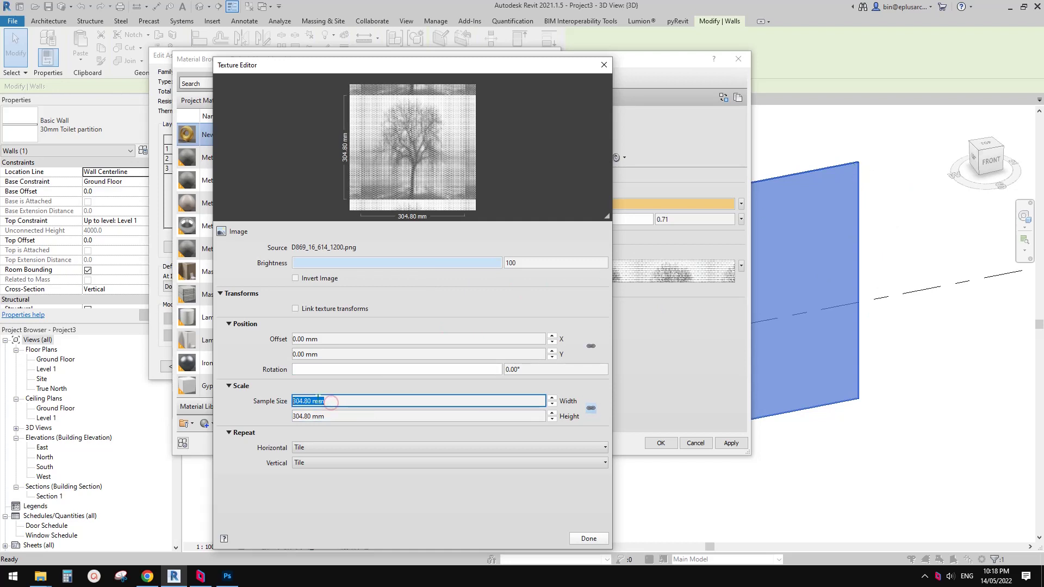
pyautogui.write('6000')
pyautogui.press('Tab')
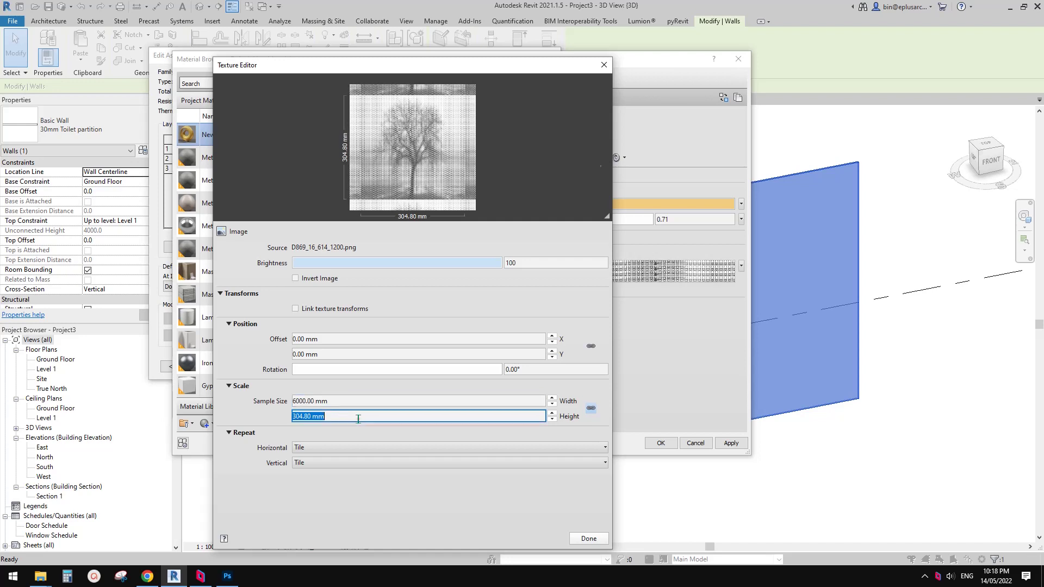
pyautogui.write('4000')
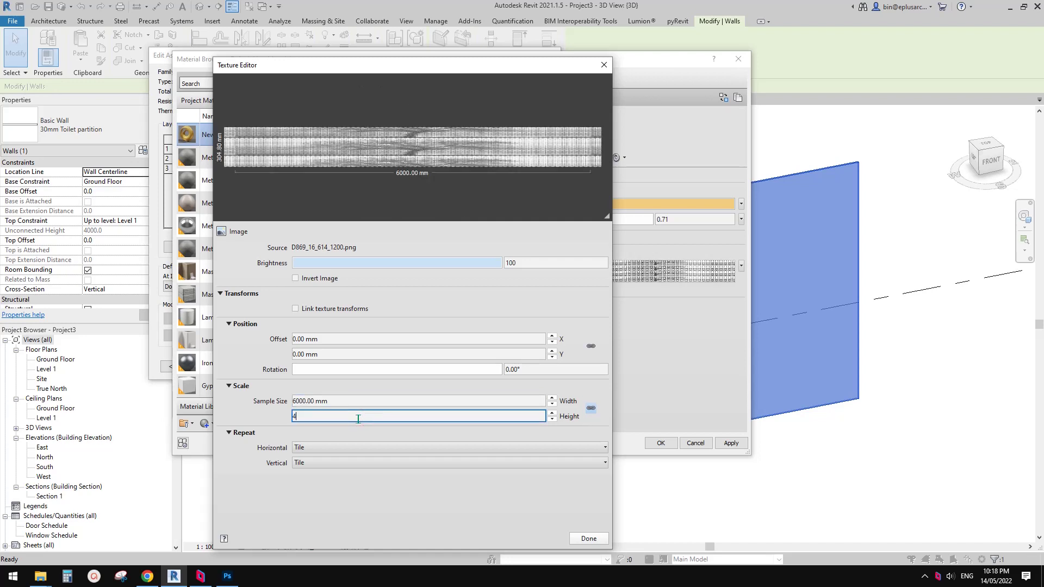
pyautogui.click(590, 409)
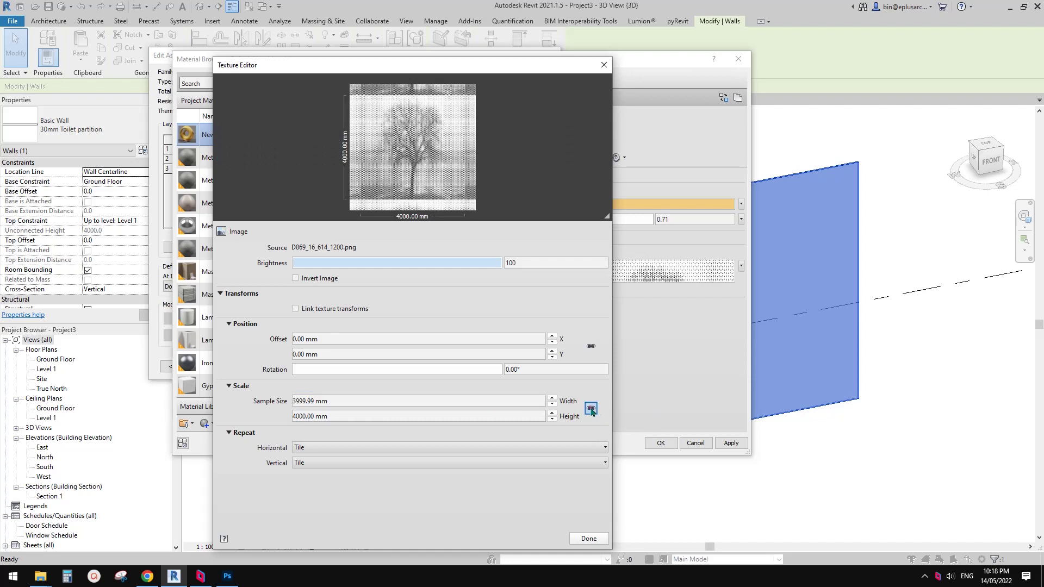
# Set the unlinked sample width of the cutout image to 6000 mm and finish editing the texture
pyautogui.click(349, 400)
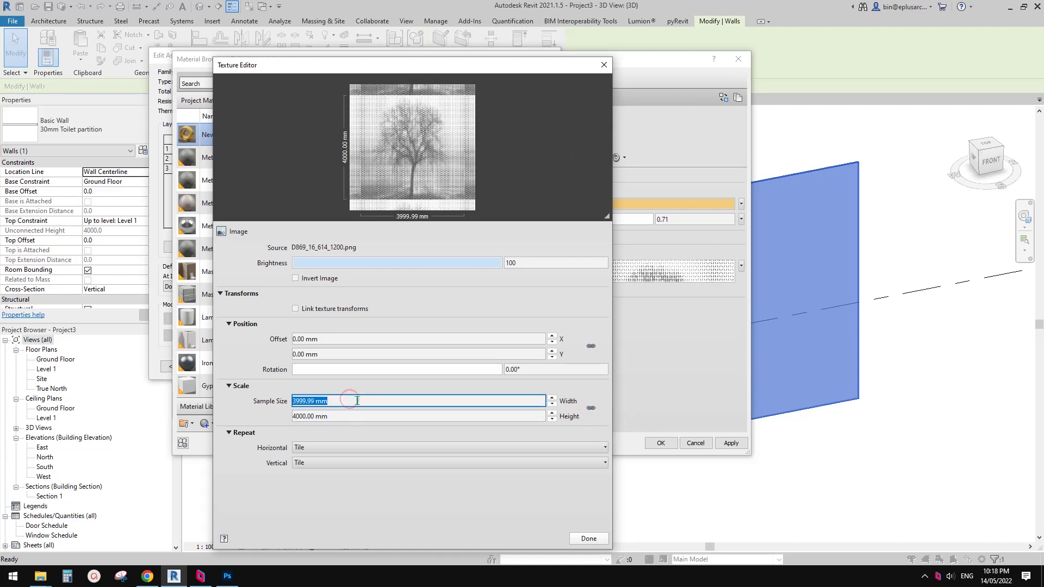
pyautogui.write('6000')
pyautogui.press('Tab')
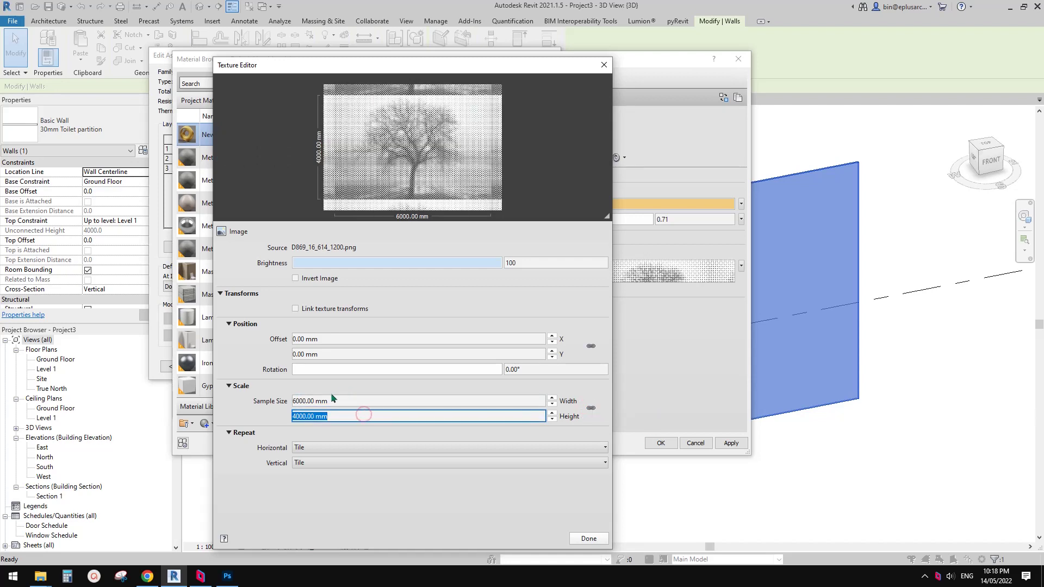
pyautogui.click(588, 538)
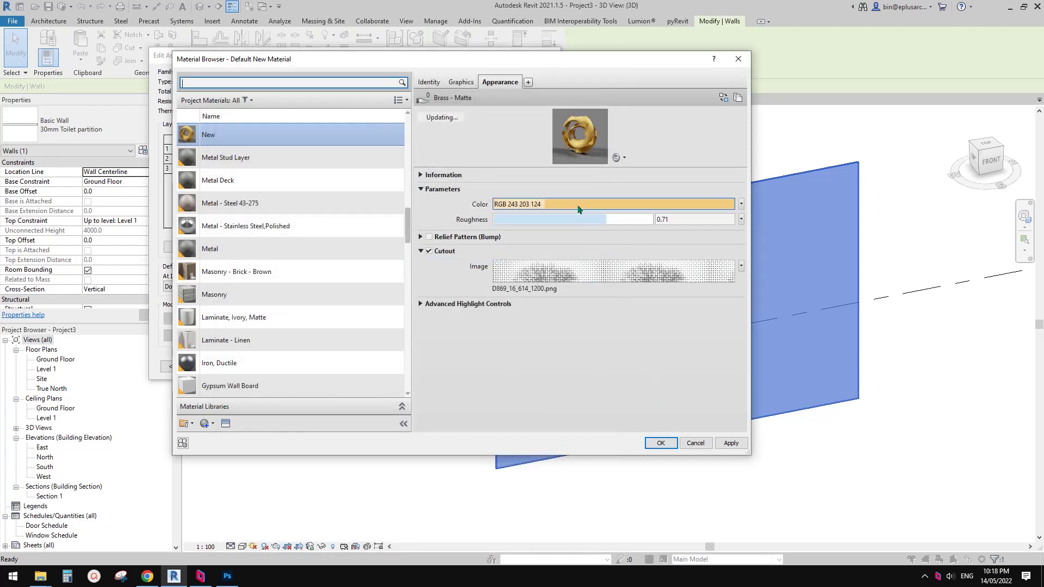
# Accept the material New for the Substrate layer, confirm the wall type's changes and deselect the wall
pyautogui.click(667, 445)
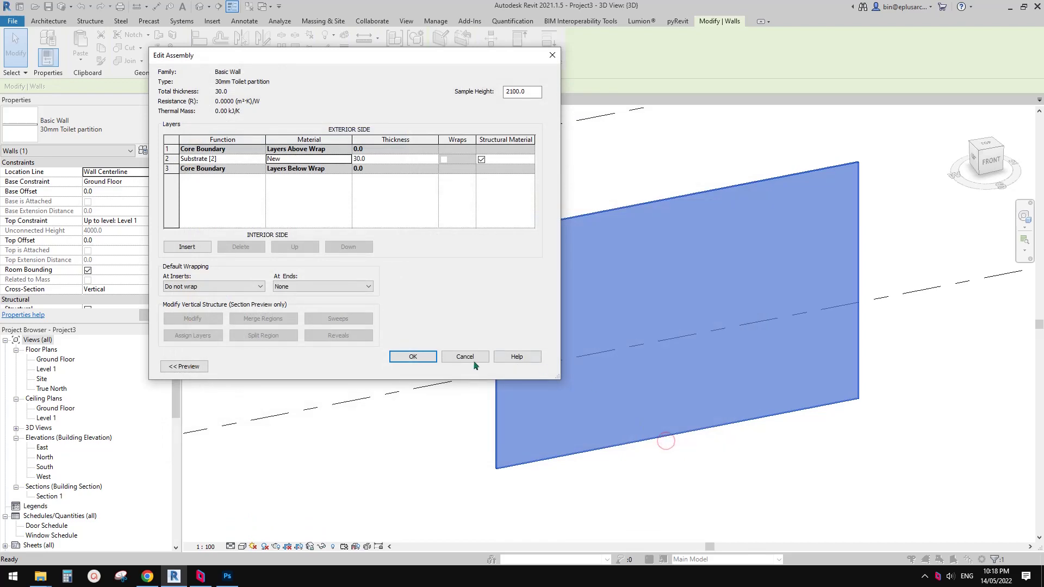
pyautogui.click(413, 356)
pyautogui.click(425, 362)
pyautogui.click(704, 464)
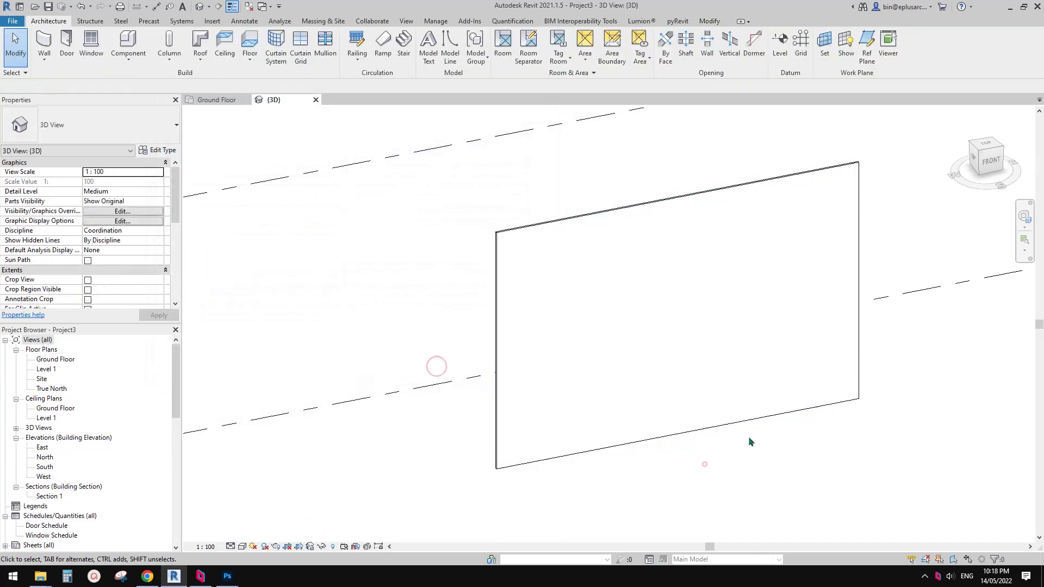
# Change the 3D view's visual style to Realistic
pyautogui.keyDown('shift'); pyautogui.moveTo(806, 375); pyautogui.dragTo(725, 410, button='middle'); pyautogui.keyUp('shift')
pyautogui.moveTo(675, 334); pyautogui.dragTo(673, 353, button='middle')
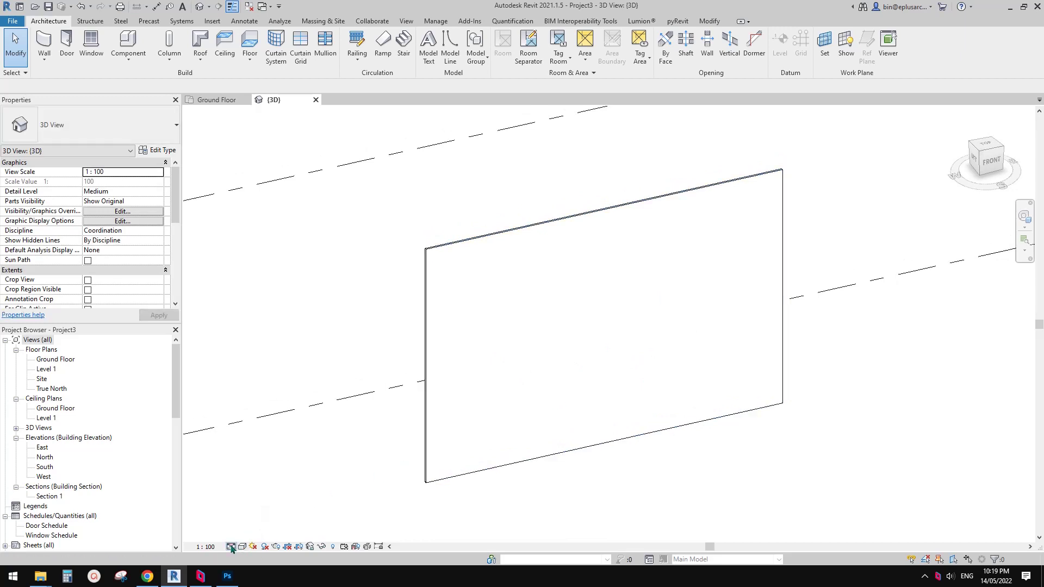
pyautogui.click(230, 546)
pyautogui.click(244, 524)
pyautogui.click(243, 546)
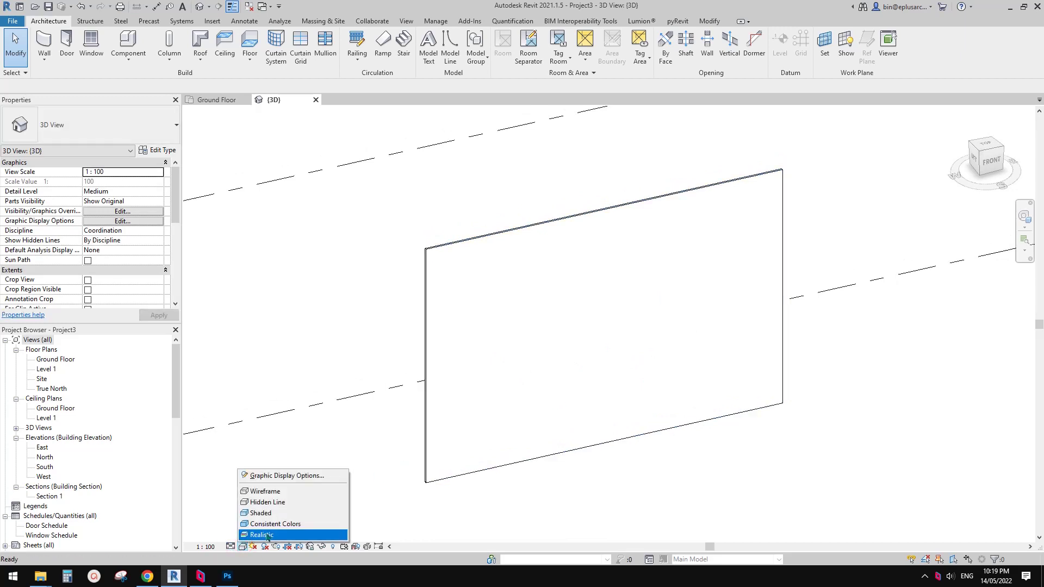
pyautogui.click(266, 535)
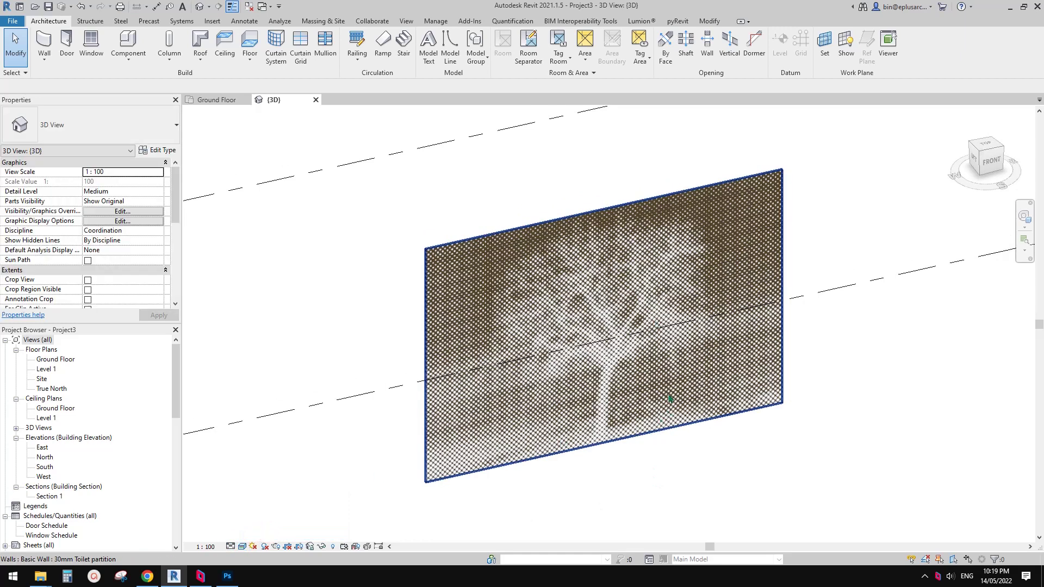
# Render the perforated wall in the 3D view at Medium quality
pyautogui.keyDown('shift'); pyautogui.moveTo(773, 446); pyautogui.dragTo(690, 431, button='middle'); pyautogui.keyUp('shift')
pyautogui.scroll(3, 695, 407)
pyautogui.scroll(-1, 634, 268)
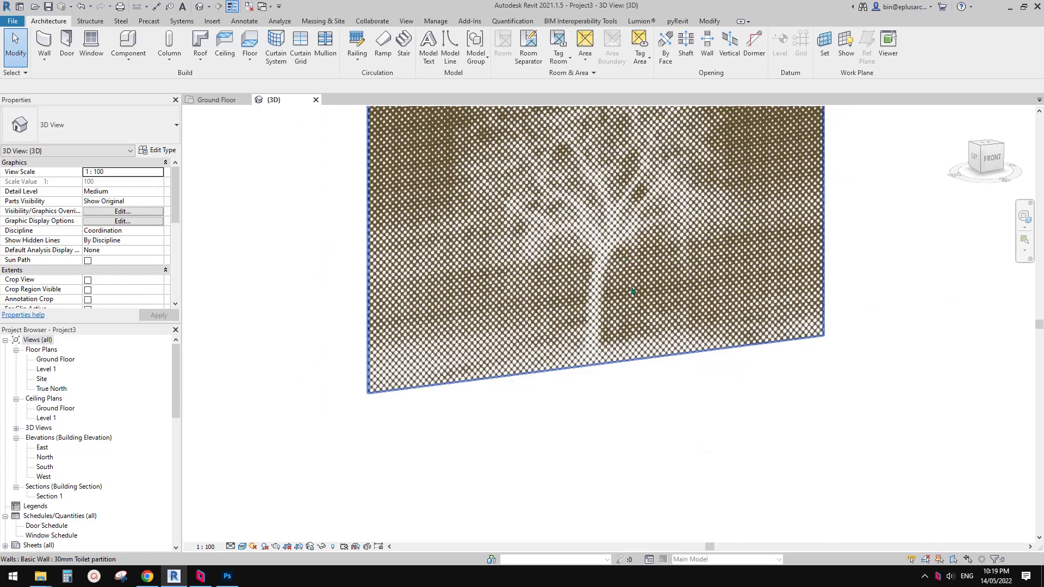
pyautogui.moveTo(580, 255); pyautogui.dragTo(608, 297, button='middle')
pyautogui.scroll(-3, 609, 296)
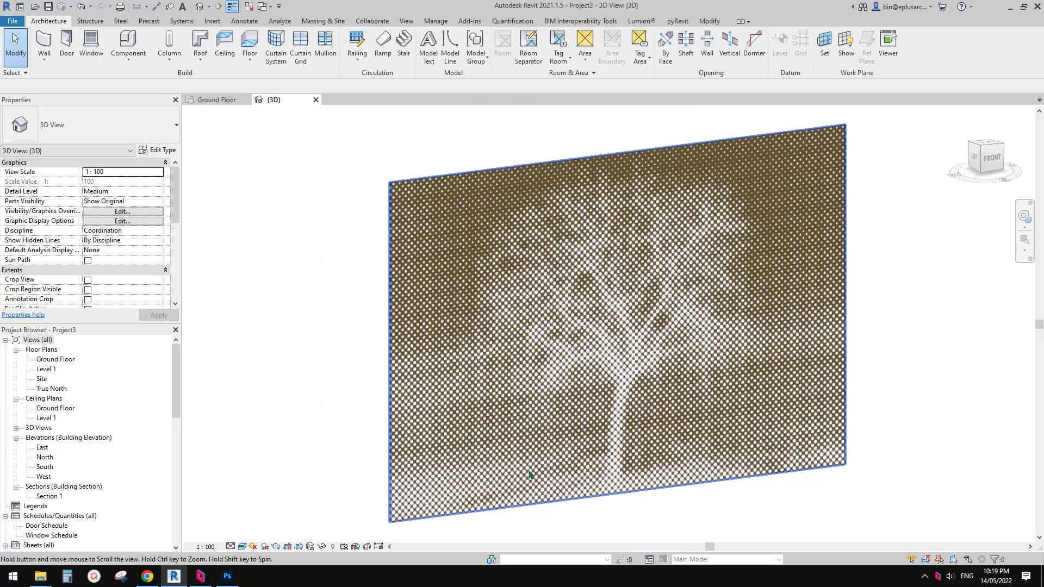
pyautogui.click(277, 546)
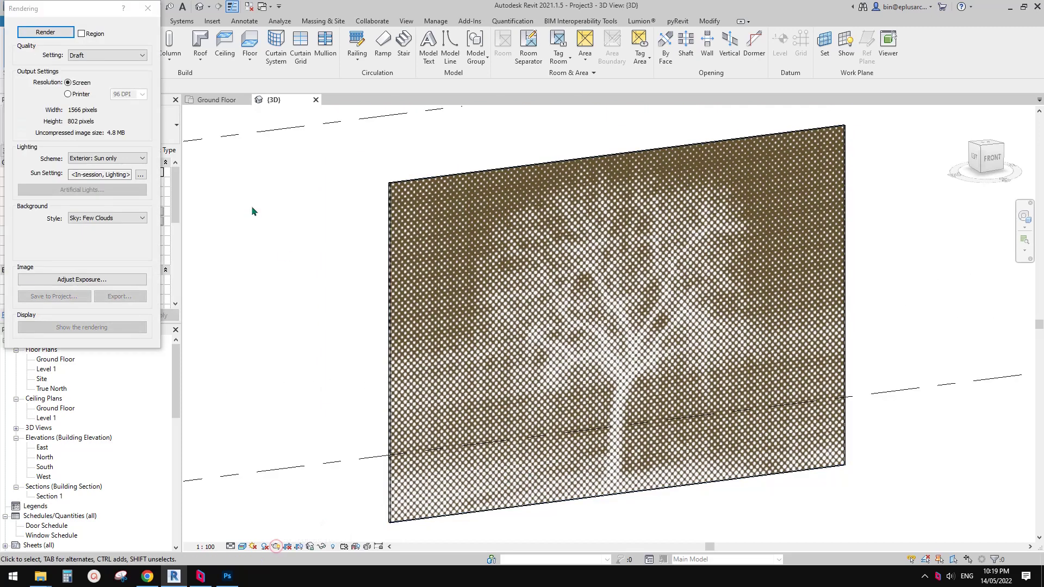
pyautogui.scroll(1, 252, 210)
pyautogui.click(93, 54)
pyautogui.click(71, 73)
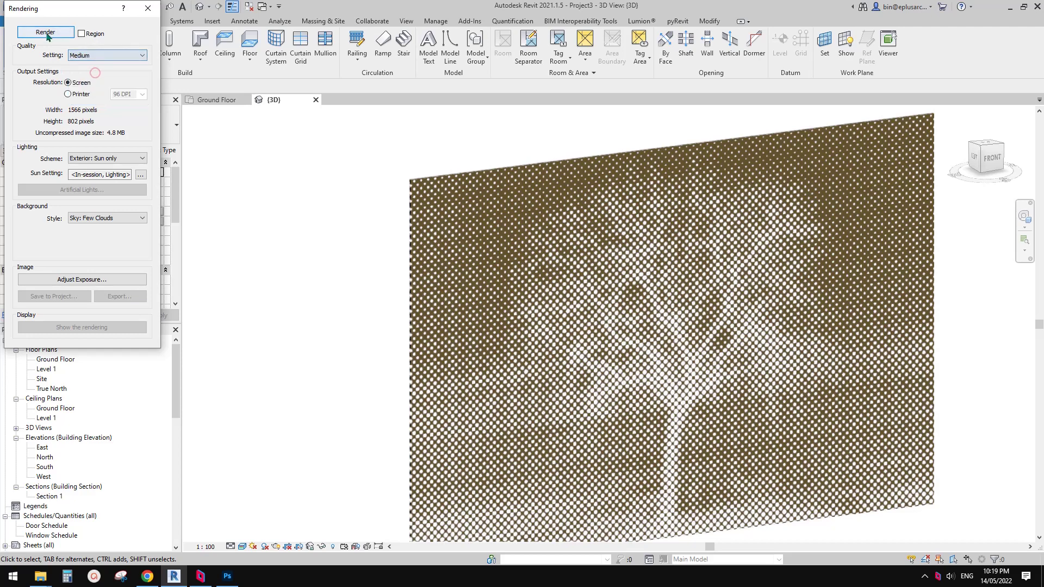
pyautogui.click(46, 32)
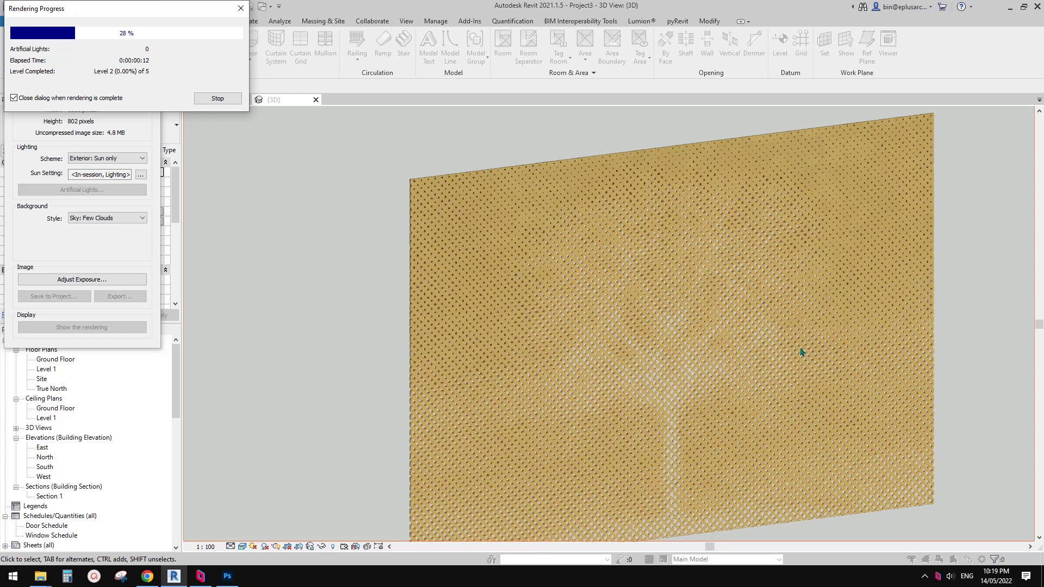
# Stop the rendering early and close the rendering settings to return to the model
pyautogui.click(216, 99)
pyautogui.click(547, 287)
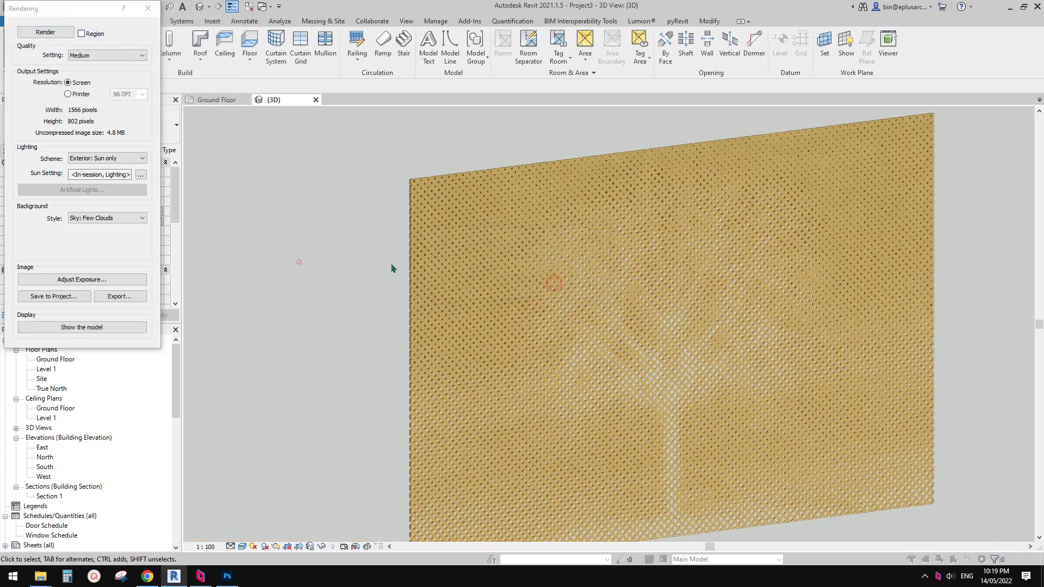
pyautogui.click(148, 8)
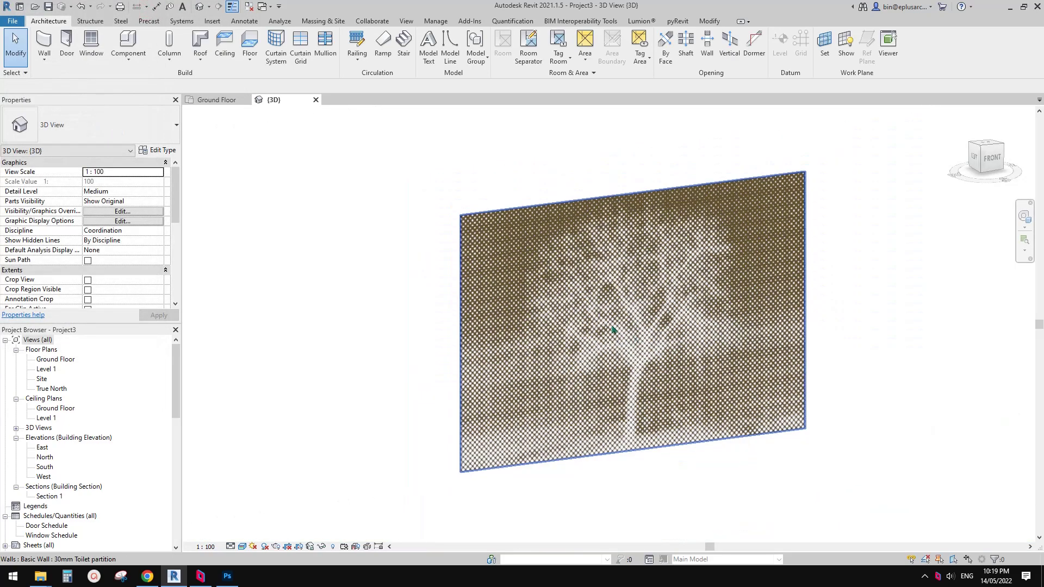
# View the wall straight from the front together with the Ground Floor and Level 1 markers
pyautogui.keyDown('shift'); pyautogui.moveTo(612, 330); pyautogui.dragTo(371, 304, button='middle'); pyautogui.keyUp('shift')
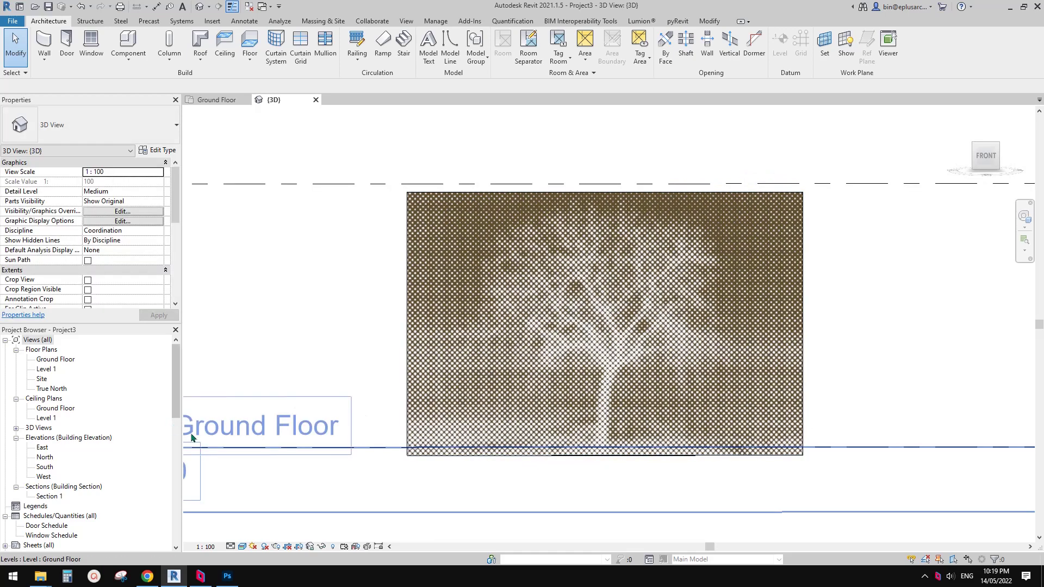
pyautogui.scroll(-1, 461, 411)
pyautogui.moveTo(449, 392); pyautogui.dragTo(481, 414, button='middle')
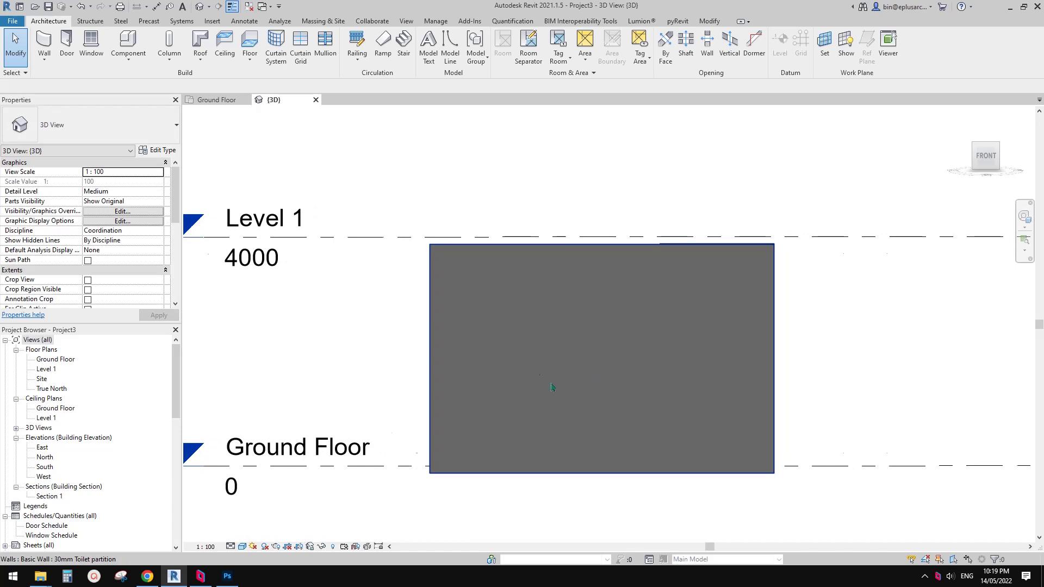
# Set the 3D view's visual style to Realistic with the wall seen at an angle from its front-left corner
pyautogui.keyDown('shift'); pyautogui.moveTo(552, 387); pyautogui.dragTo(582, 400, button='middle'); pyautogui.keyUp('shift')
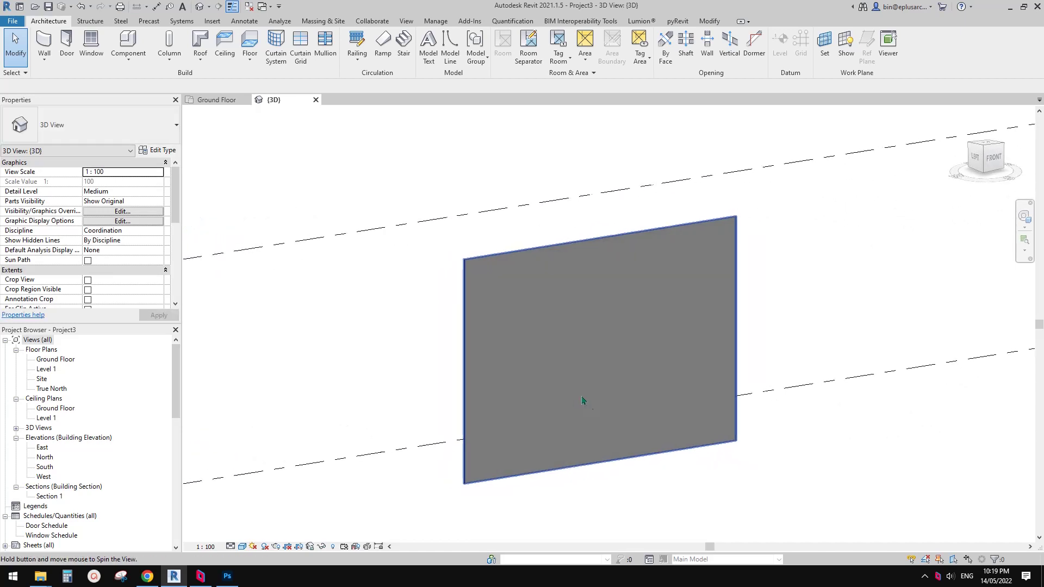
pyautogui.moveTo(637, 371); pyautogui.dragTo(574, 385, button='middle')
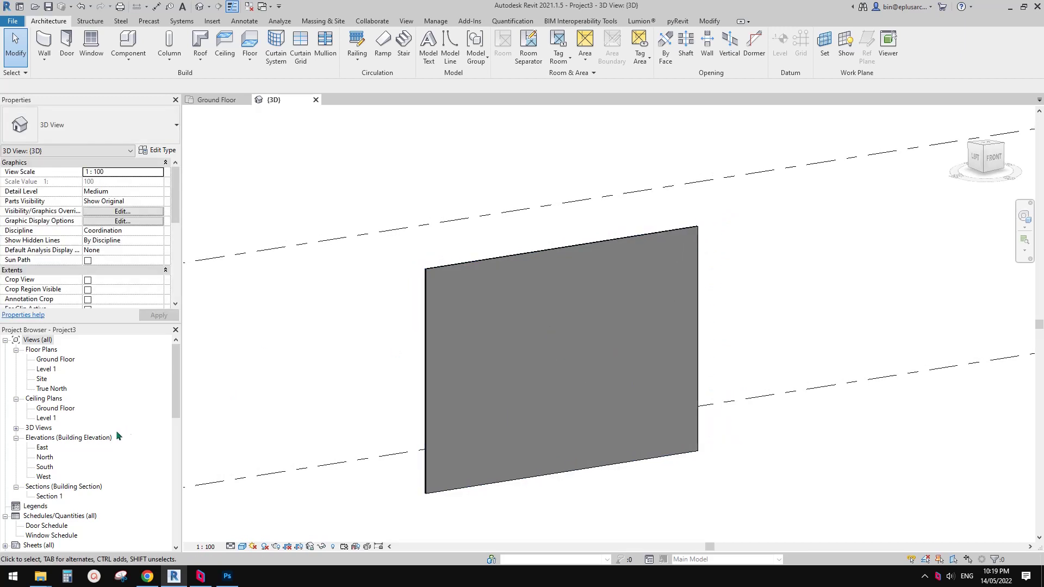
pyautogui.click(243, 547)
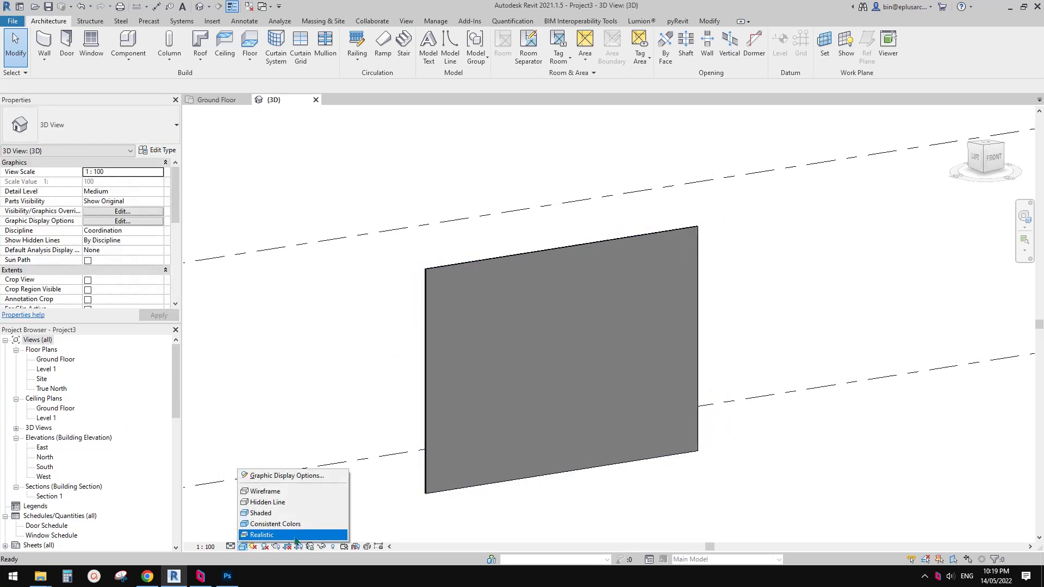
pyautogui.click(297, 538)
pyautogui.scroll(-3, 579, 408)
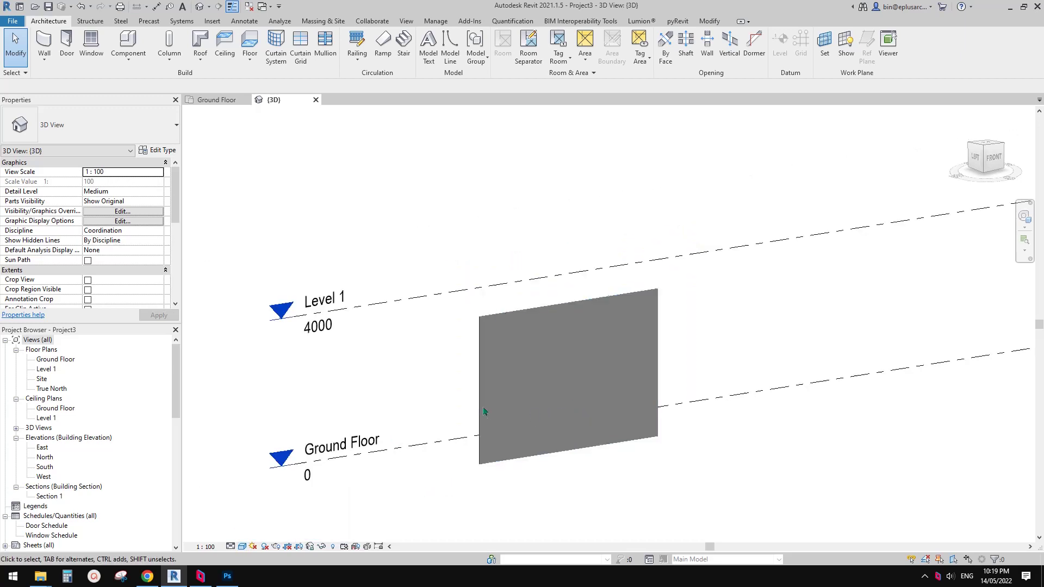
pyautogui.moveTo(484, 409); pyautogui.dragTo(504, 383, button='middle')
pyautogui.scroll(1, 566, 384)
pyautogui.scroll(1, 596, 400)
pyautogui.scroll(2, 550, 406)
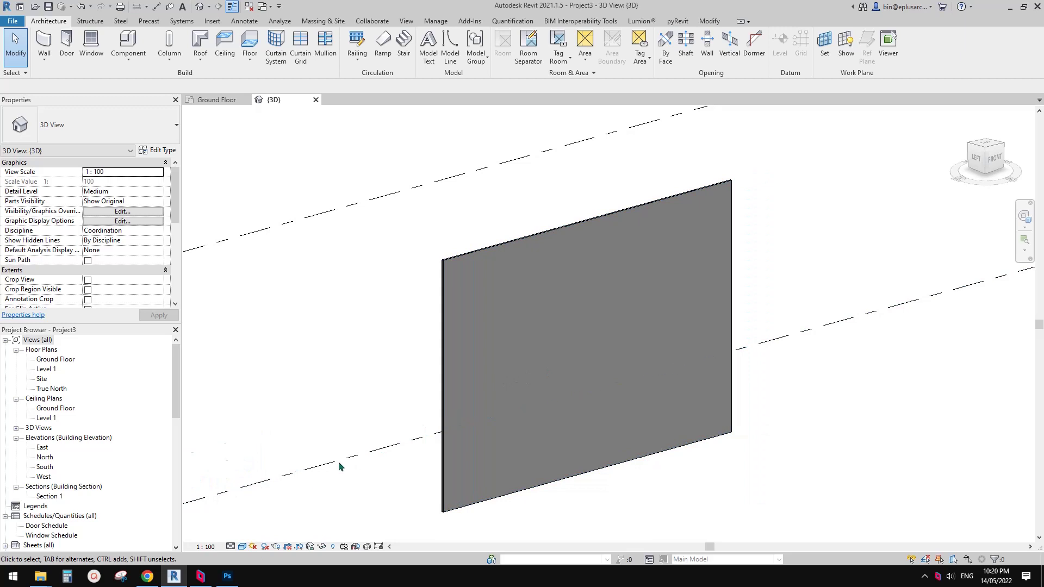
pyautogui.moveTo(339, 466); pyautogui.dragTo(347, 441, button='middle')
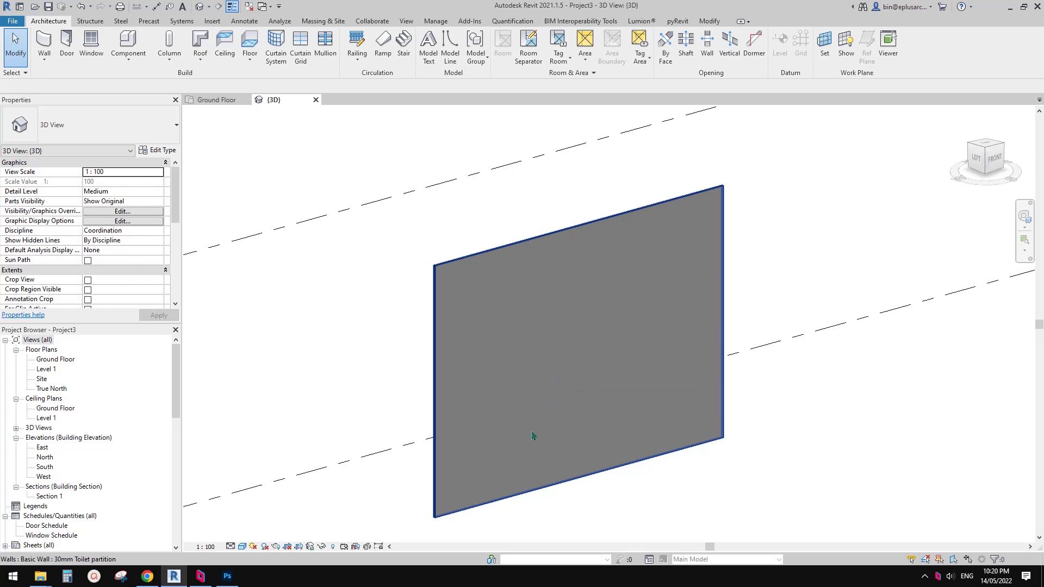
pyautogui.keyDown('shift'); pyautogui.moveTo(551, 340); pyautogui.dragTo(549, 373, button='middle'); pyautogui.keyUp('shift')
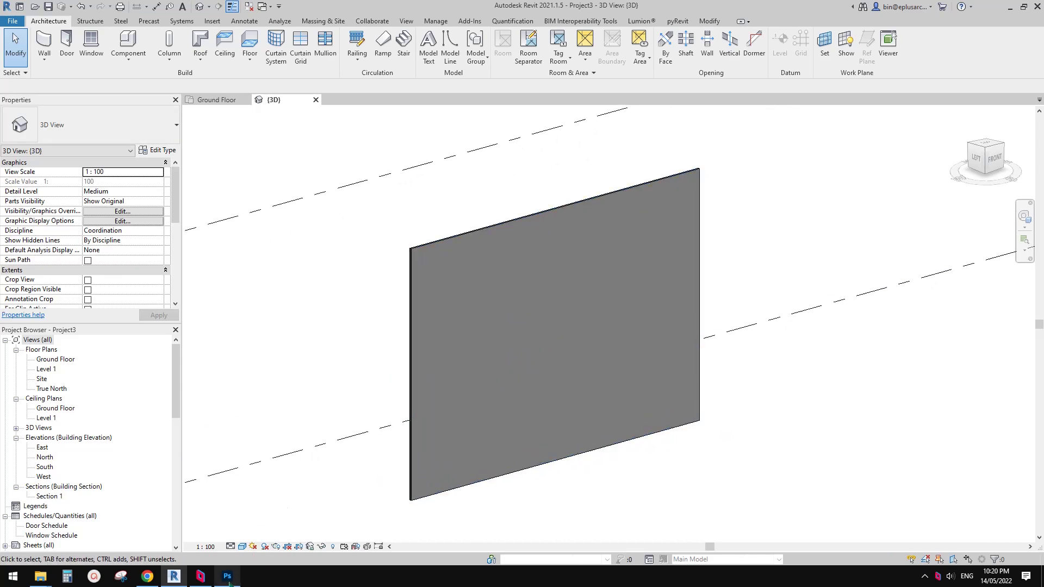
# Switch to Photoshop and look over the halftone tree image
pyautogui.click(228, 582)
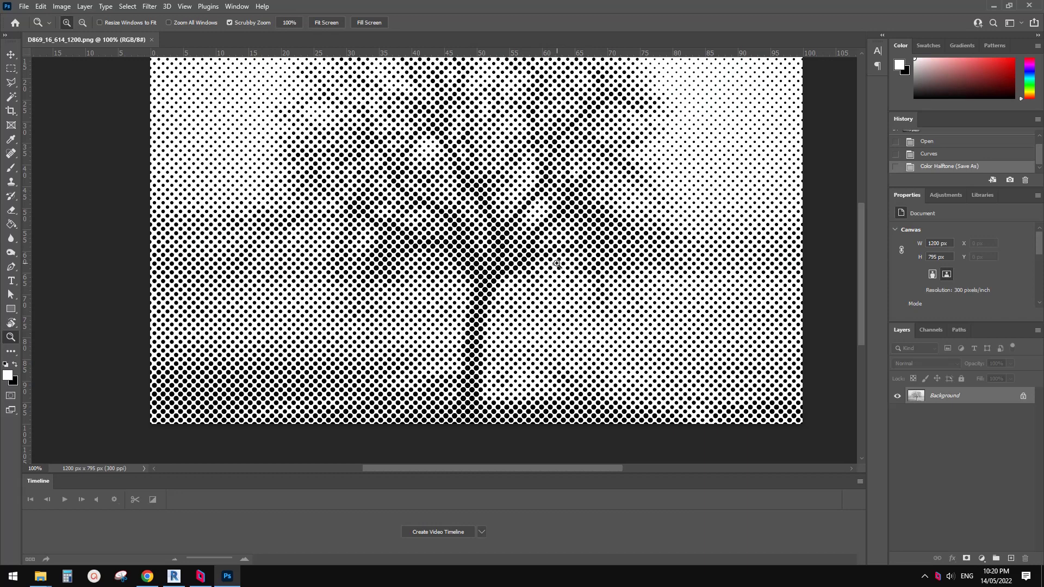
pyautogui.moveTo(859, 272); pyautogui.dragTo(868, 247)
pyautogui.scroll(-3, 868, 248)
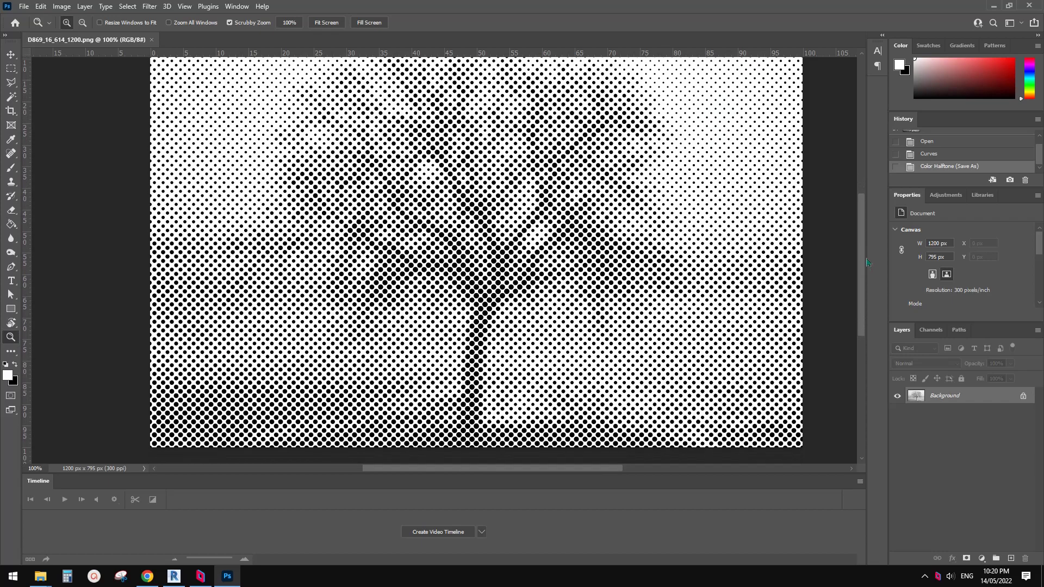
pyautogui.scroll(-2, 867, 267)
pyautogui.scroll(3, 868, 277)
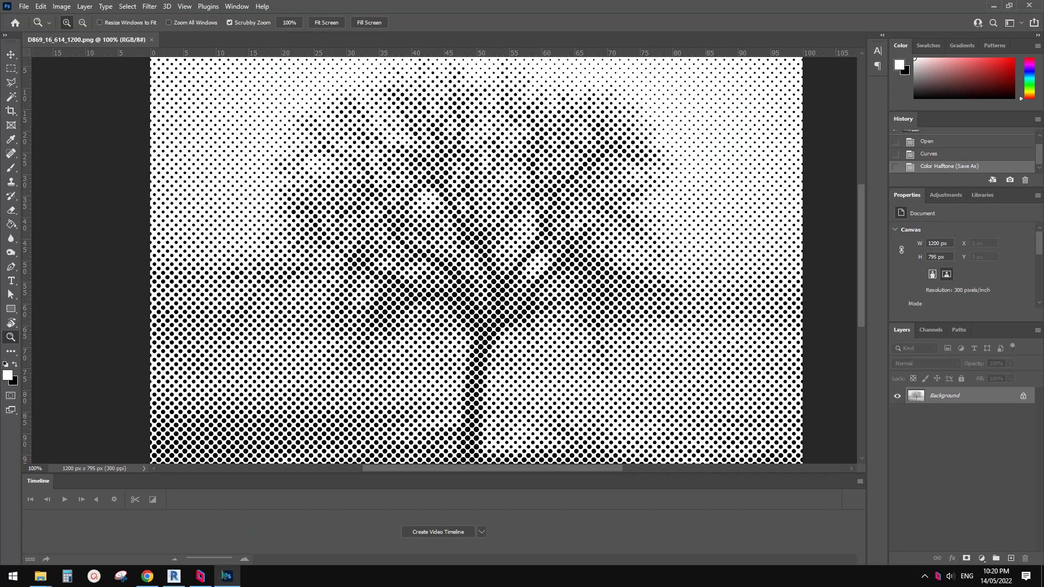
# Switch to Chrome and search for "brass seamless texture" in a new tab
pyautogui.click(153, 581)
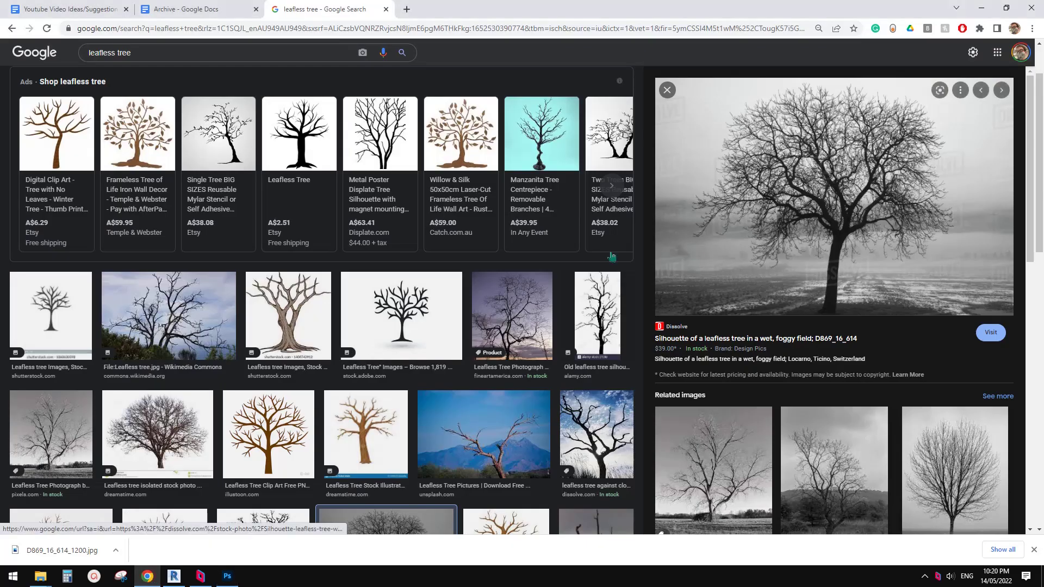
pyautogui.click(407, 10)
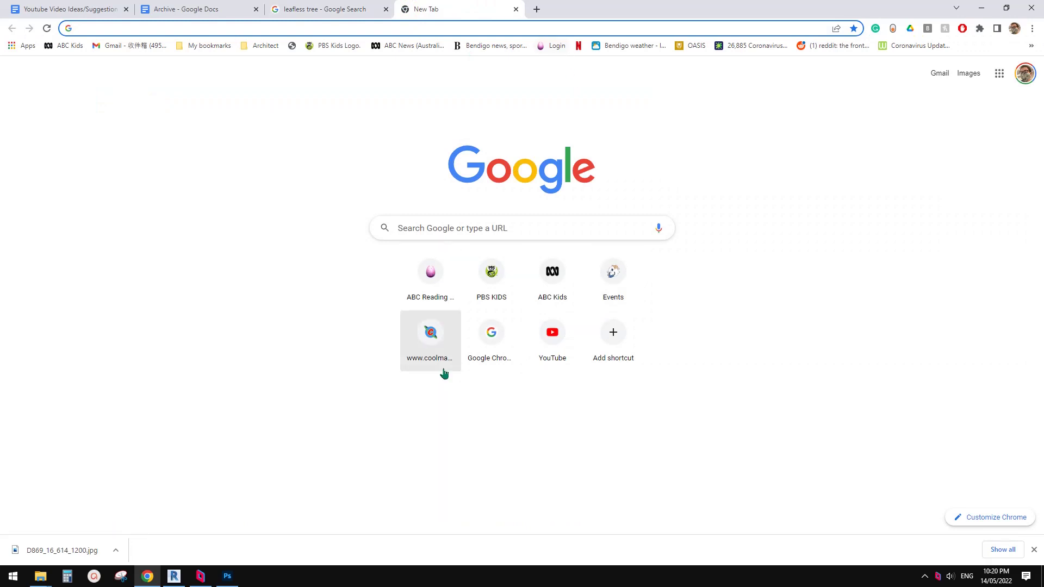
pyautogui.click(511, 31)
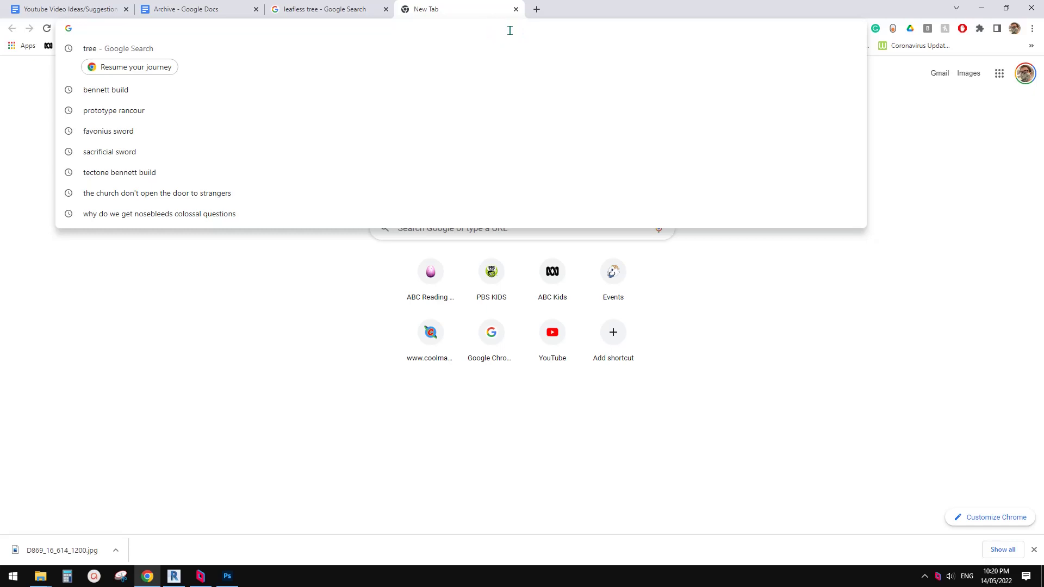
pyautogui.write('brass')
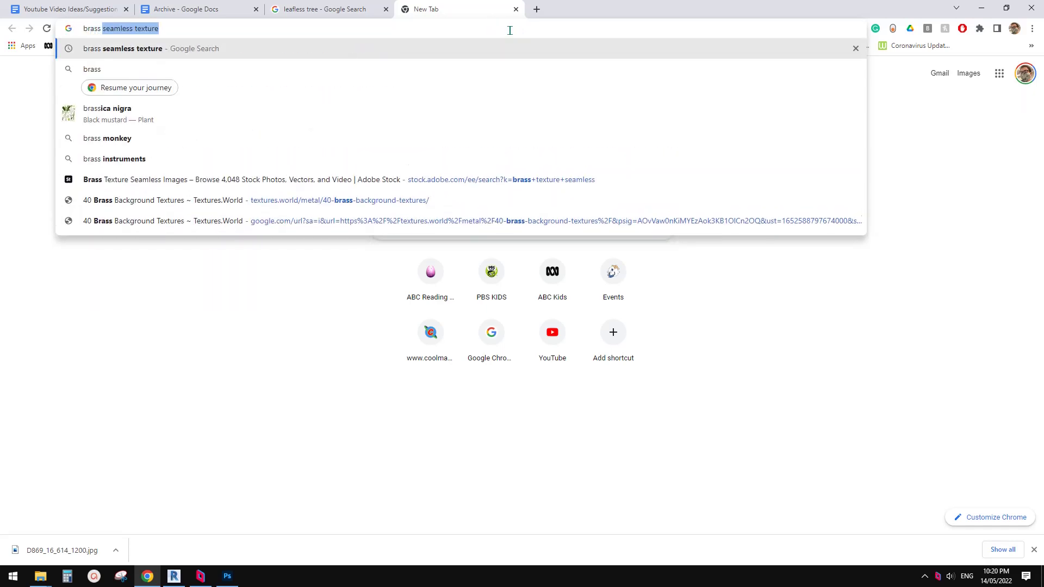
pyautogui.press('Return')
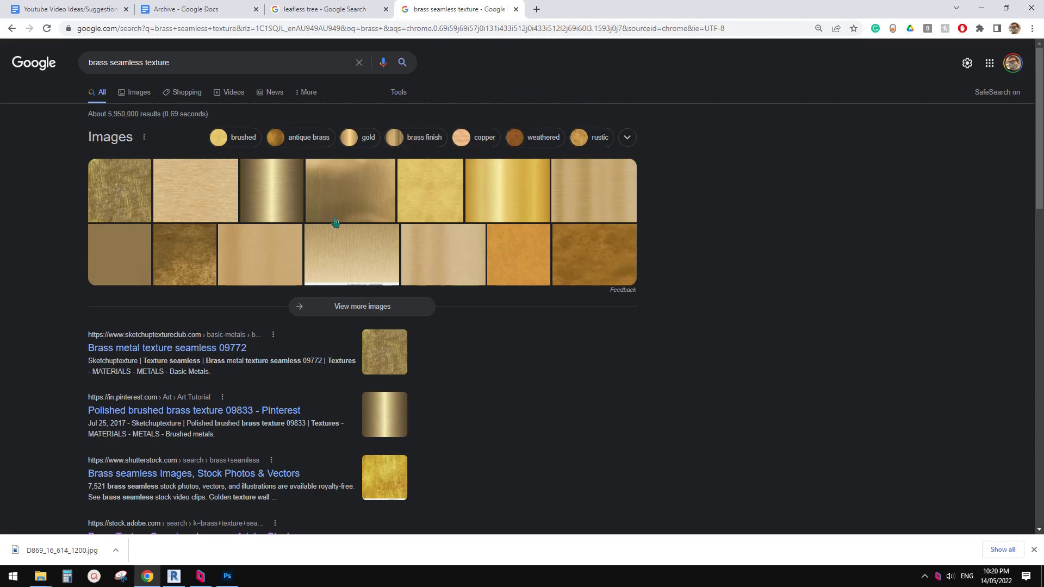
# Find the downloaded 240_F_400253678 brass texture JPG among File Explorer's recent files, preview it and close the preview
pyautogui.click(41, 577)
pyautogui.click(67, 527)
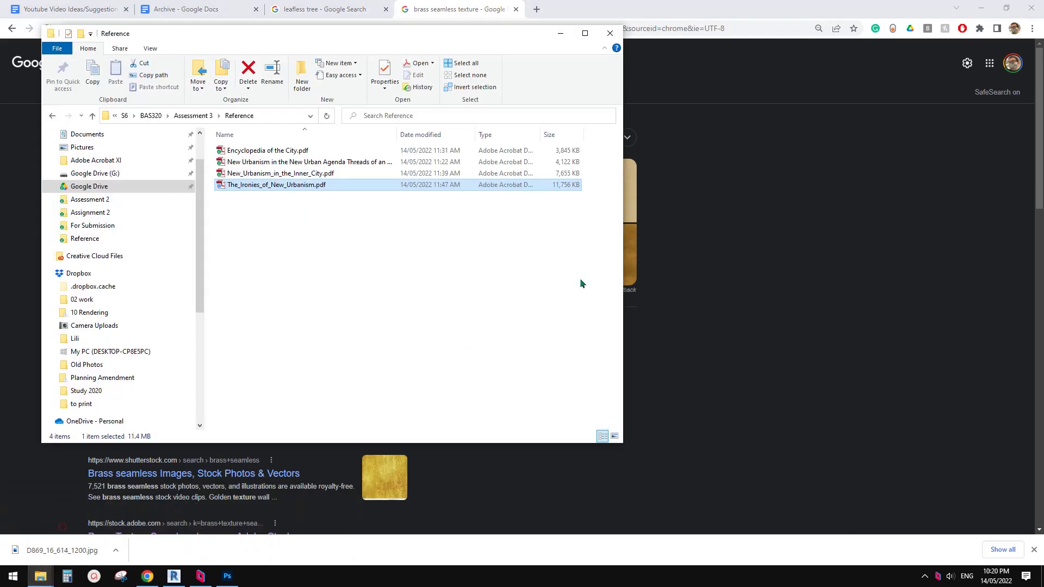
pyautogui.moveTo(375, 37); pyautogui.dragTo(603, 86)
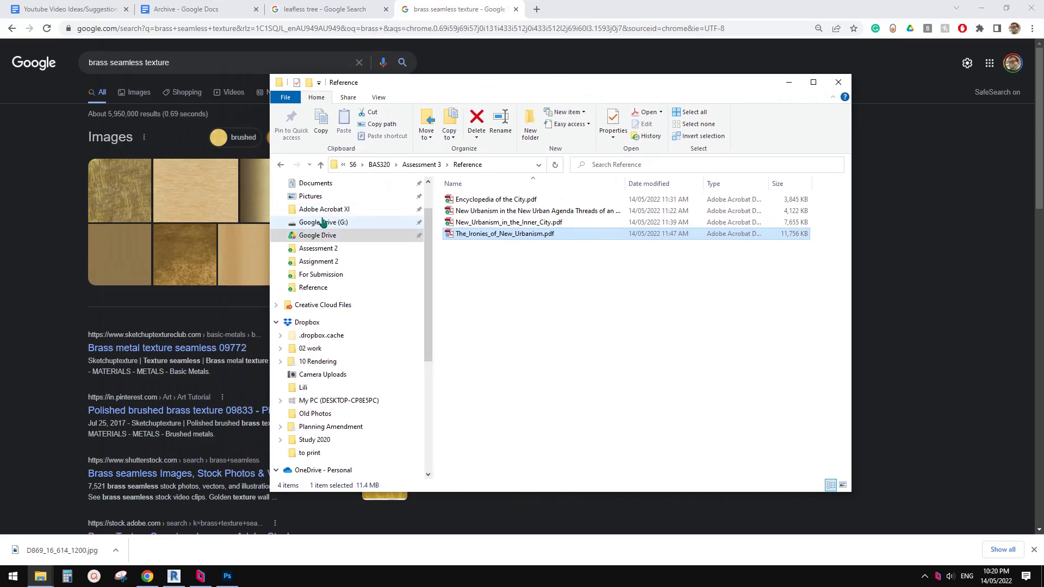
pyautogui.scroll(2, 348, 224)
pyautogui.click(310, 205)
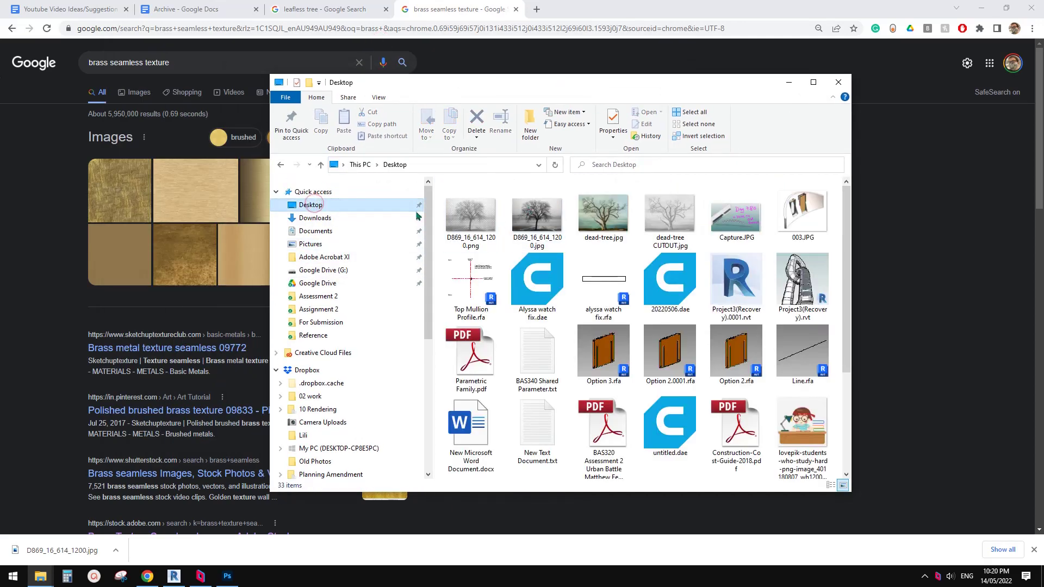
pyautogui.click(314, 219)
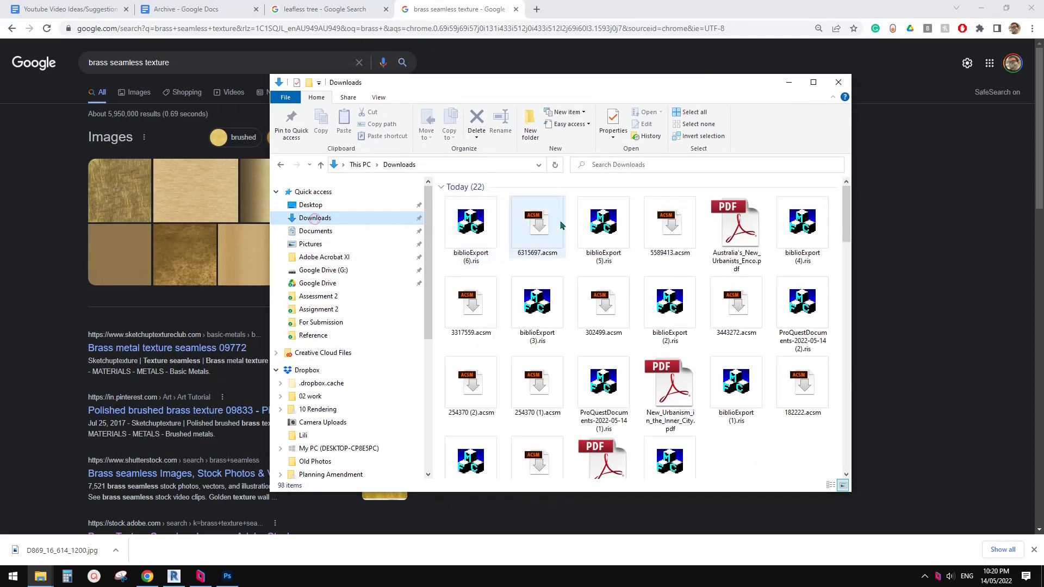
pyautogui.click(311, 205)
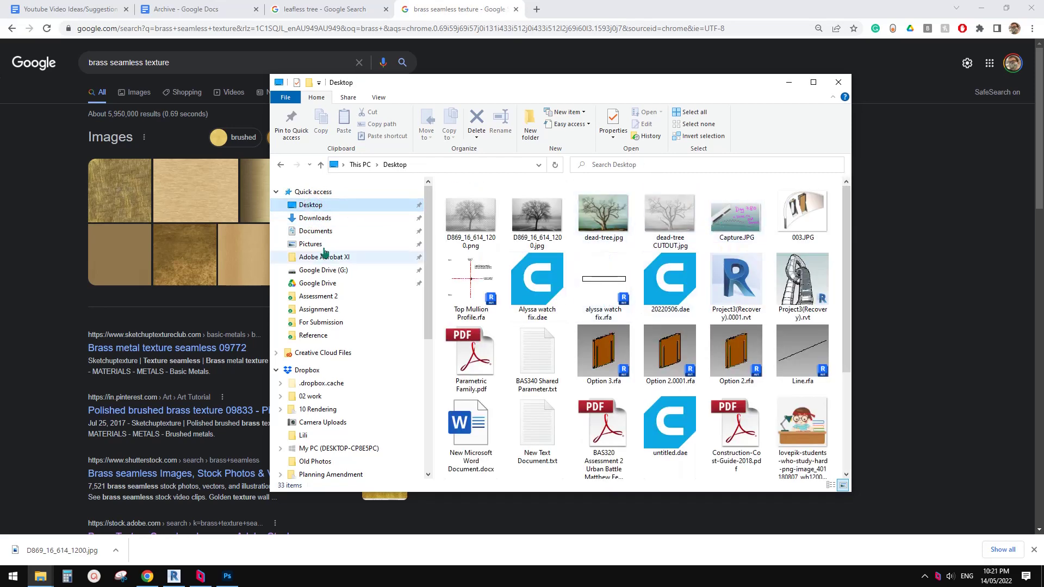
pyautogui.click(313, 192)
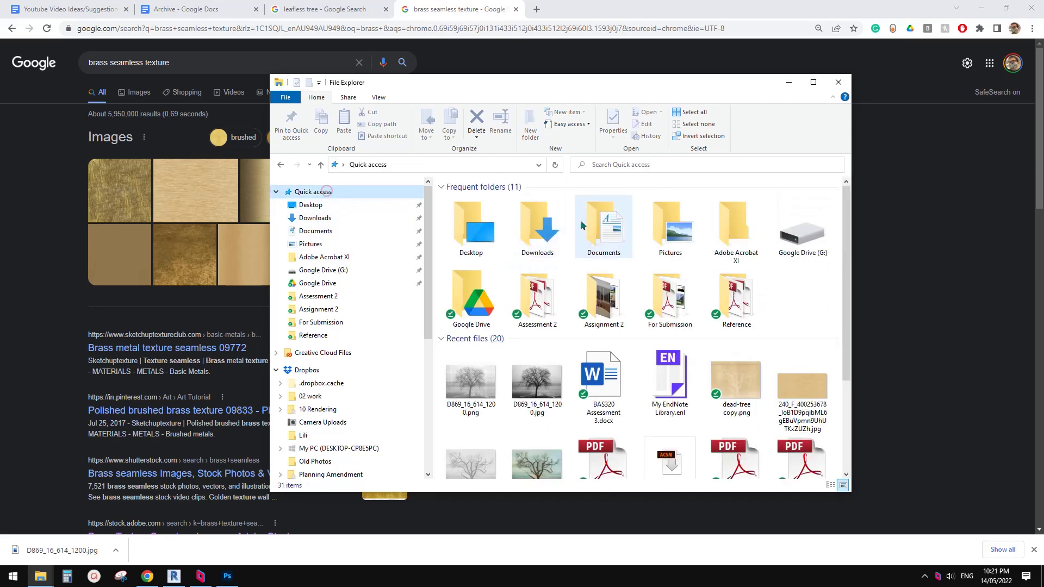
pyautogui.click(801, 392)
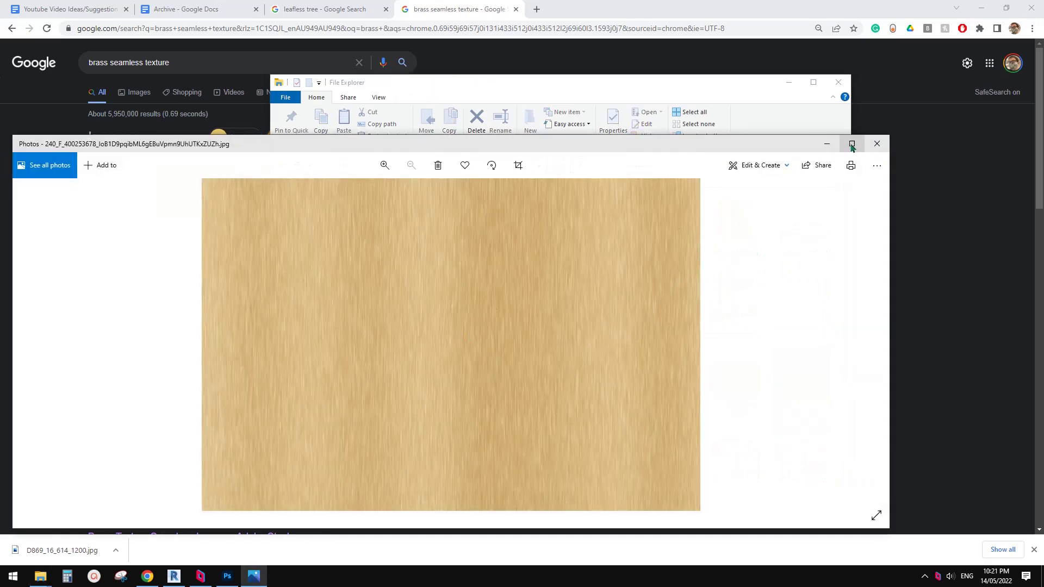
pyautogui.click(876, 144)
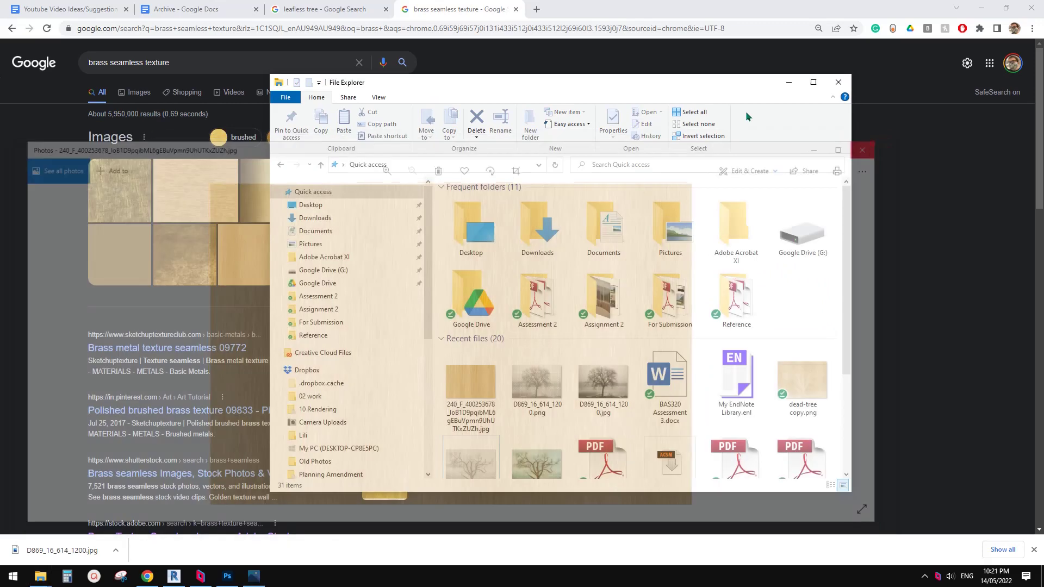
# Open the 240_F_400253678 brass texture JPG from File Explorer's recent files as a separate document in Photoshop
pyautogui.moveTo(723, 84); pyautogui.dragTo(637, 76)
pyautogui.click(227, 576)
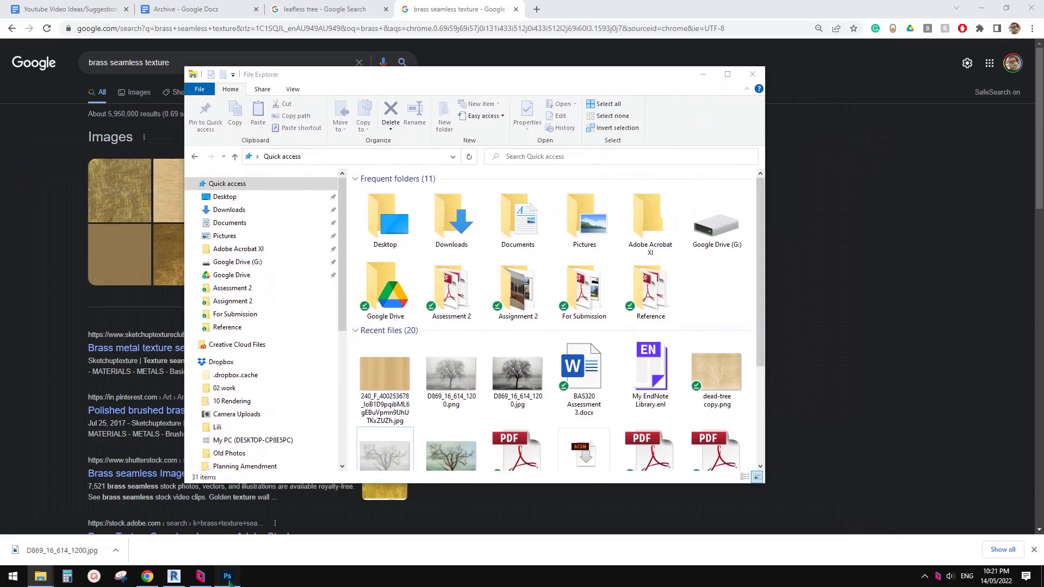
pyautogui.click(41, 576)
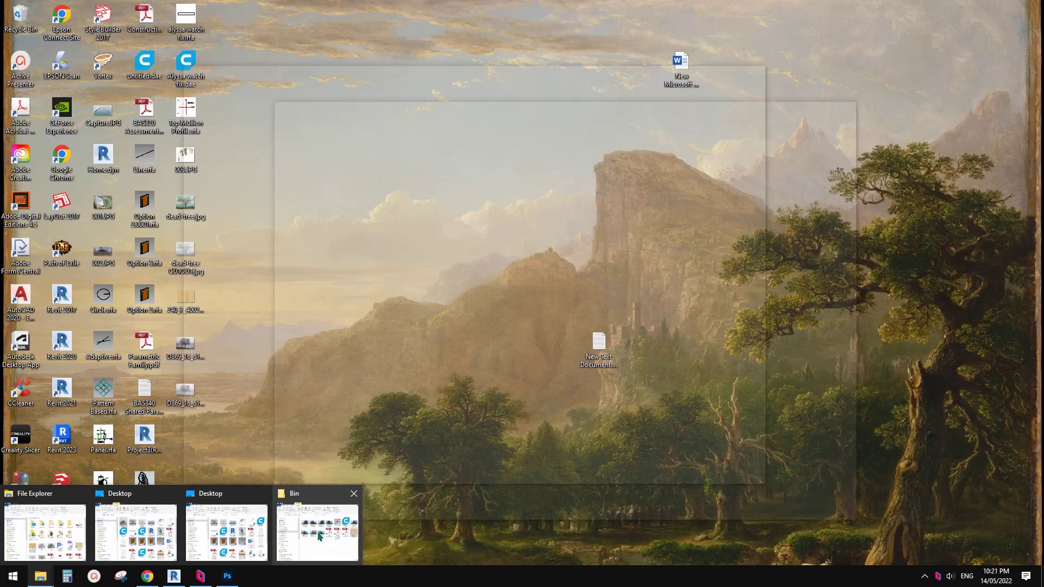
pyautogui.click(318, 534)
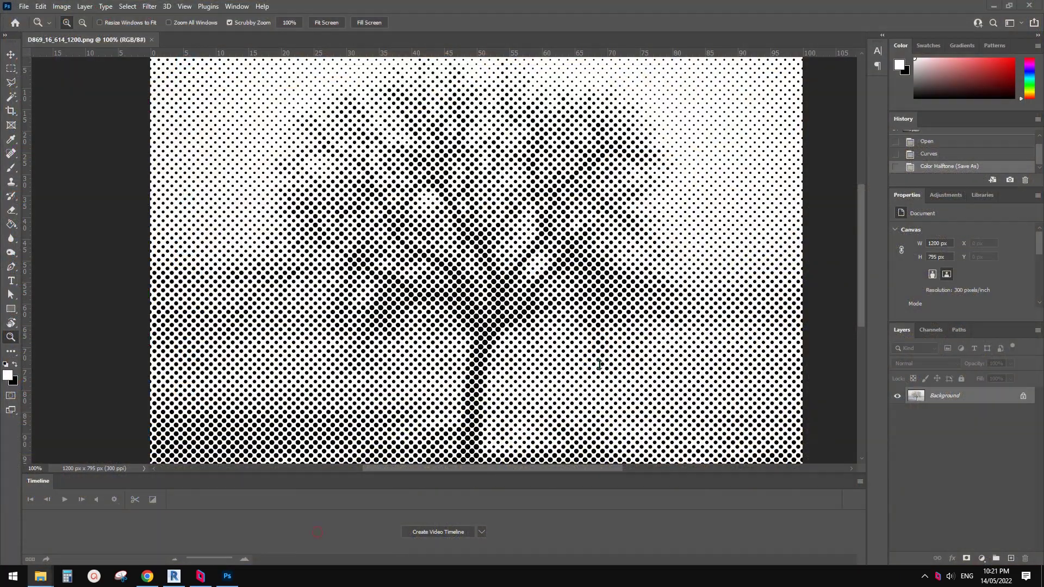
pyautogui.moveTo(40, 576)
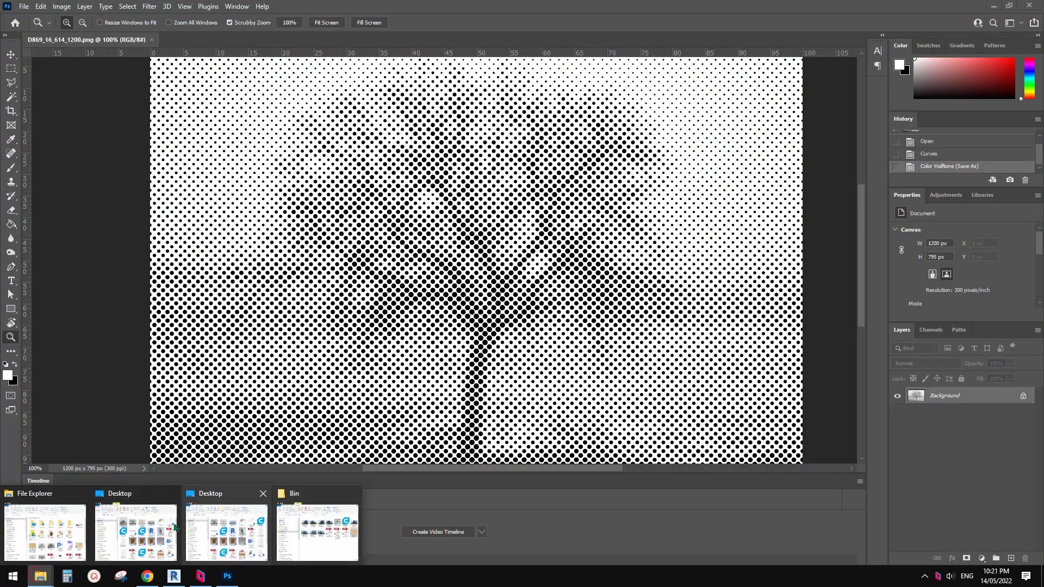
pyautogui.click(46, 525)
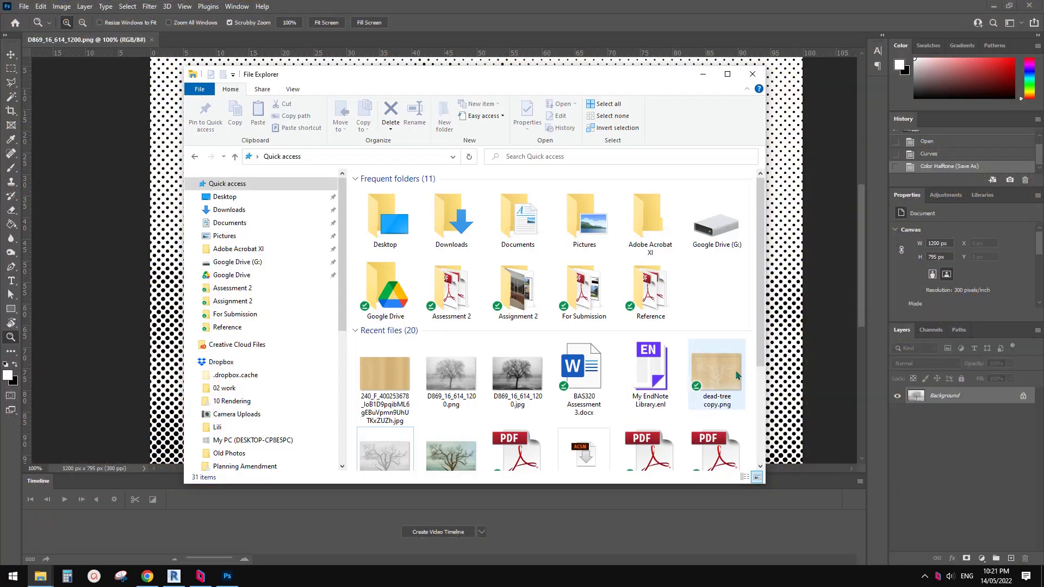
pyautogui.moveTo(385, 375); pyautogui.dragTo(815, 21)
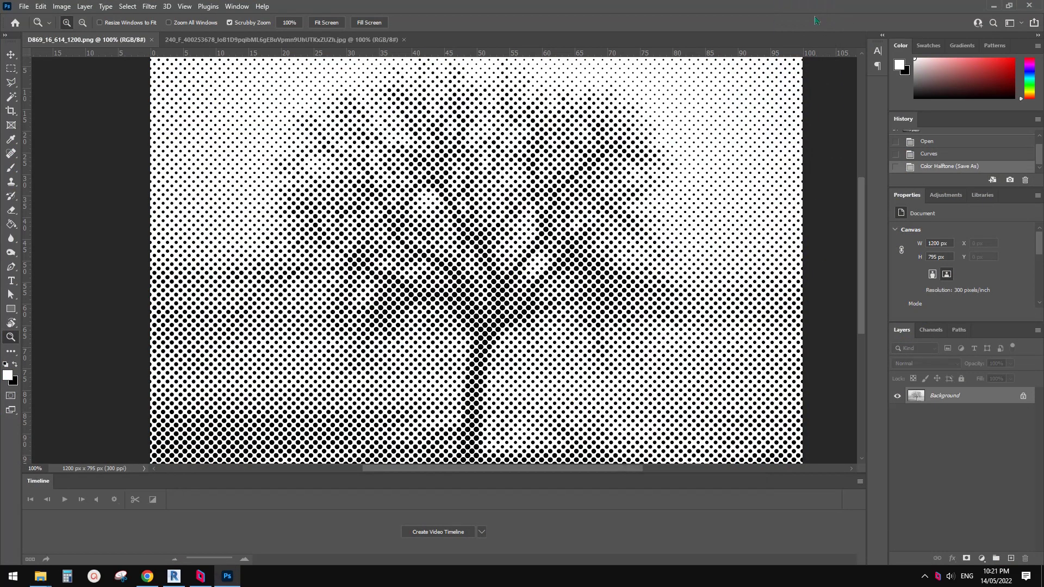
# Copy the entire brass texture and paste it as a new layer above the halftone in D869_16_614_1200.png
pyautogui.hotkey('ctrl', 'a')
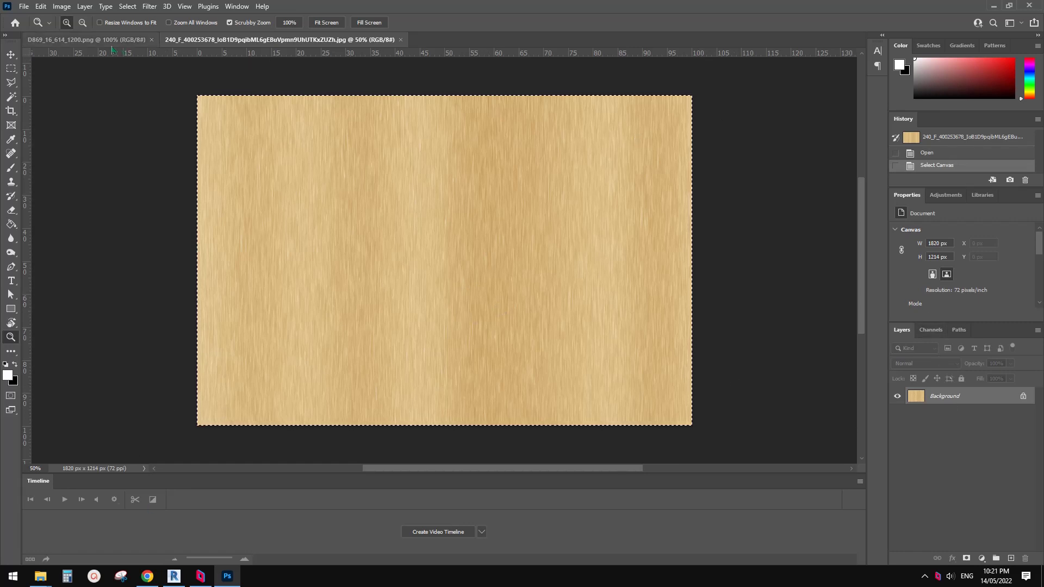
pyautogui.click(87, 40)
pyautogui.hotkey('ctrl', 'v')
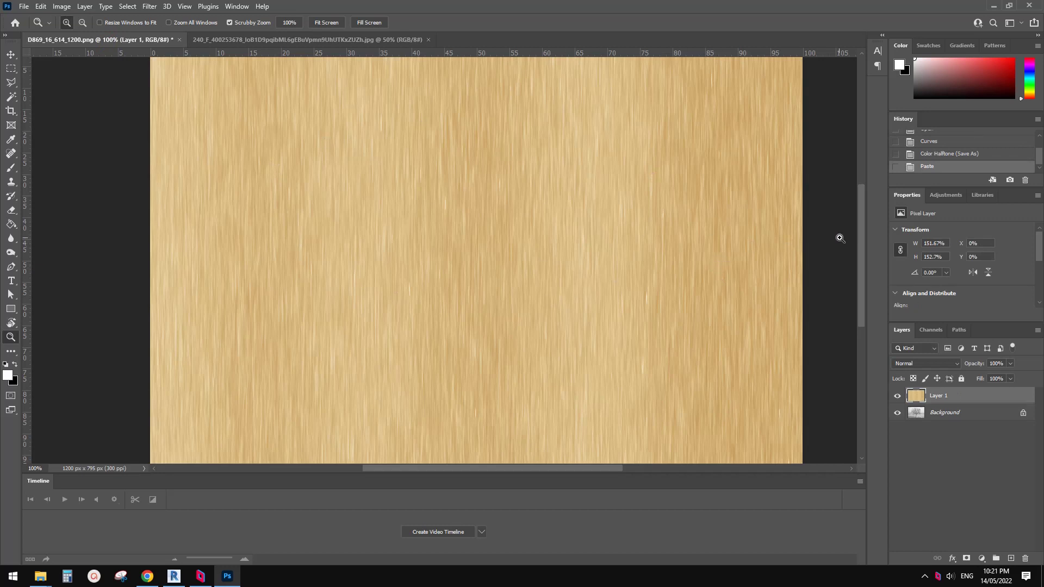
# Compare the brass texture with the halftone by toggling Layer 1, leave it hidden and make the Background layer active
pyautogui.click(897, 397)
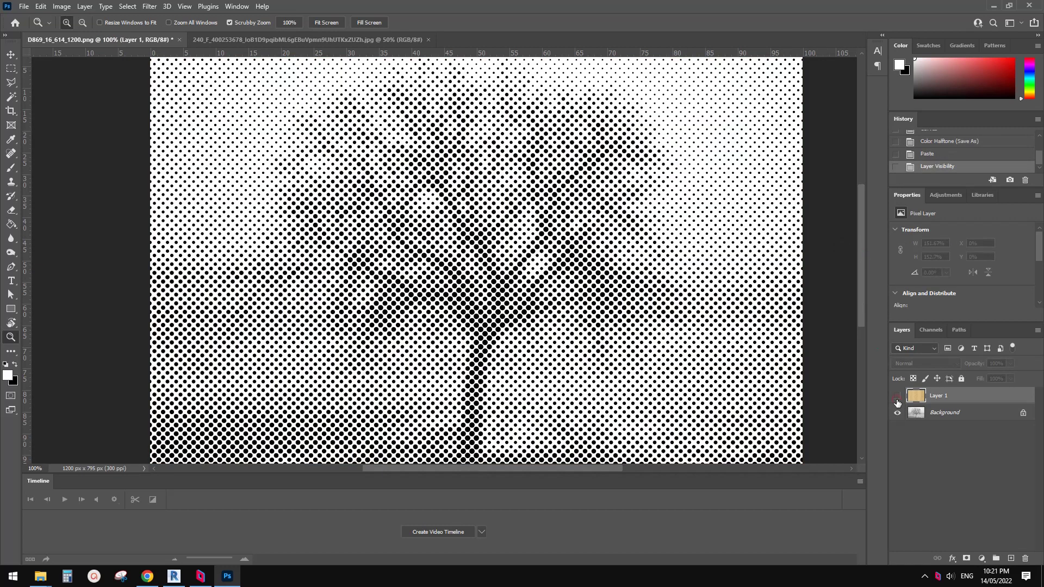
pyautogui.click(897, 396)
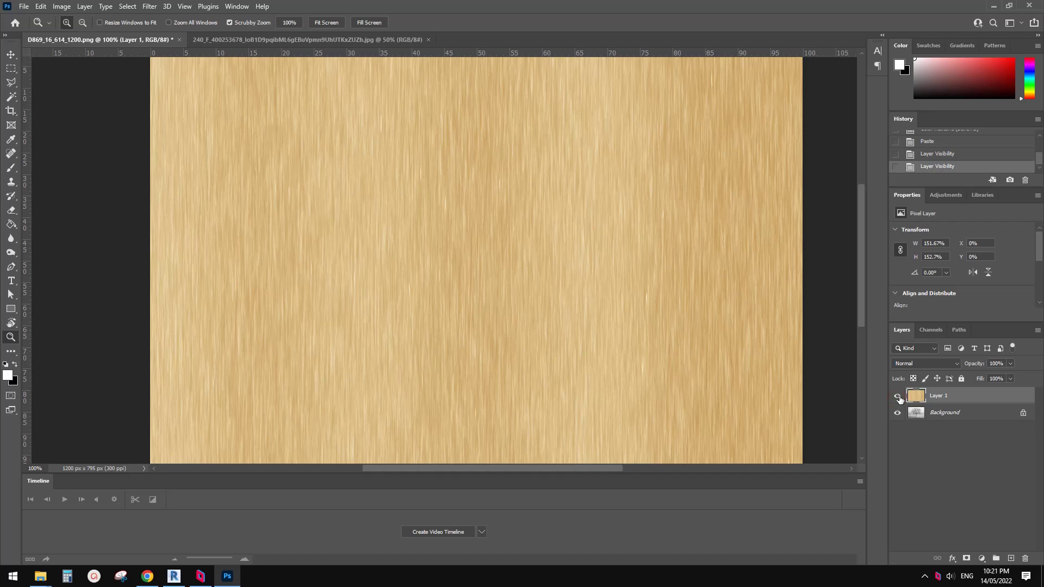
pyautogui.click(897, 397)
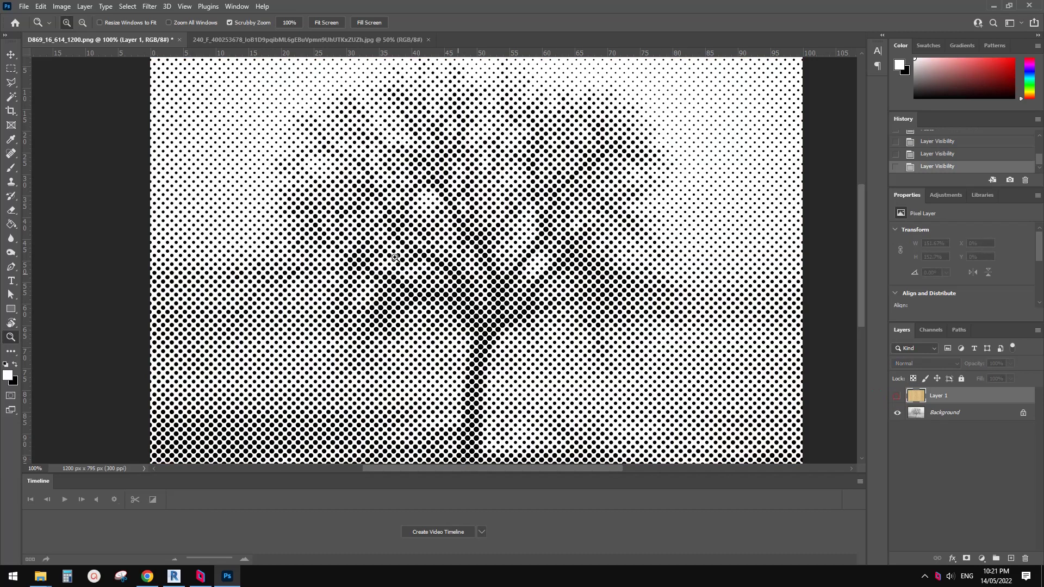
pyautogui.click(896, 397)
pyautogui.click(897, 396)
pyautogui.click(949, 414)
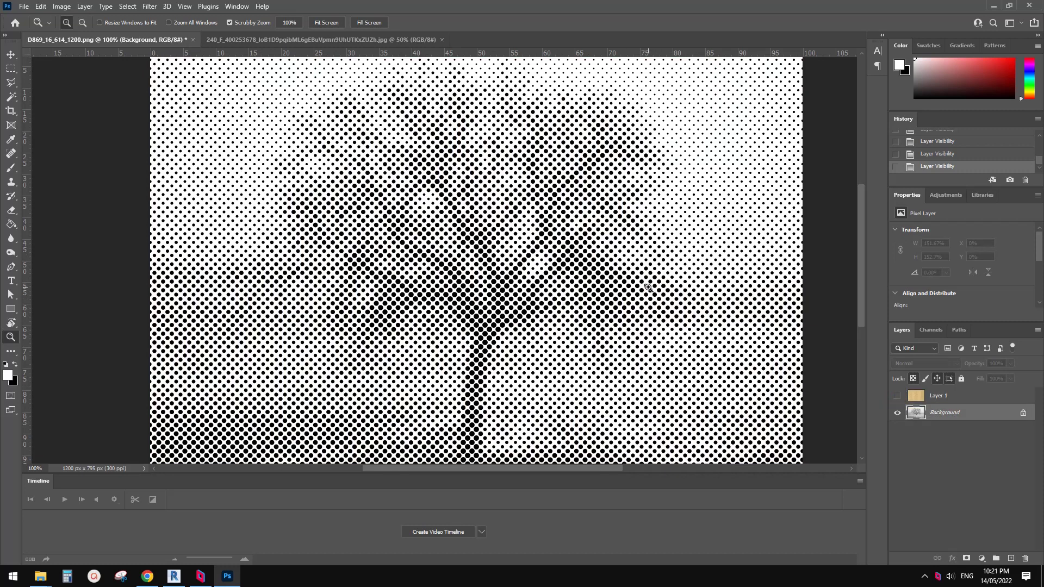
# Select every black halftone dot on the Background layer using the Magic Wand tool and the Similar command
pyautogui.press('m')
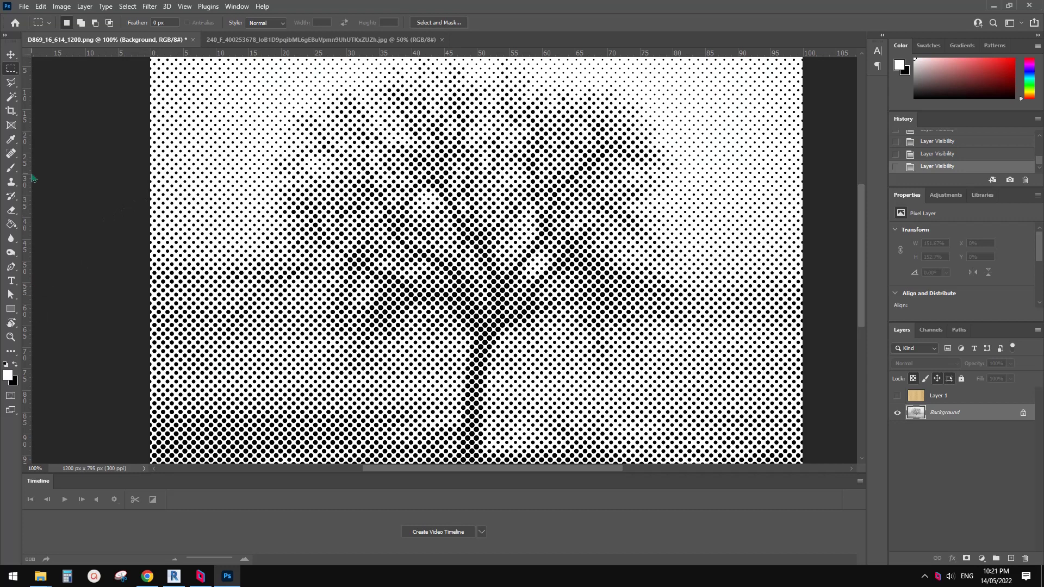
pyautogui.press('w')
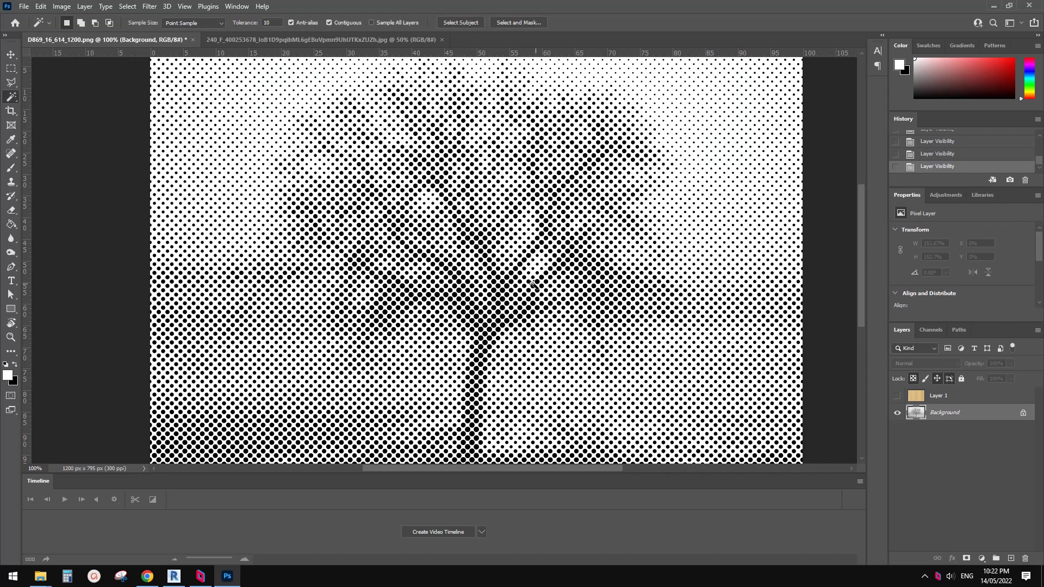
pyautogui.press('z')
pyautogui.moveTo(467, 261); pyautogui.dragTo(438, 222)
pyautogui.press('space')
pyautogui.press('w')
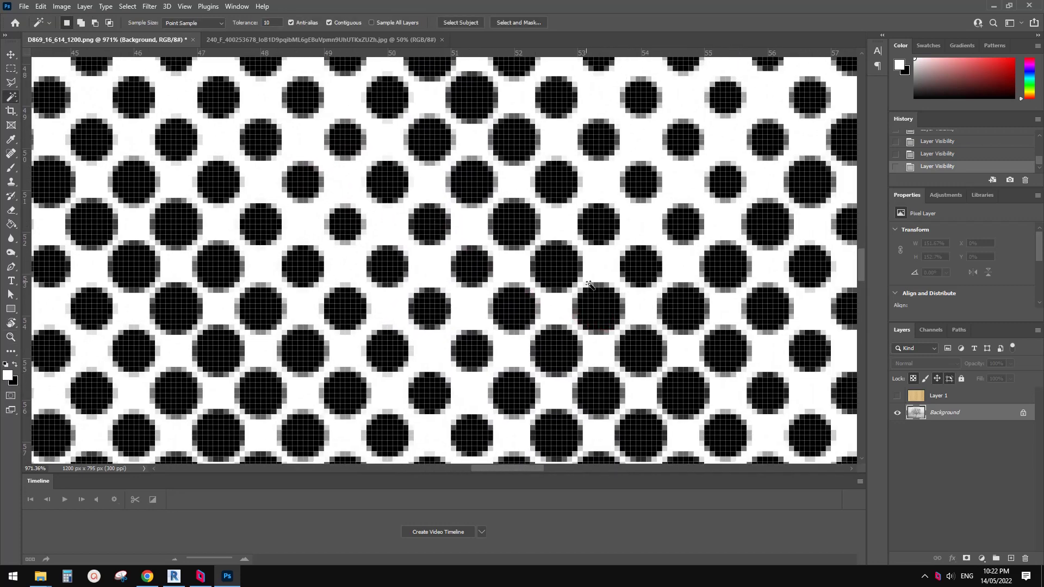
pyautogui.press('space')
pyautogui.moveTo(631, 263); pyautogui.dragTo(503, 221)
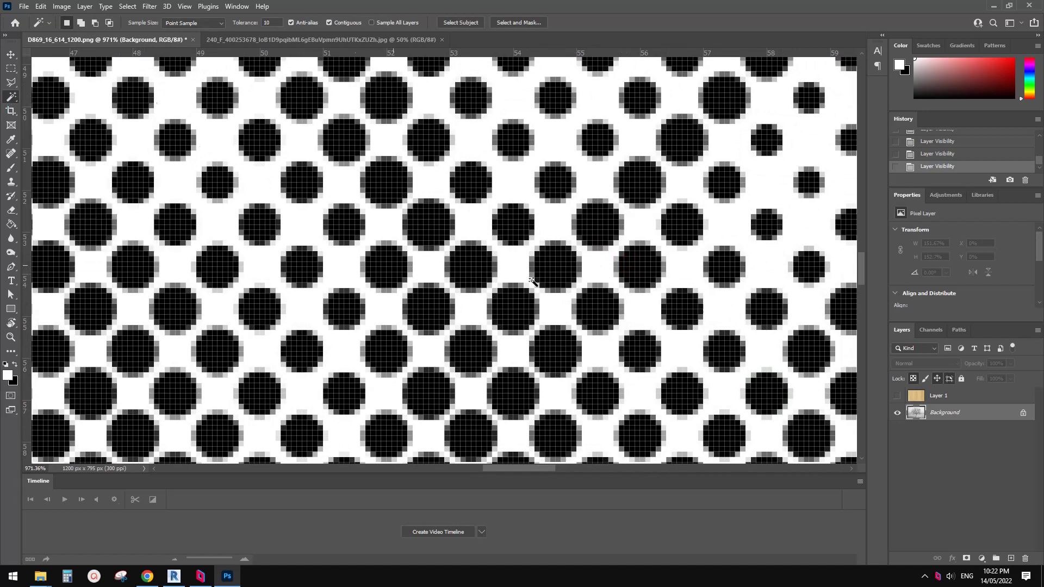
pyautogui.click(557, 268)
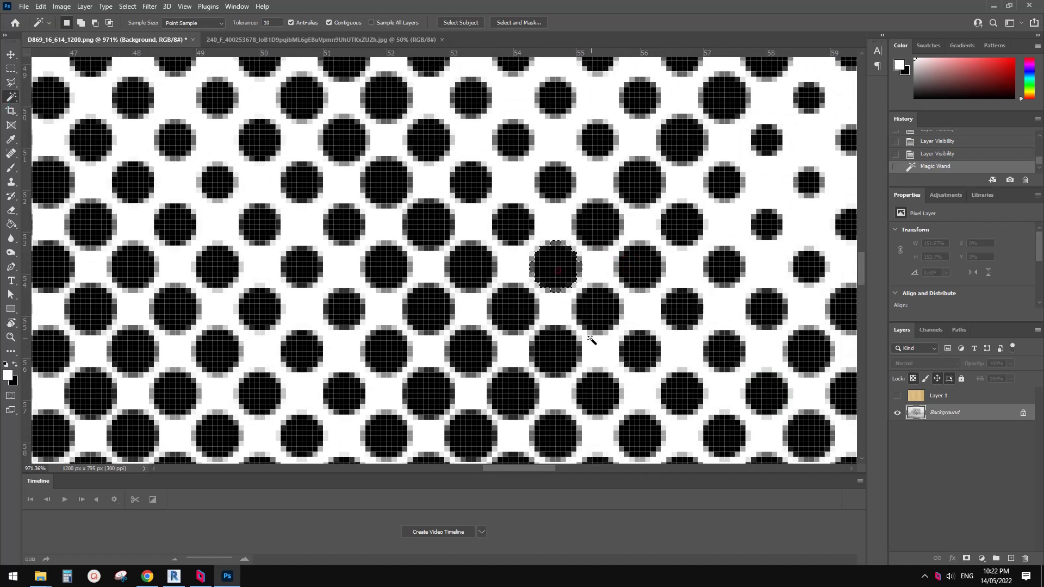
pyautogui.rightClick(556, 269)
pyautogui.click(589, 389)
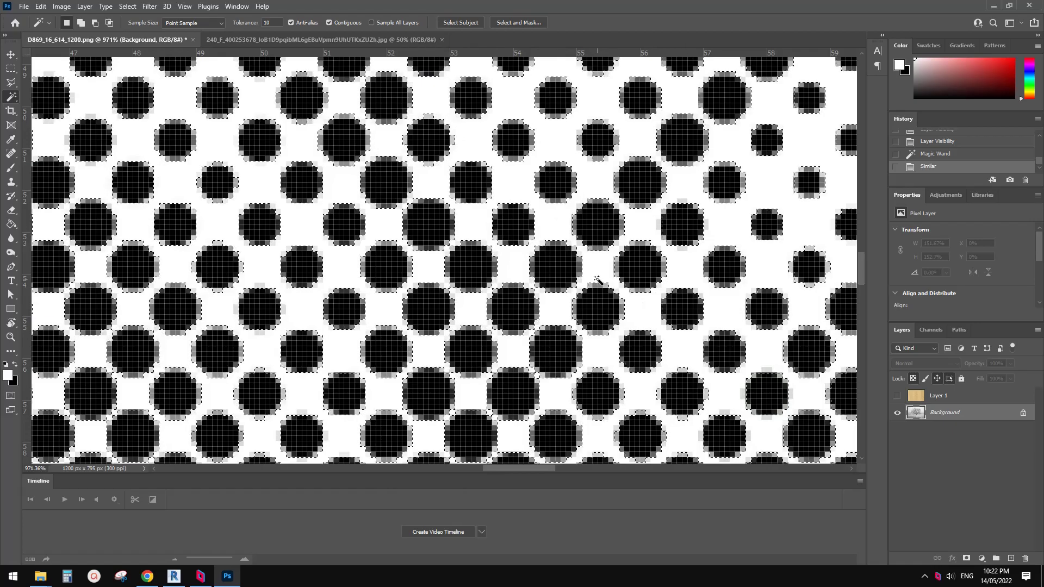
# Show Layer 1 and cut the selected dots out of its brass texture, then hide the Background layer and deselect
pyautogui.rightClick(553, 213)
pyautogui.click(574, 219)
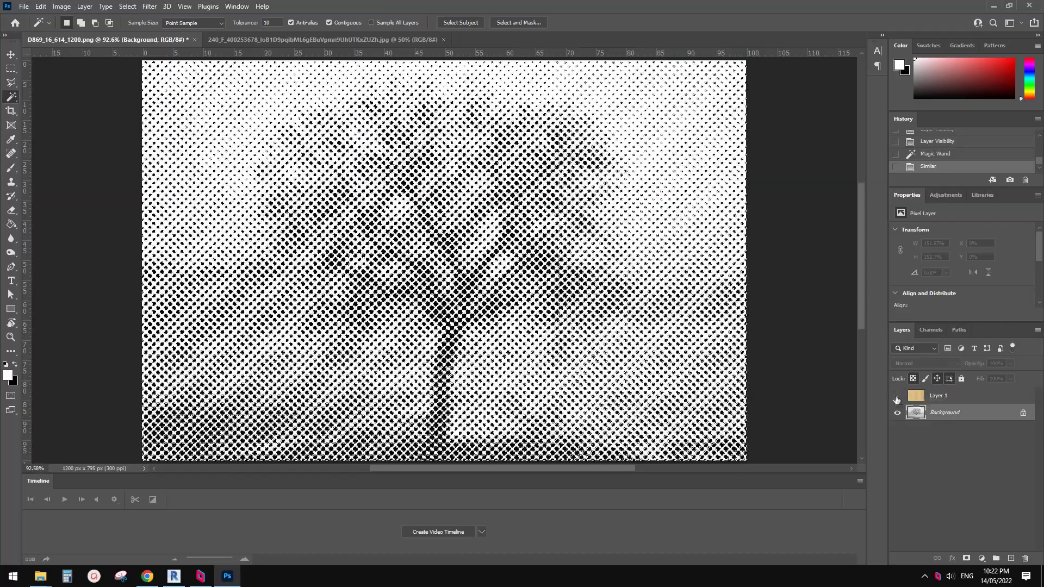
pyautogui.click(898, 396)
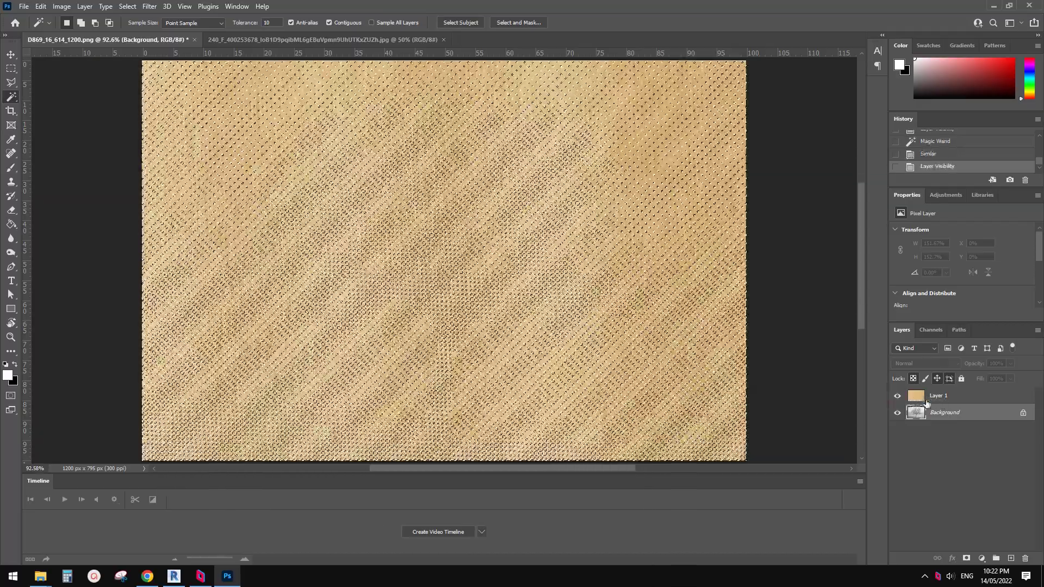
pyautogui.click(938, 397)
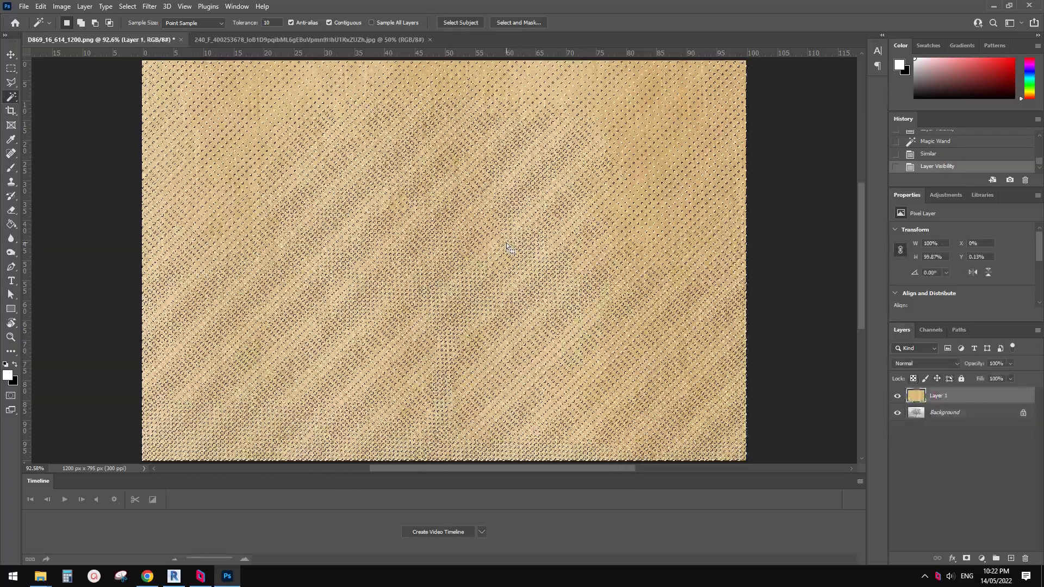
pyautogui.press('Delete')
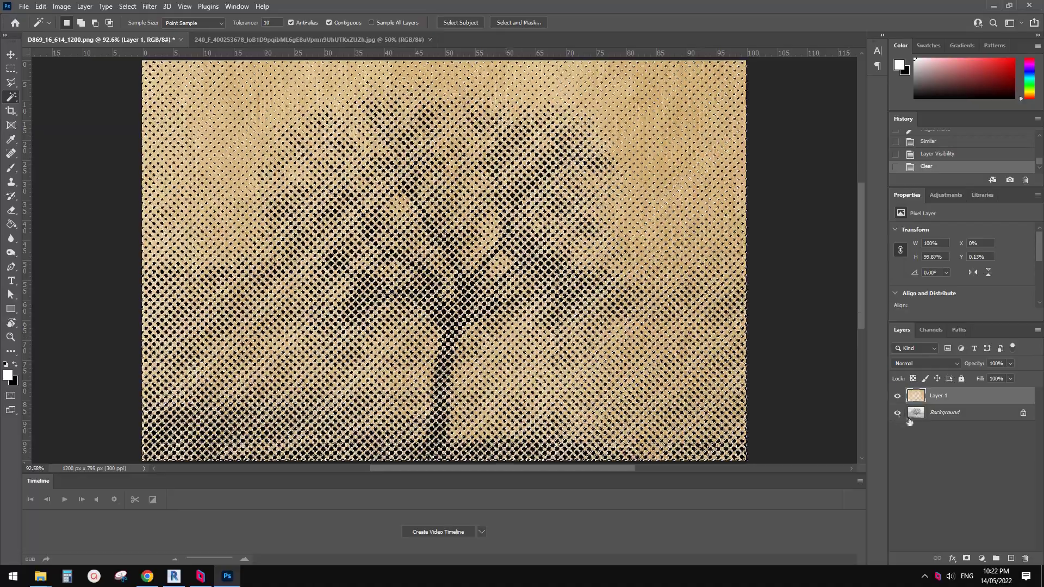
pyautogui.click(897, 414)
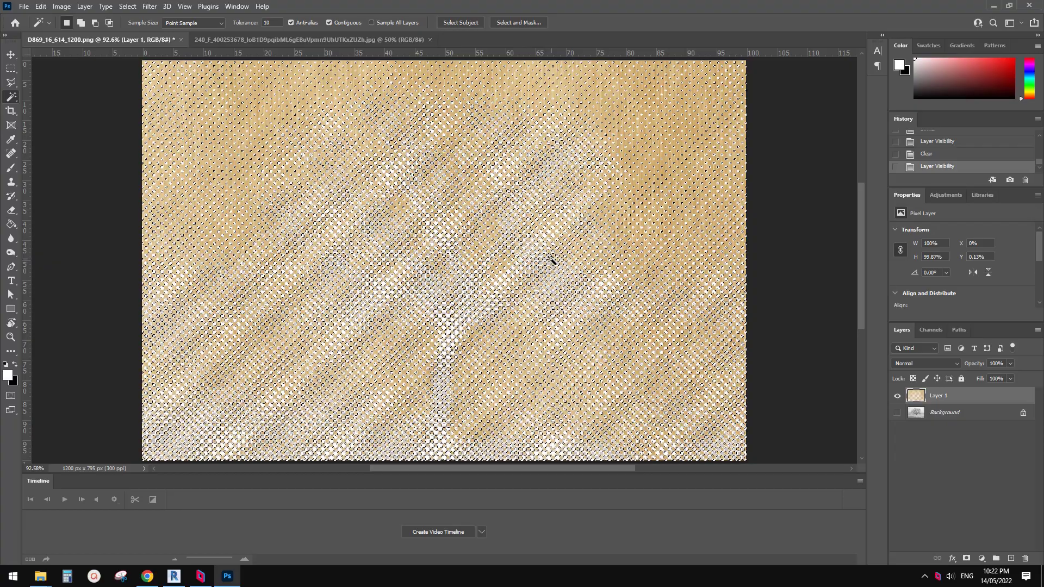
pyautogui.hotkey('ctrl', 'd')
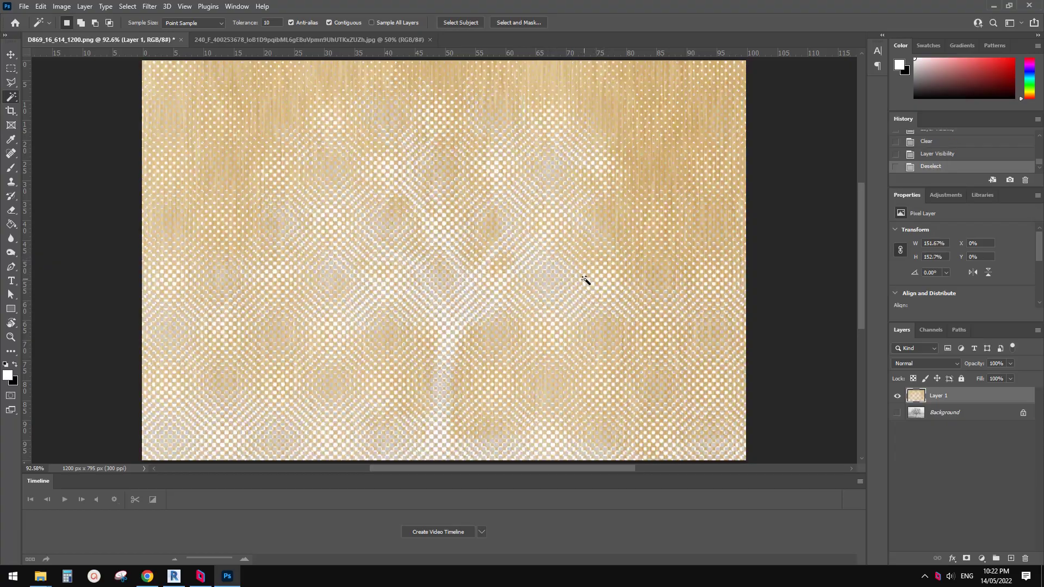
# Examine the transparent perforations in the brass texture up close in two areas and return to the full image
pyautogui.press('z')
pyautogui.moveTo(434, 212); pyautogui.dragTo(559, 232)
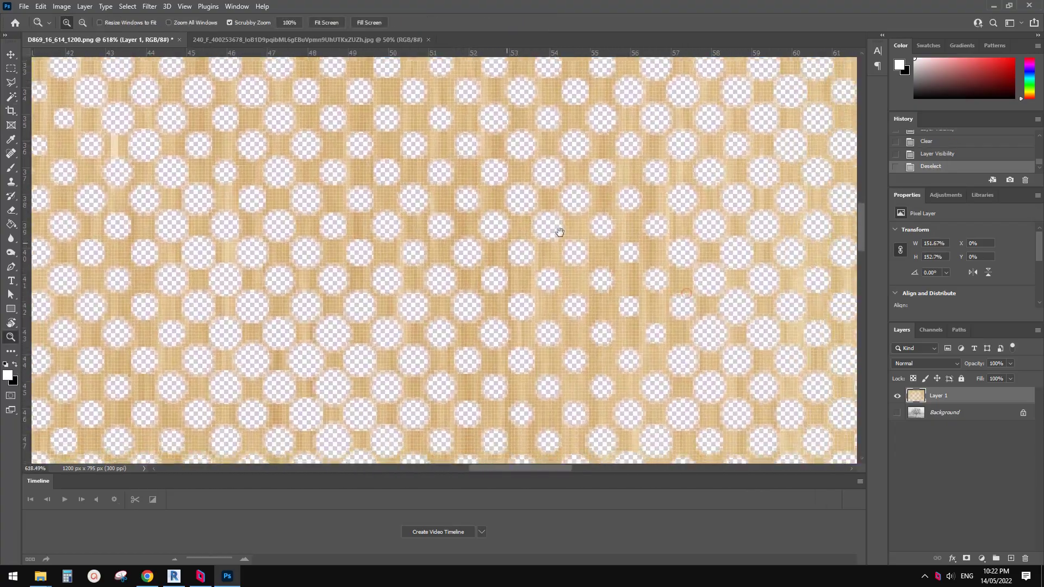
pyautogui.rightClick(583, 242)
pyautogui.click(613, 249)
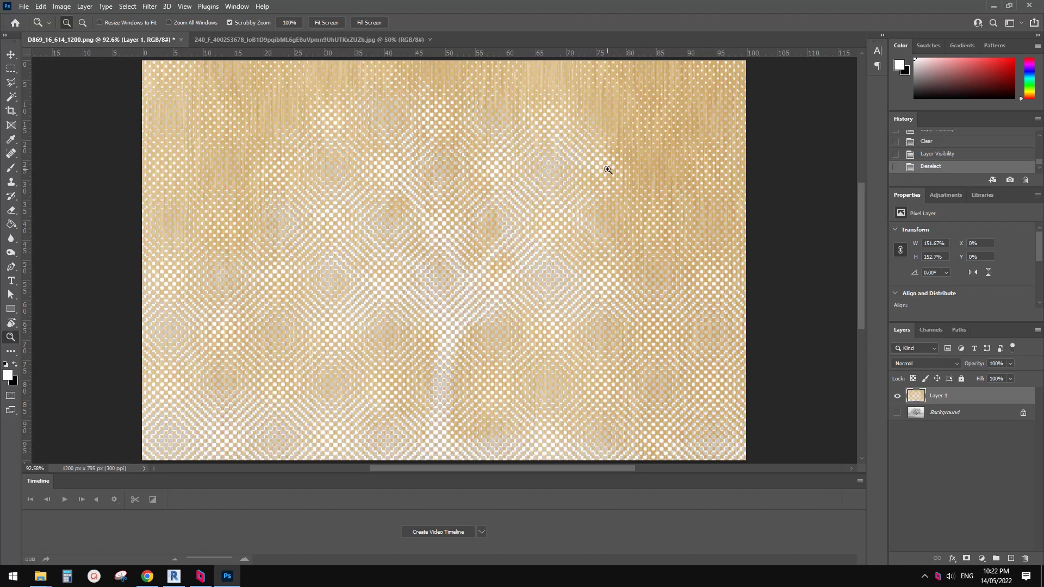
pyautogui.moveTo(608, 170); pyautogui.dragTo(718, 206)
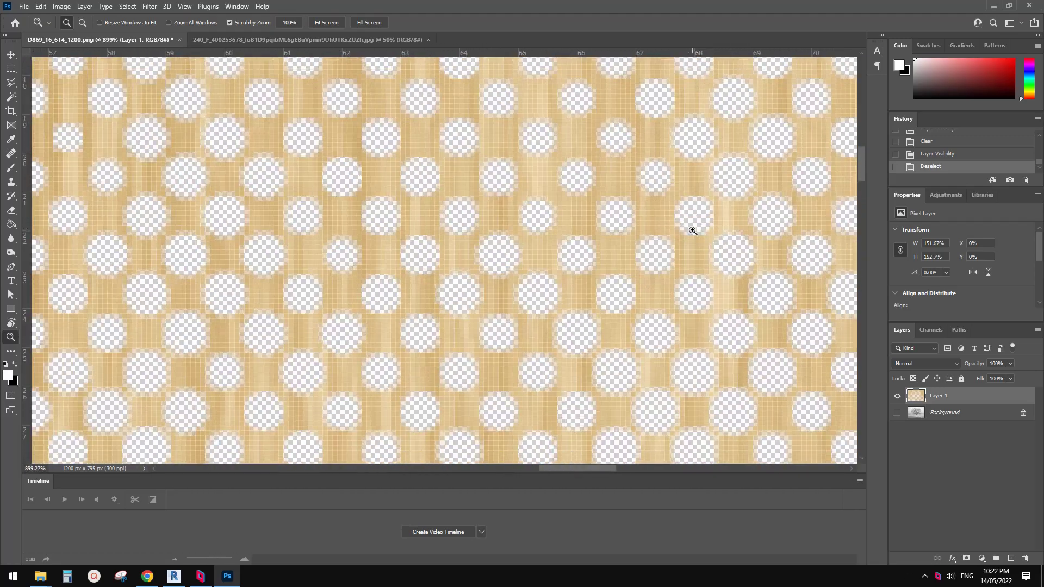
pyautogui.rightClick(653, 192)
pyautogui.click(685, 213)
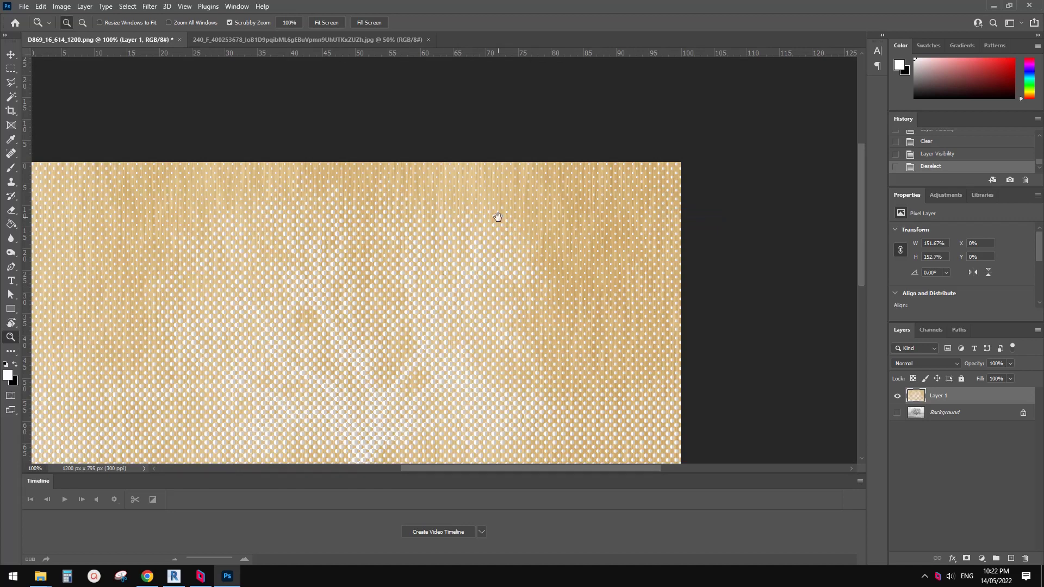
pyautogui.rightClick(497, 217)
pyautogui.click(519, 224)
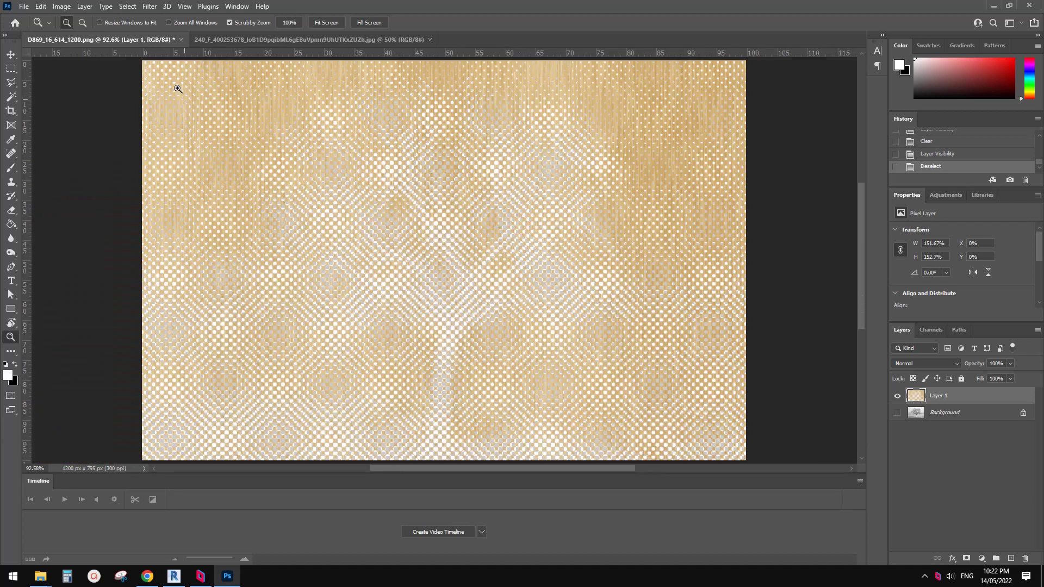
# Save a copy of the perforated brass image to the Desktop as D869_16_614_1200 copy.png with the large file size option
pyautogui.click(23, 7)
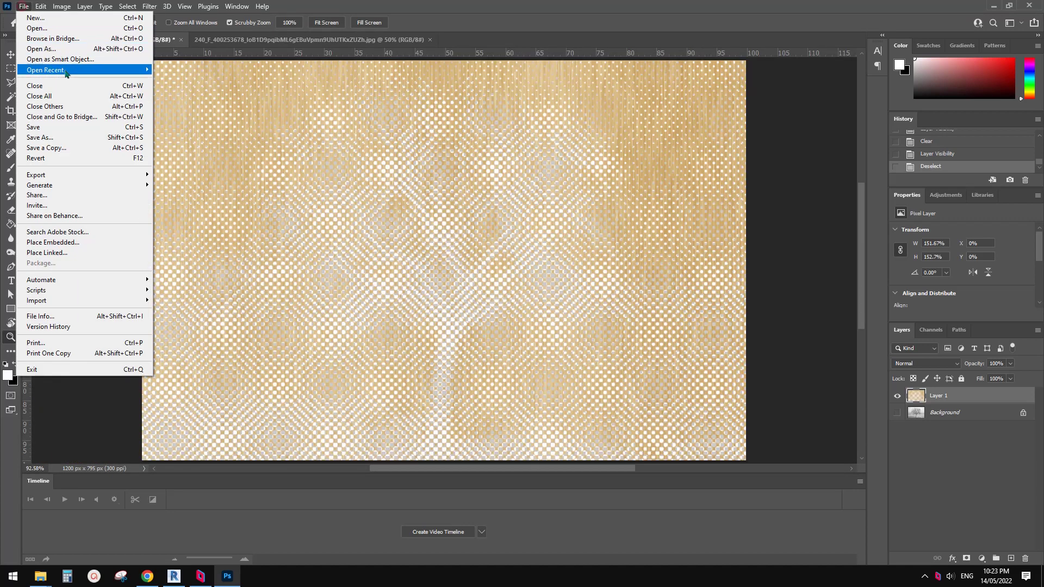
pyautogui.click(54, 147)
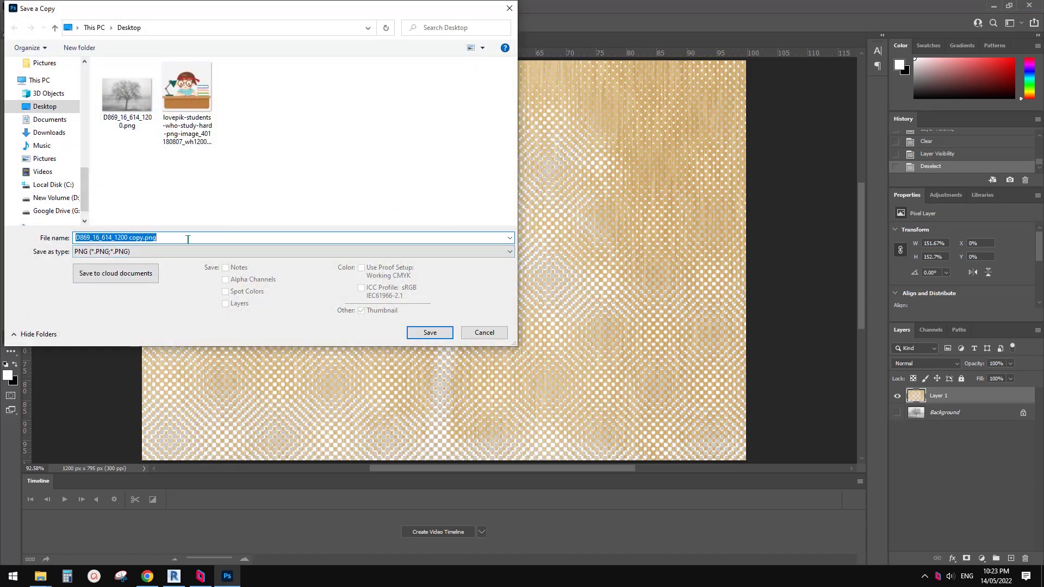
pyautogui.click(440, 336)
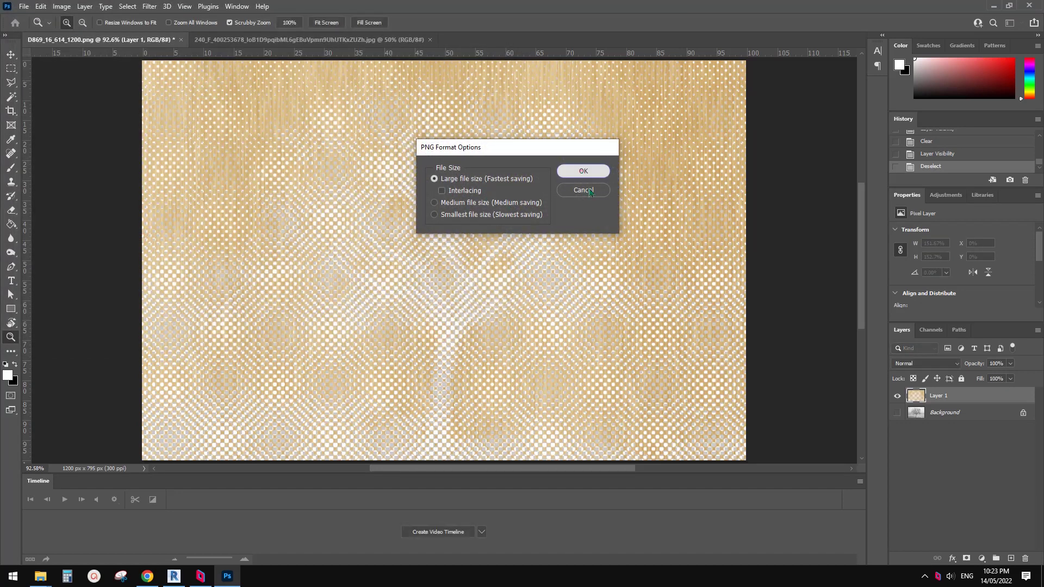
pyautogui.click(579, 166)
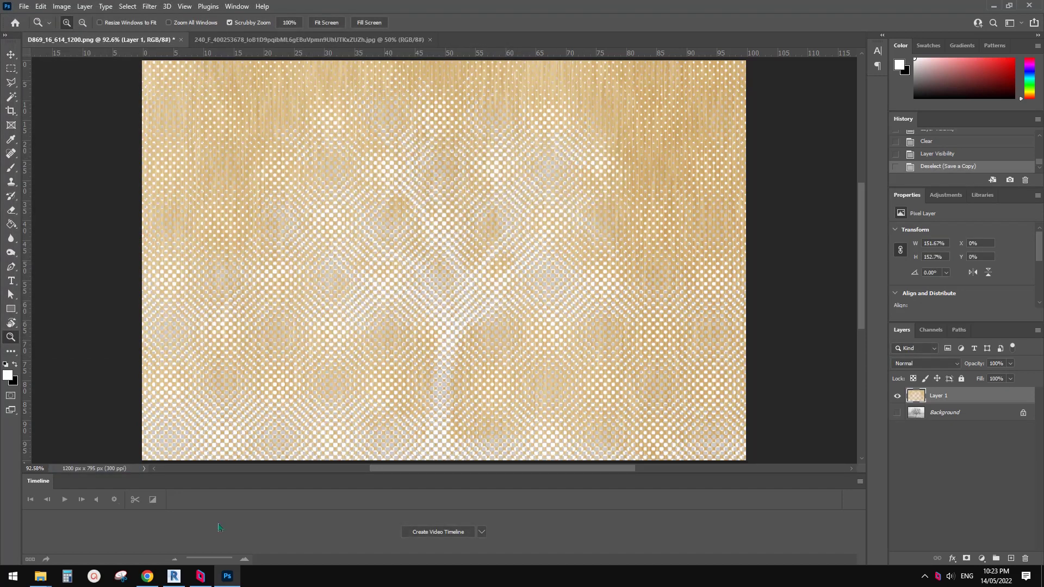
# Switch to Chrome and open Google Drive in place of the brass texture search results
pyautogui.click(148, 576)
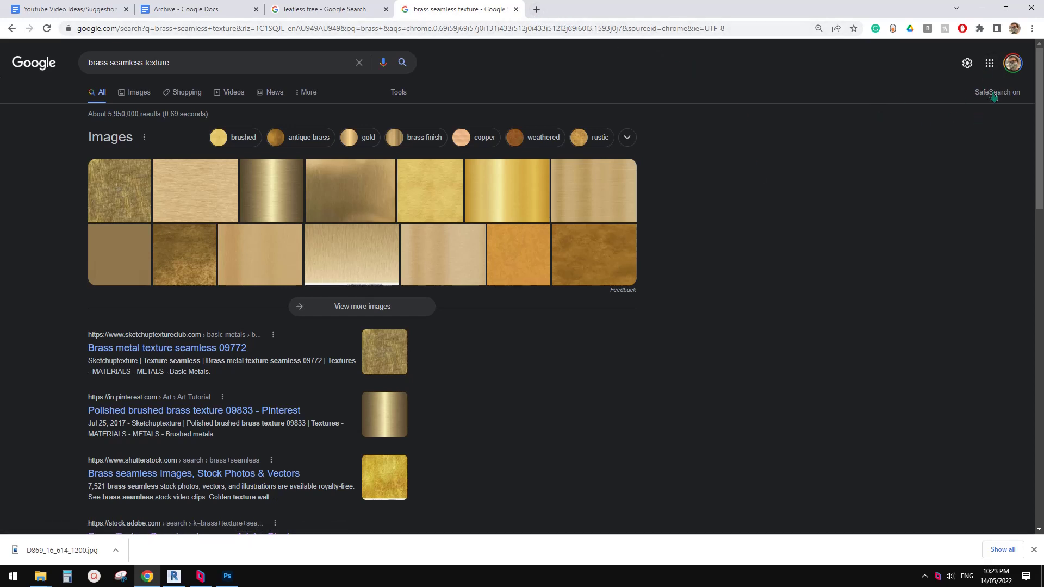
pyautogui.click(989, 62)
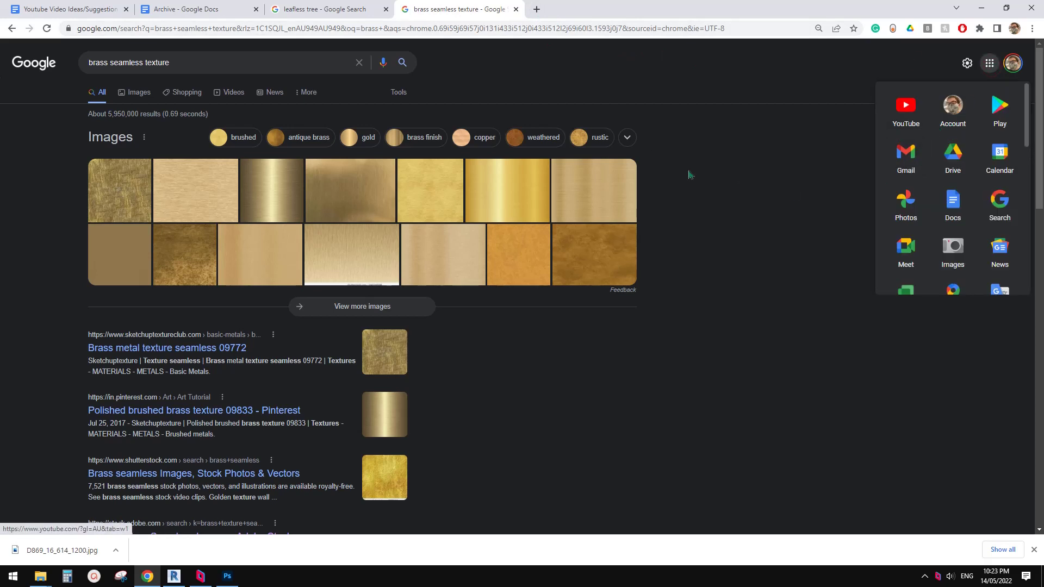
pyautogui.click(953, 161)
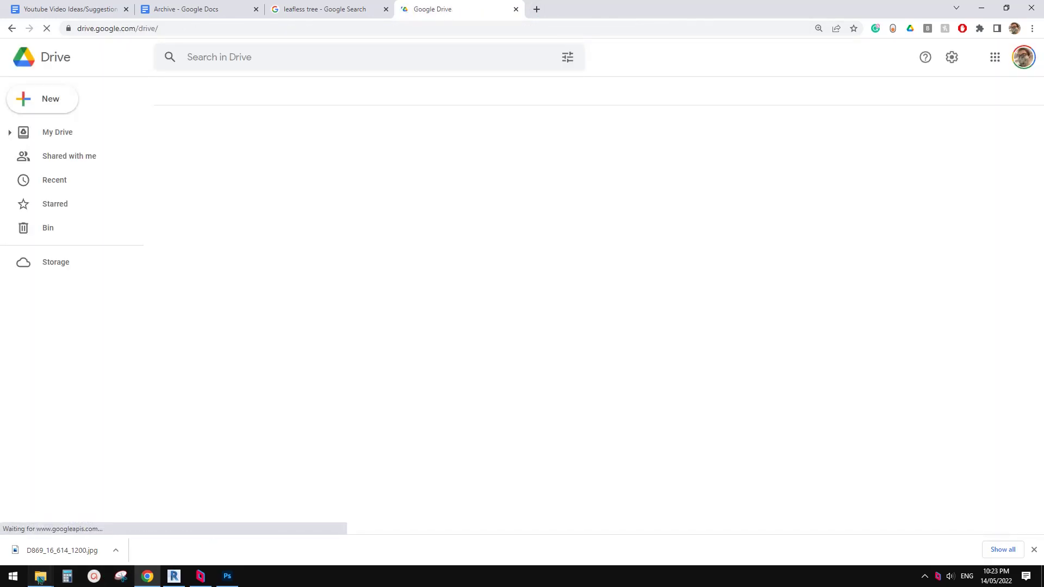
# Upload D869_16_614_1200 copy.png from the Desktop folder in File Explorer to the Bin folder in My Drive
pyautogui.moveTo(40, 575)
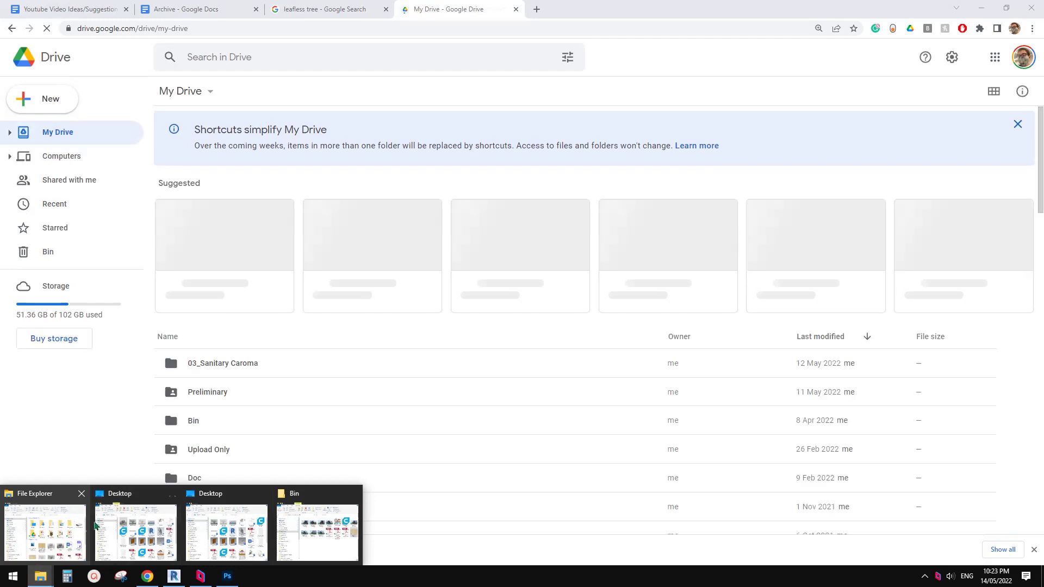
pyautogui.click(84, 523)
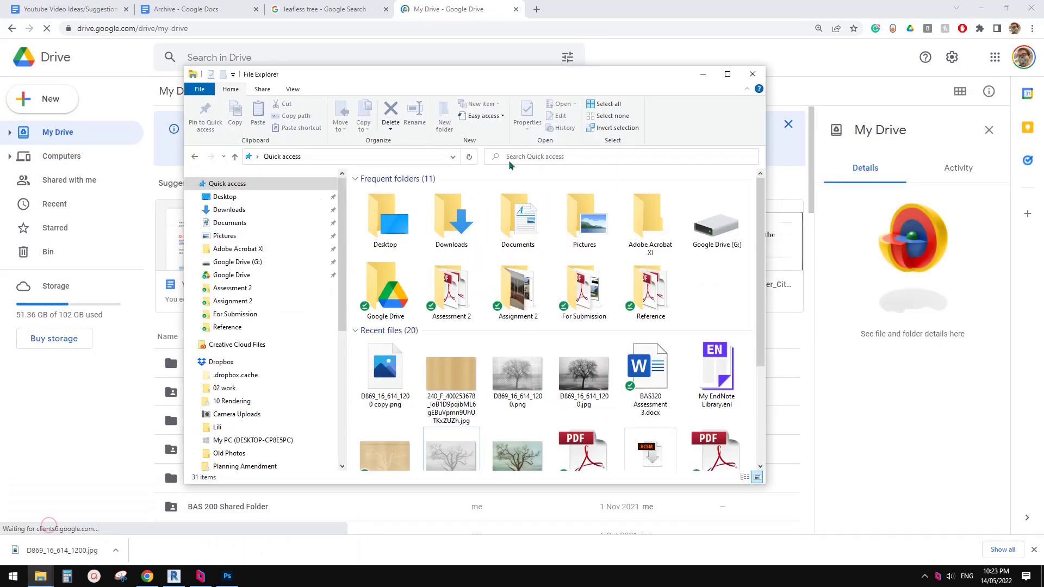
pyautogui.moveTo(536, 76); pyautogui.dragTo(629, 80)
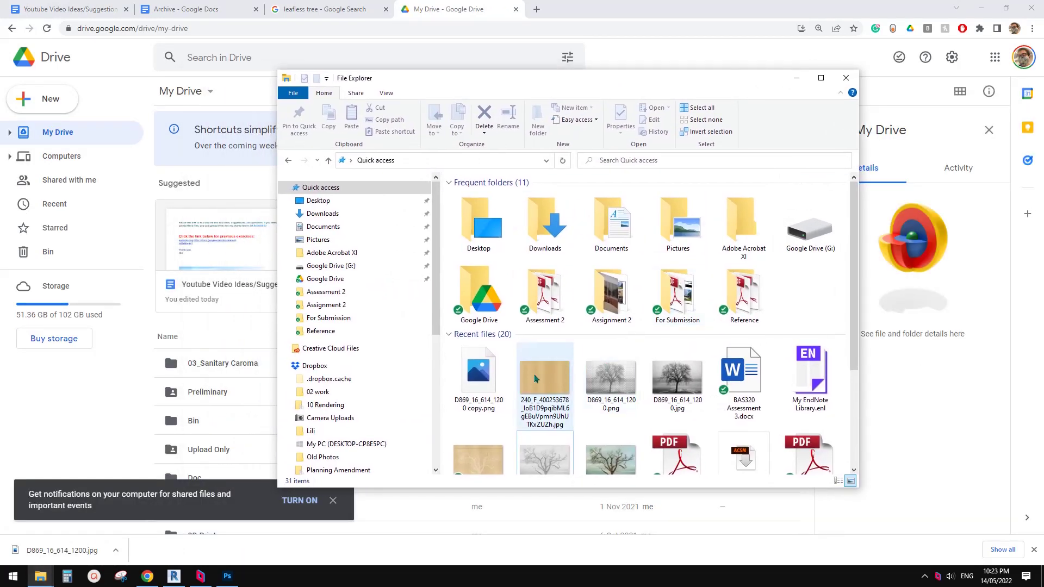
pyautogui.scroll(-5, 497, 379)
pyautogui.scroll(5, 499, 380)
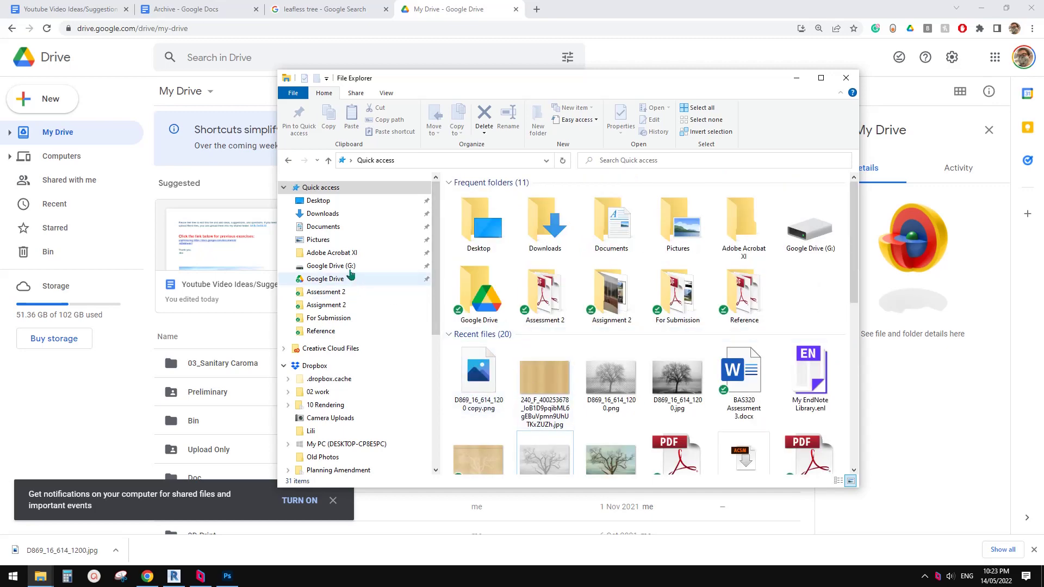
pyautogui.click(321, 200)
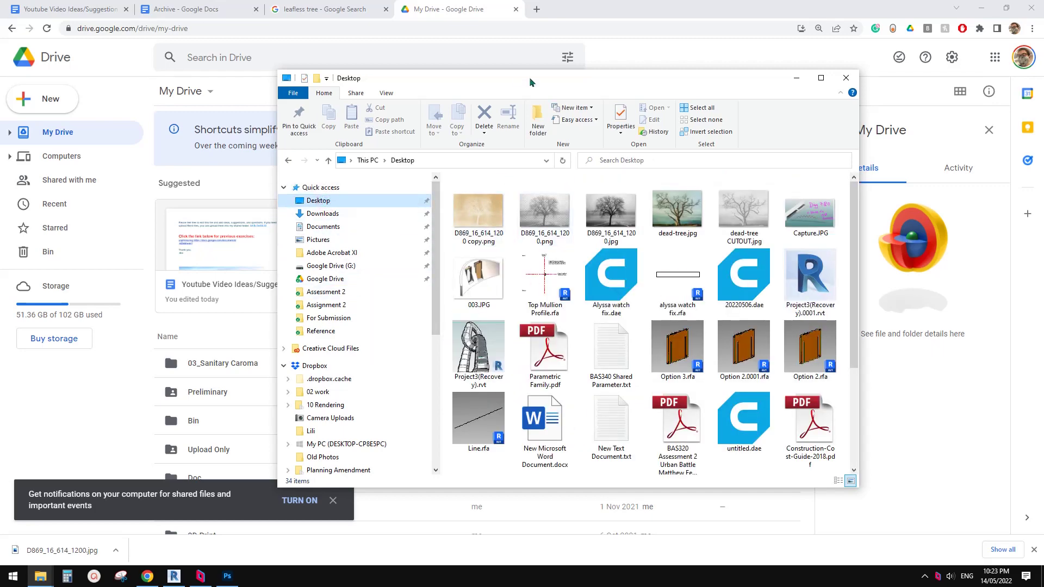
pyautogui.moveTo(529, 77); pyautogui.dragTo(639, 75)
pyautogui.click(596, 215)
pyautogui.moveTo(596, 216); pyautogui.dragTo(199, 420)
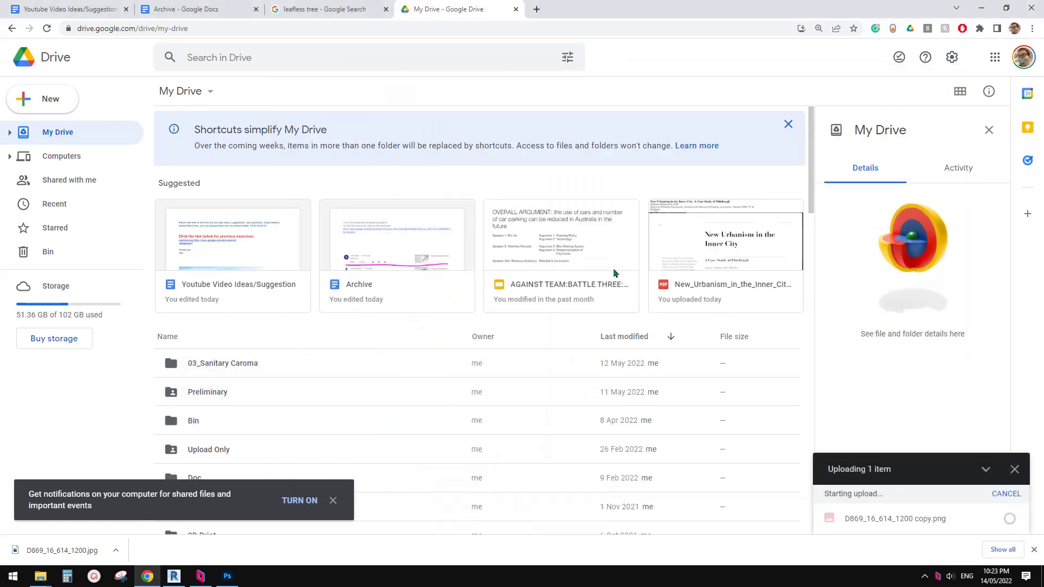
# Minimize Chrome, switch to the Parsec remote session and create a new project in Lumion
pyautogui.click(981, 8)
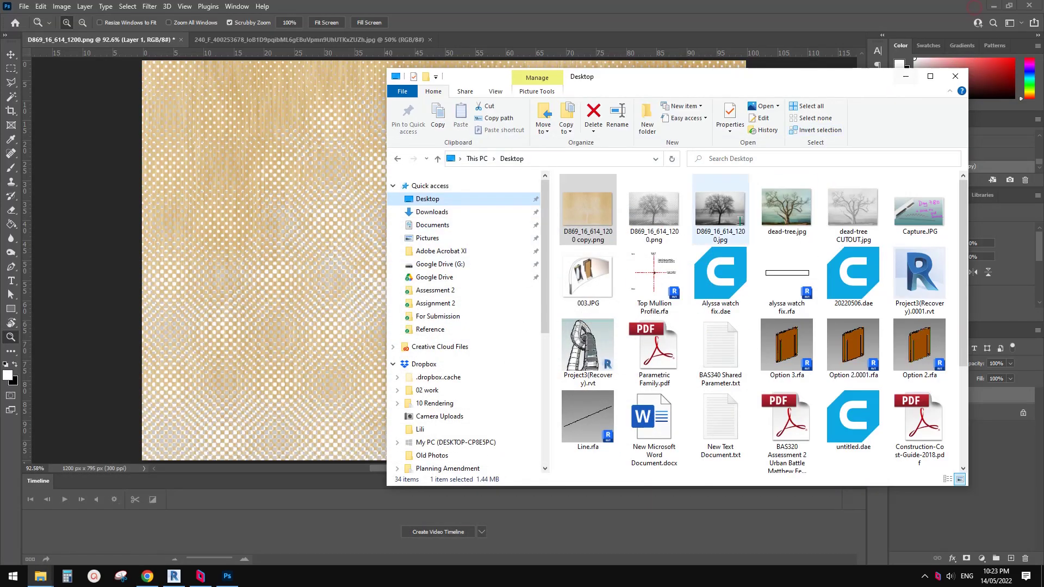
pyautogui.click(201, 576)
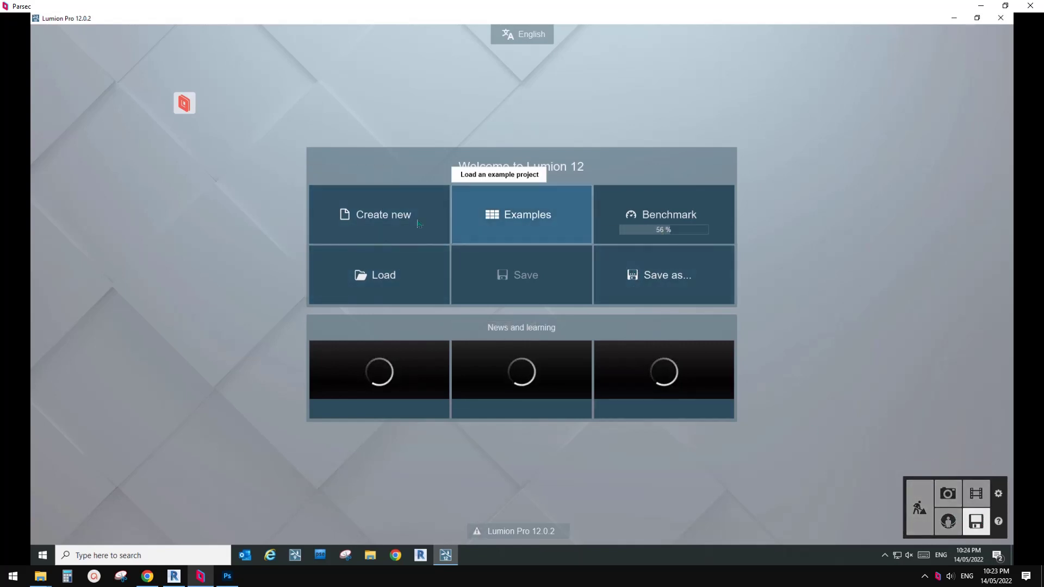
pyautogui.click(421, 241)
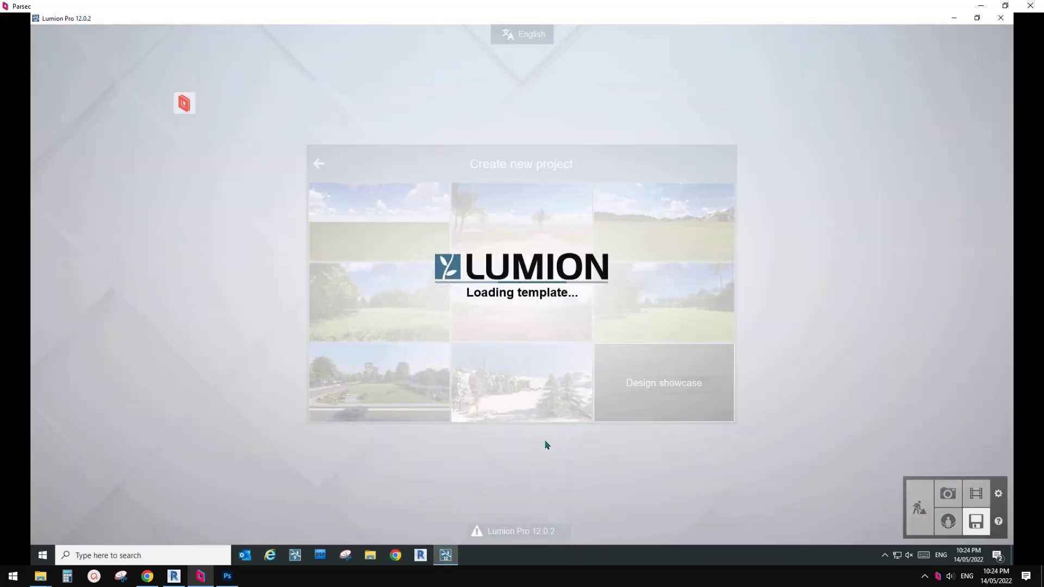
# Examine the house model from the entry steps around to the glazed facade and the interior walls behind it
pyautogui.press('w')
pyautogui.press('a')
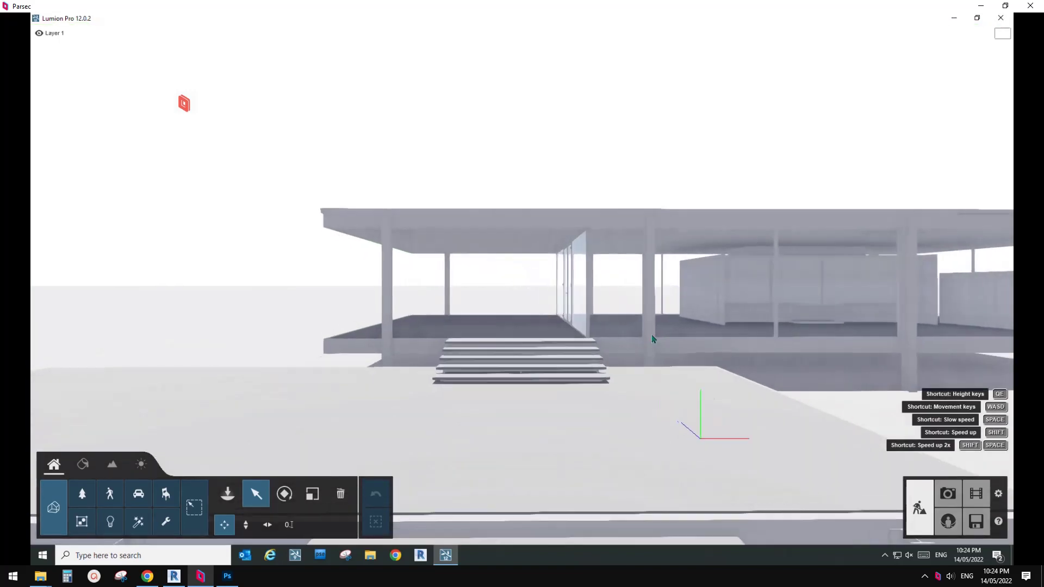
pyautogui.press('w')
pyautogui.moveTo(652, 335); pyautogui.dragTo(644, 306, button='right')
pyautogui.press('s')
pyautogui.press('d')
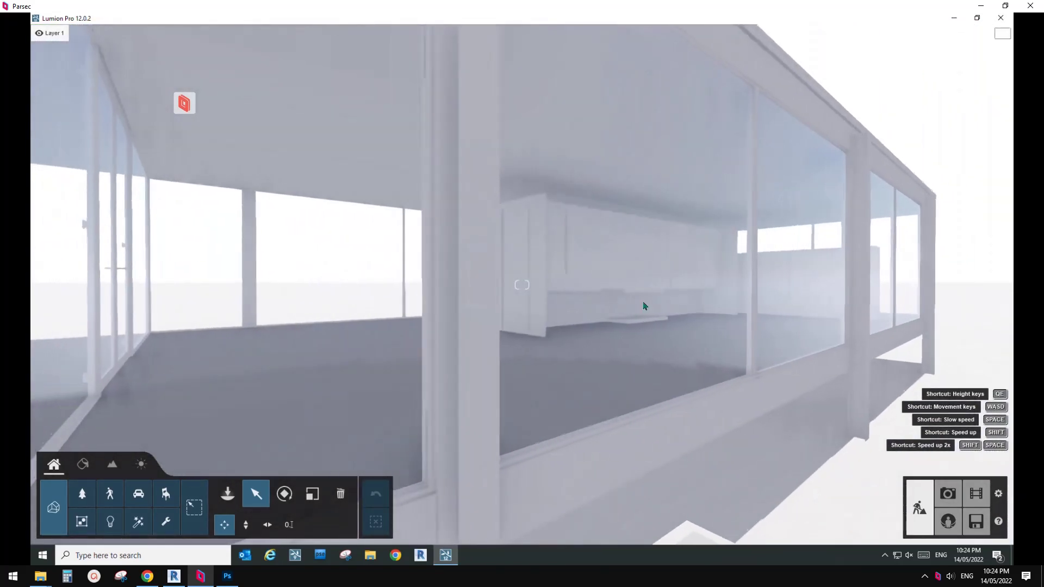
pyautogui.press('s')
pyautogui.press('w')
pyautogui.moveTo(645, 245); pyautogui.dragTo(540, 296, button='right')
pyautogui.press('s')
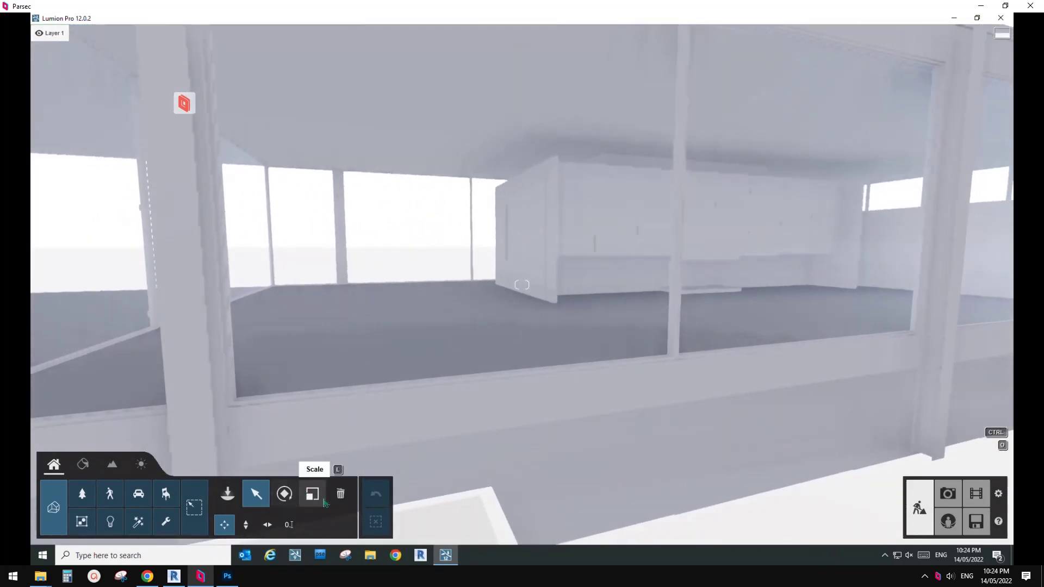
# Download D869_16_614_1200 copy.png from the Bin folder of Google Drive in the remote computer's Chrome, and return to Lumion
pyautogui.click(395, 553)
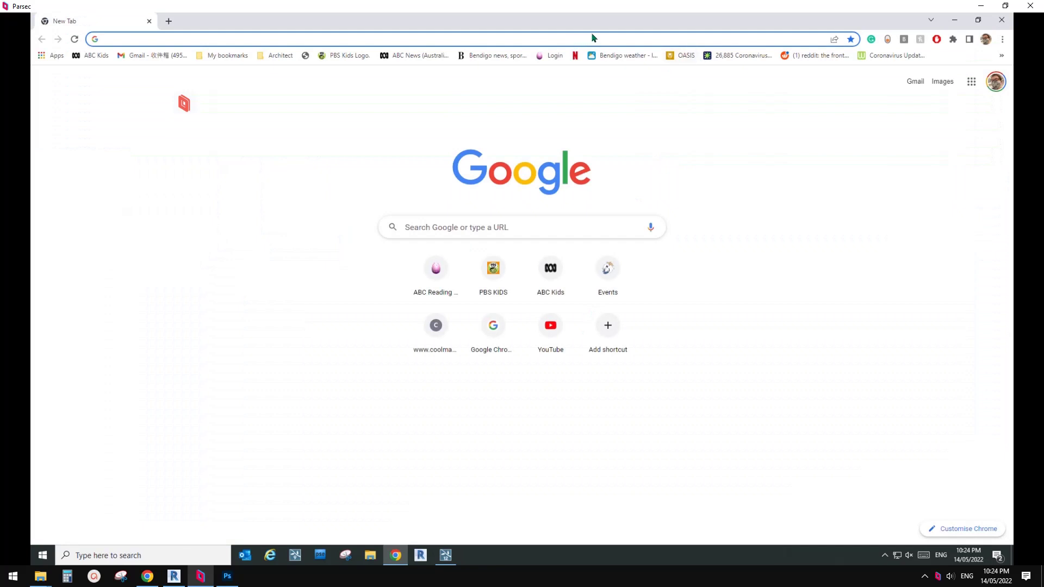
pyautogui.click(972, 82)
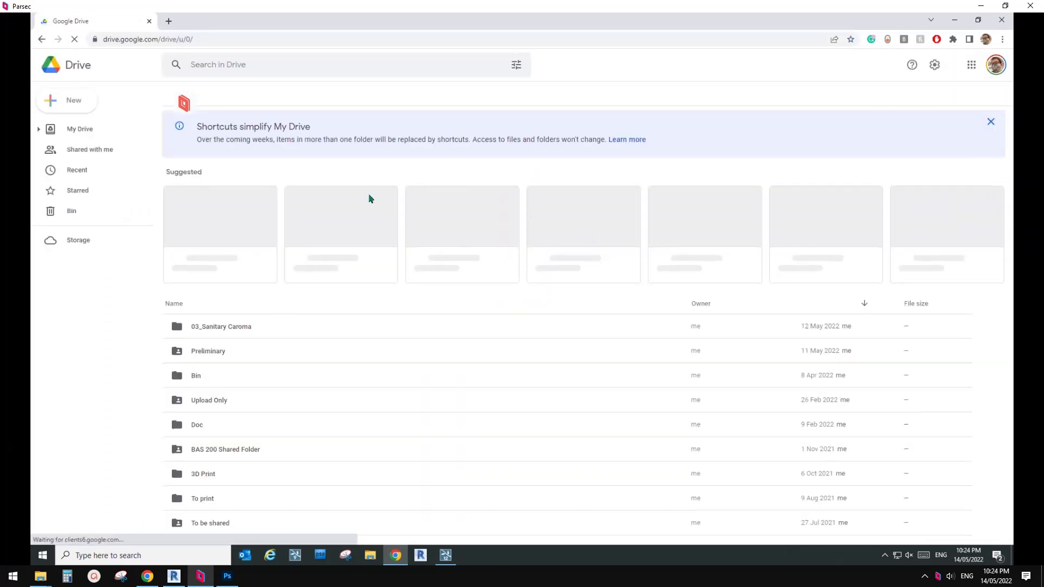
pyautogui.doubleClick(196, 375)
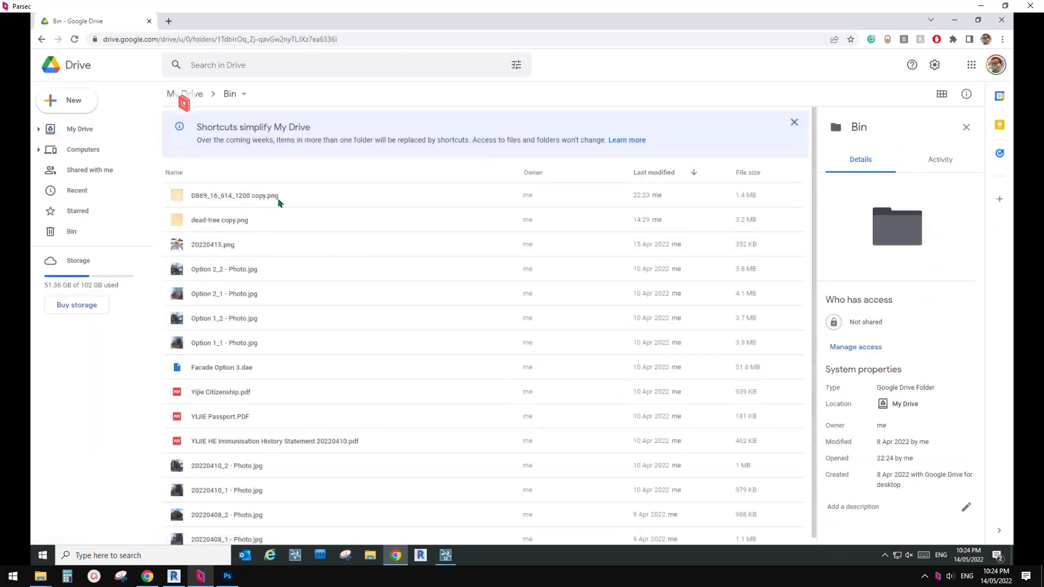
pyautogui.click(259, 198)
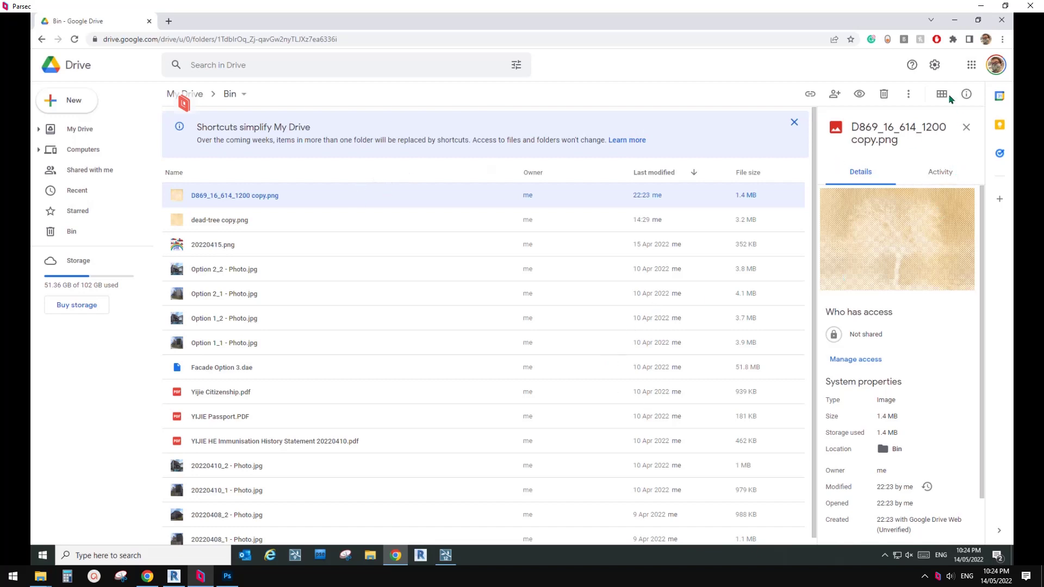
pyautogui.rightClick(348, 200)
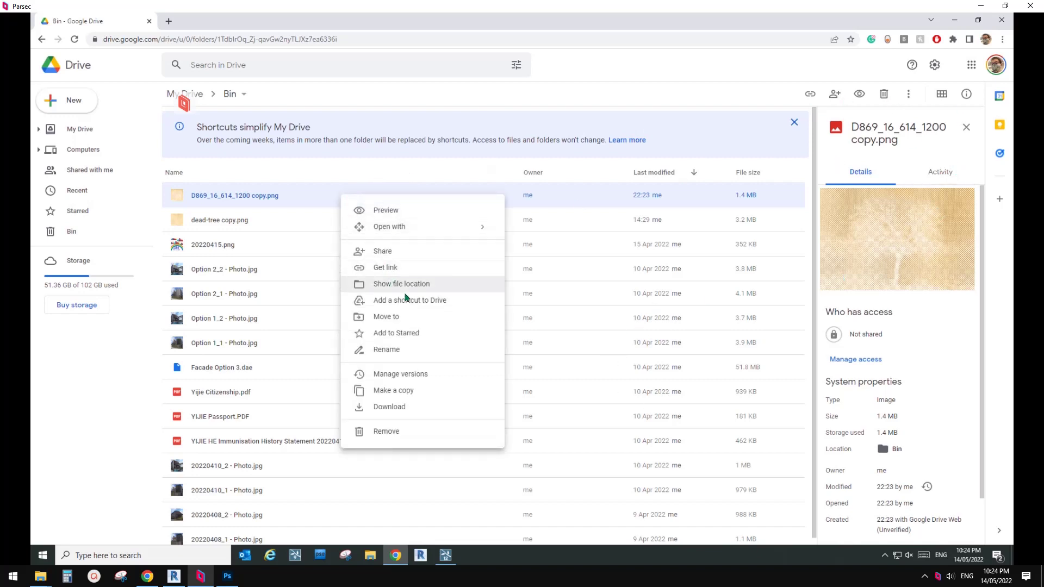
pyautogui.click(416, 405)
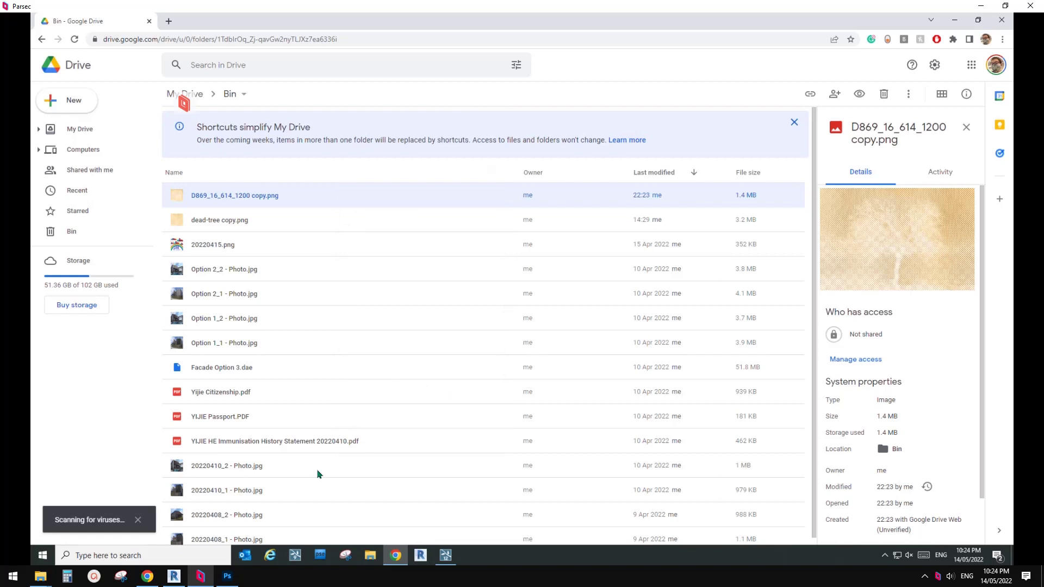
pyautogui.click(954, 19)
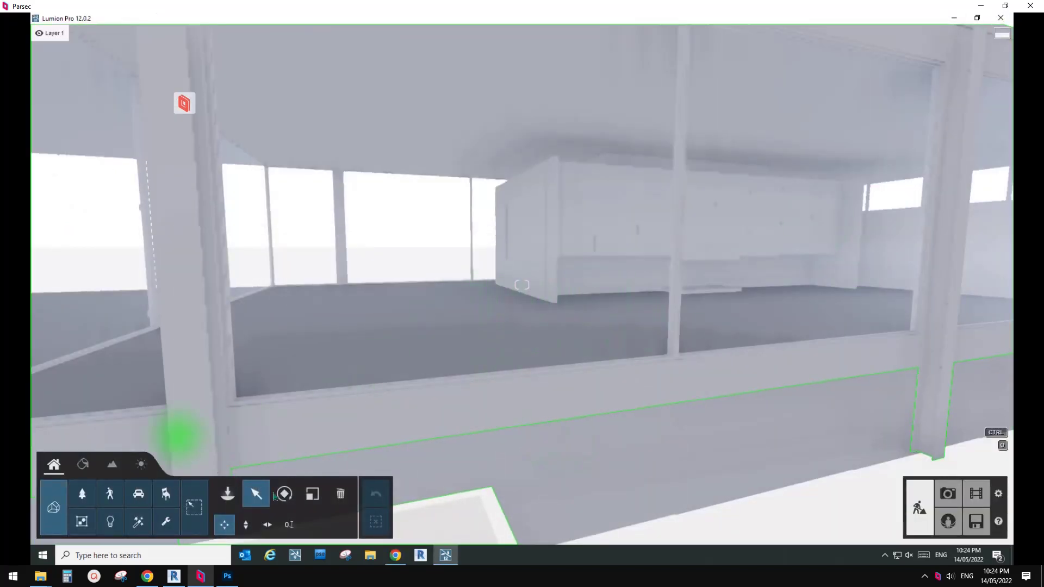
# Select the Glass_Exterior surface in the material editor and replace its glass material with the Standard material
pyautogui.click(82, 465)
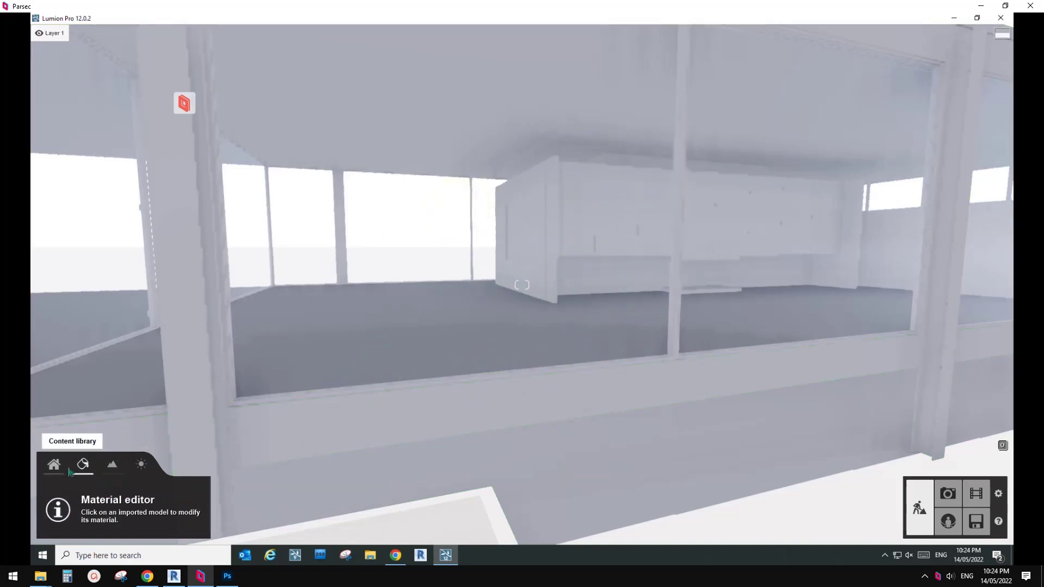
pyautogui.click(442, 243)
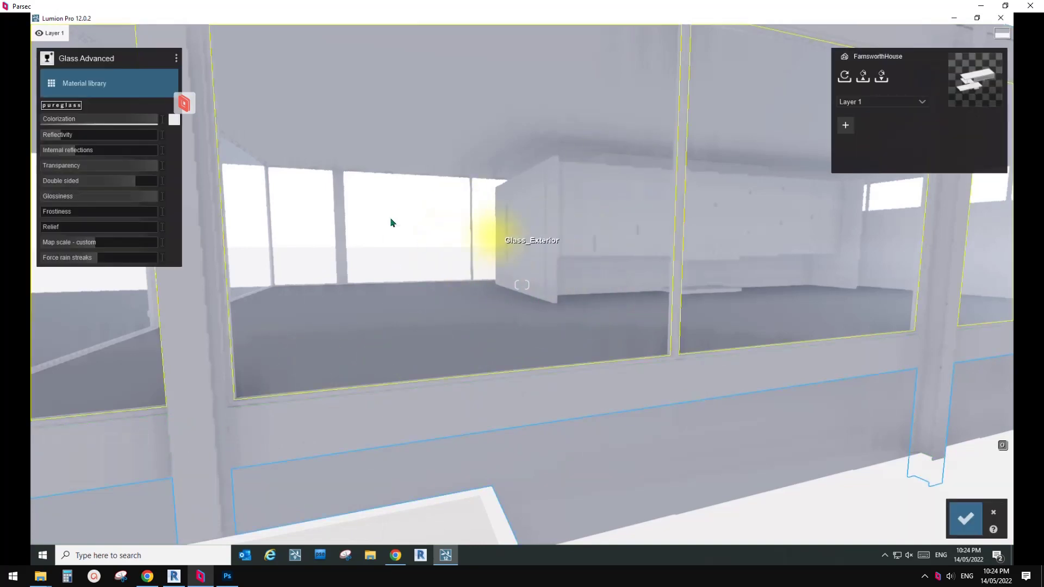
pyautogui.click(55, 89)
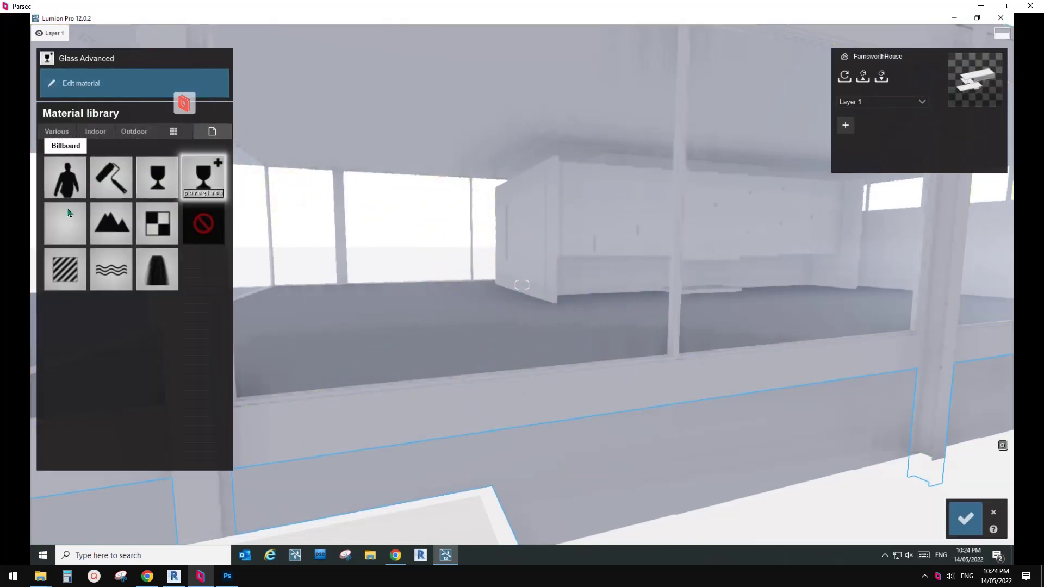
pyautogui.click(62, 279)
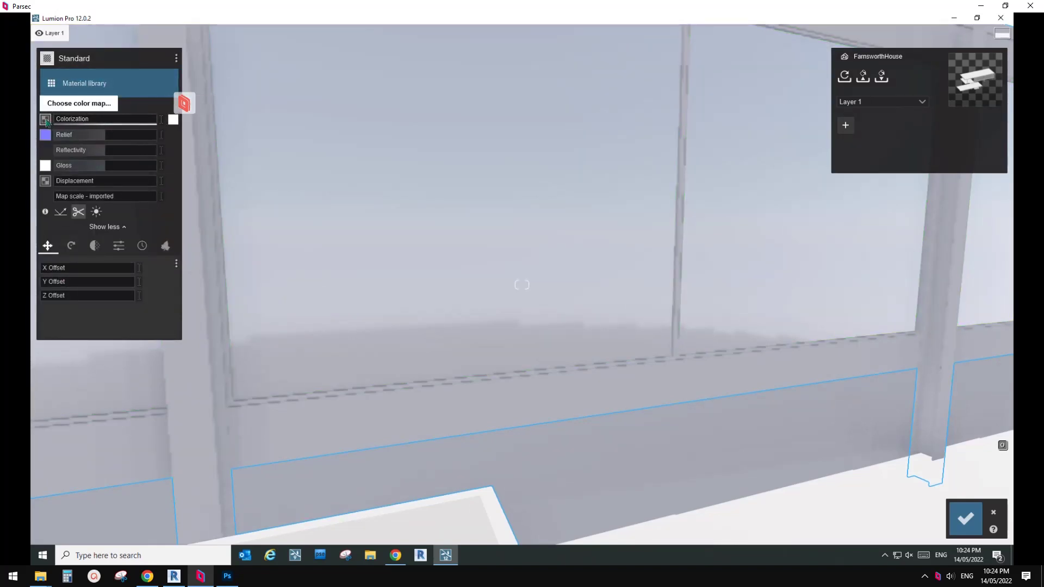
# Load dead-tree copy.png as the color map of the Glass_Exterior material
pyautogui.moveTo(45, 120)
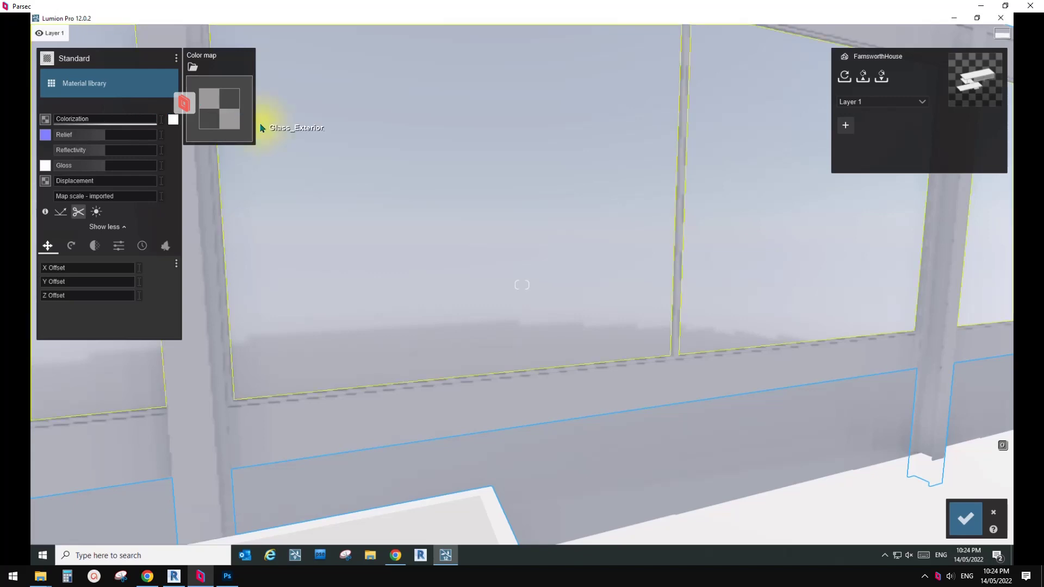
pyautogui.click(229, 102)
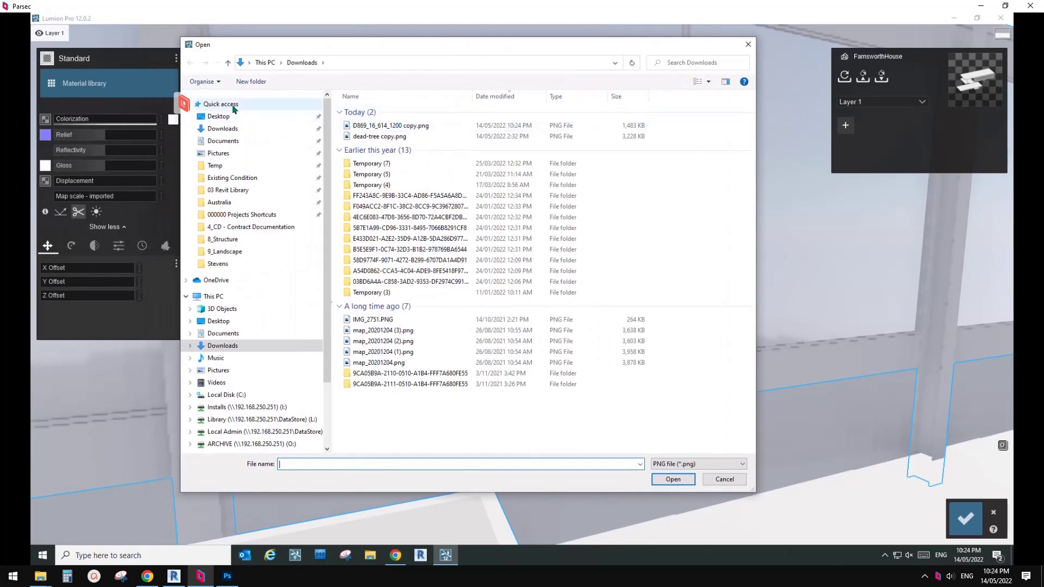
pyautogui.click(233, 108)
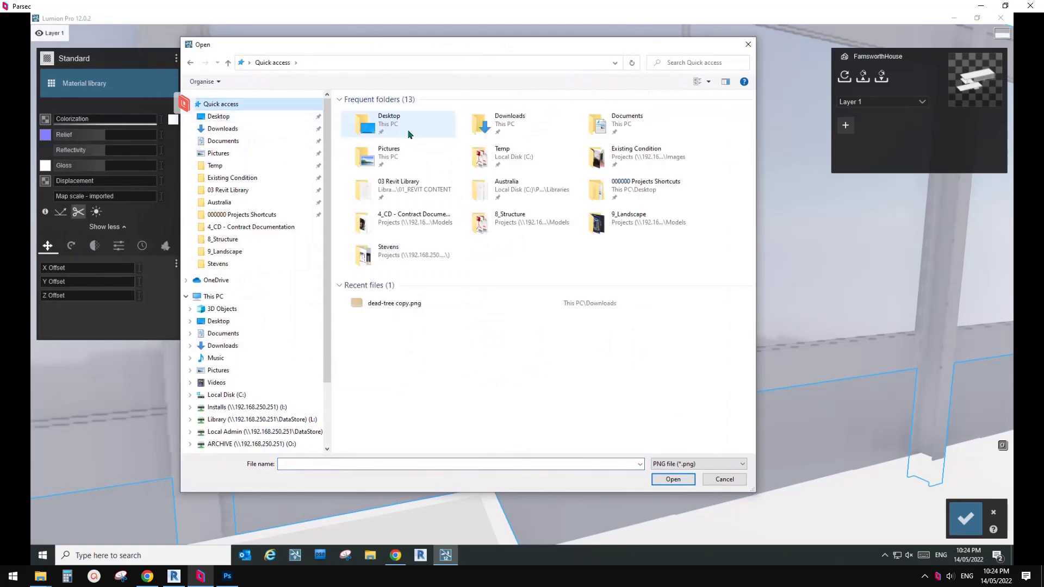
pyautogui.click(408, 305)
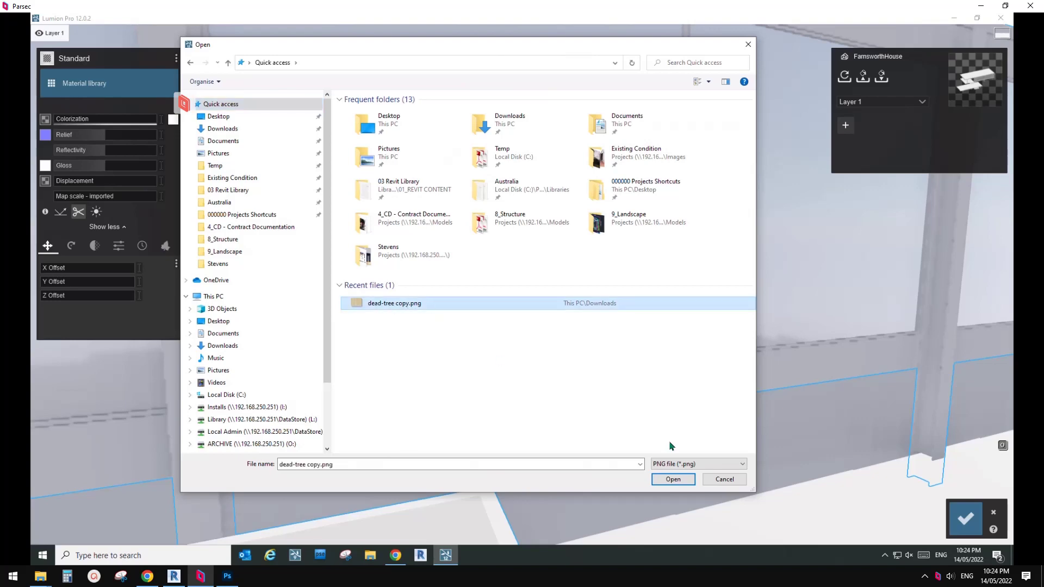
pyautogui.click(674, 481)
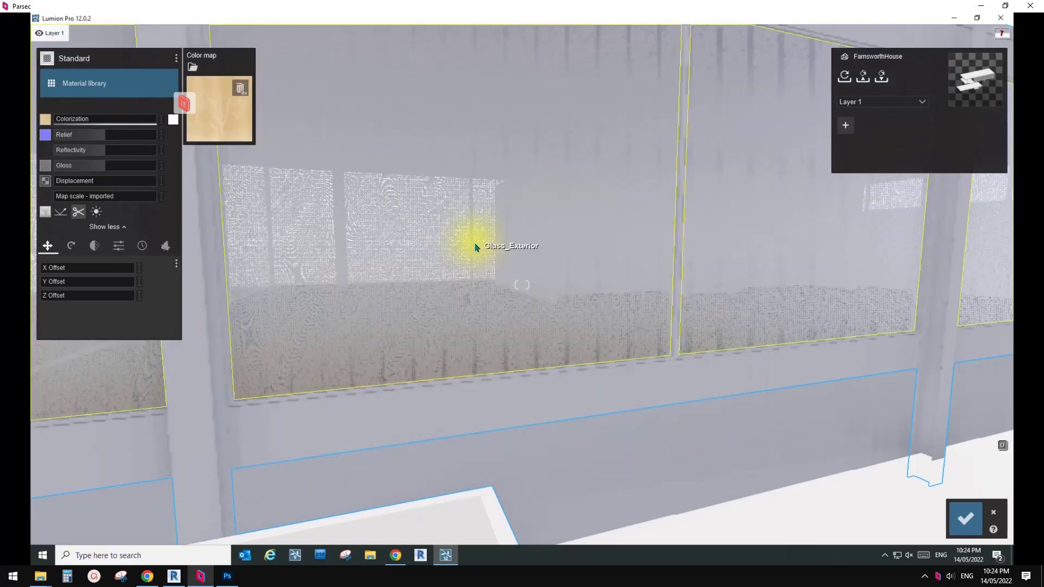
# Try custom map scales of 3.6 and 2.6 for the perforated texture on the glazing
pyautogui.moveTo(629, 290); pyautogui.dragTo(556, 272, button='right')
pyautogui.press('w')
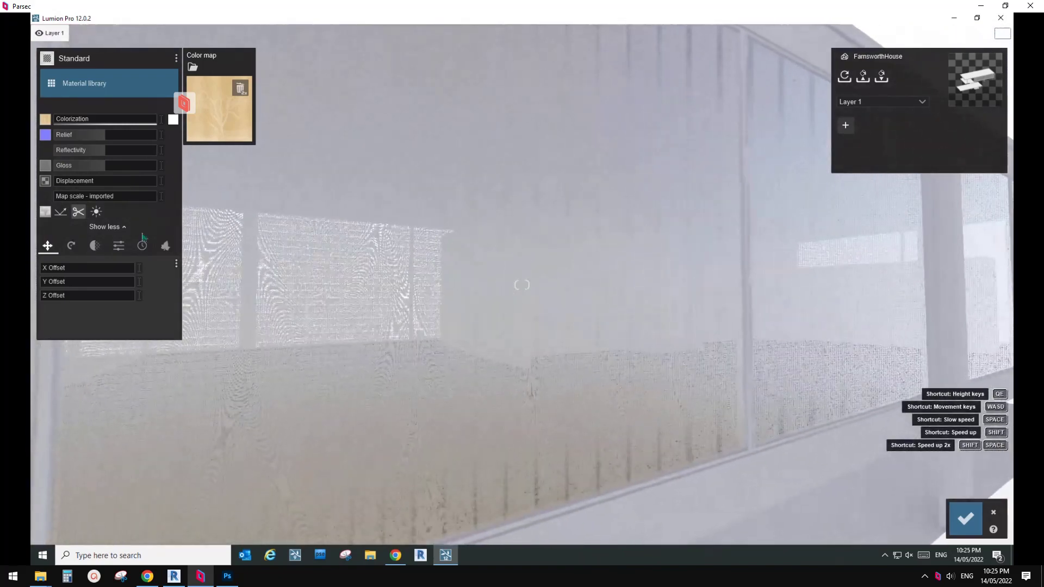
pyautogui.click(82, 201)
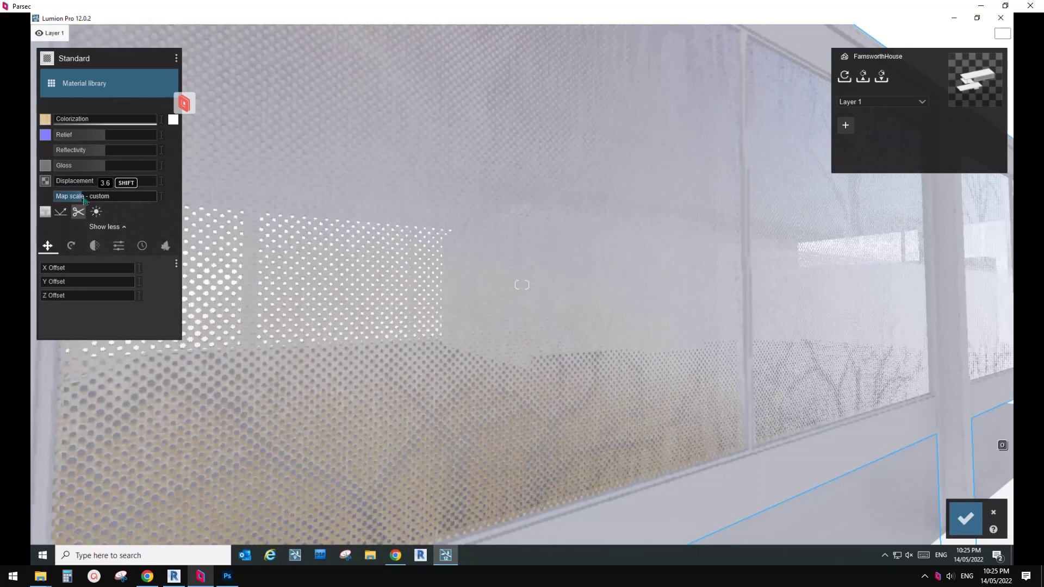
pyautogui.press('s')
pyautogui.press('w')
pyautogui.press('a')
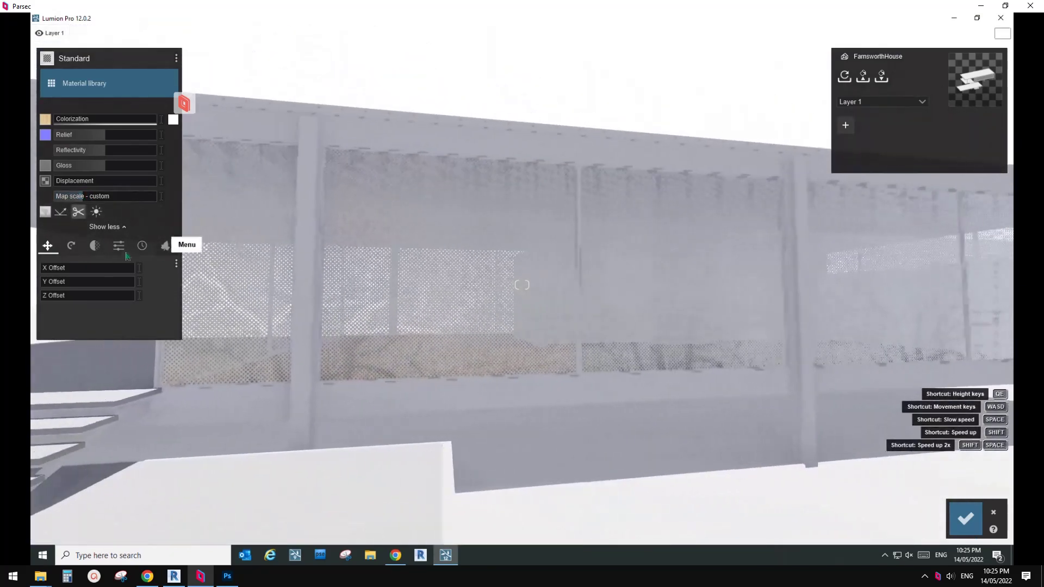
pyautogui.moveTo(82, 199); pyautogui.dragTo(81, 200)
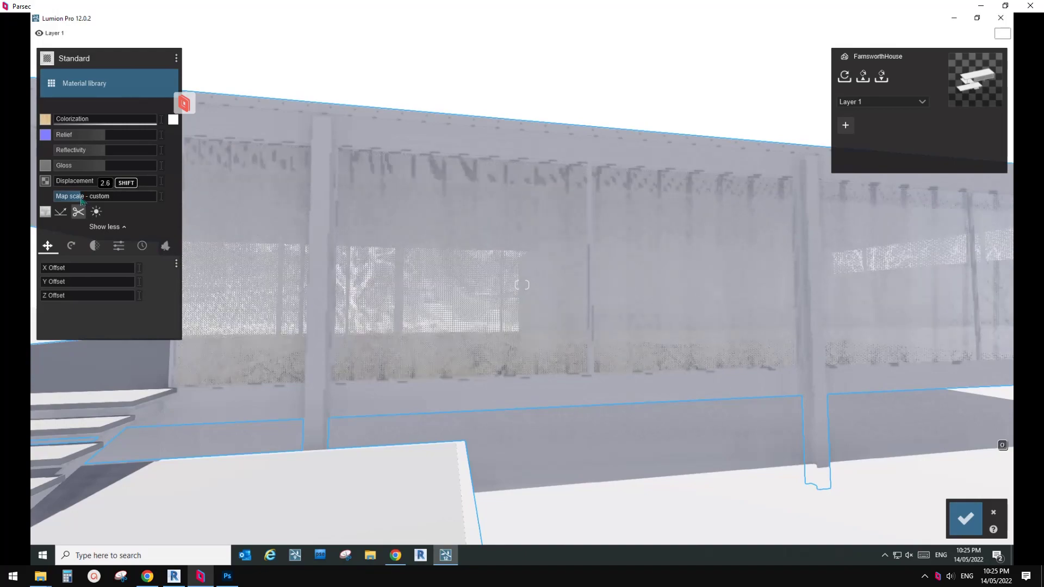
# Examine the perforated pattern along the facade from the entry steps and the house interior
pyautogui.press('a')
pyautogui.moveTo(566, 312); pyautogui.dragTo(581, 310, button='right')
pyautogui.press('w')
pyautogui.press('s')
pyautogui.press('s')
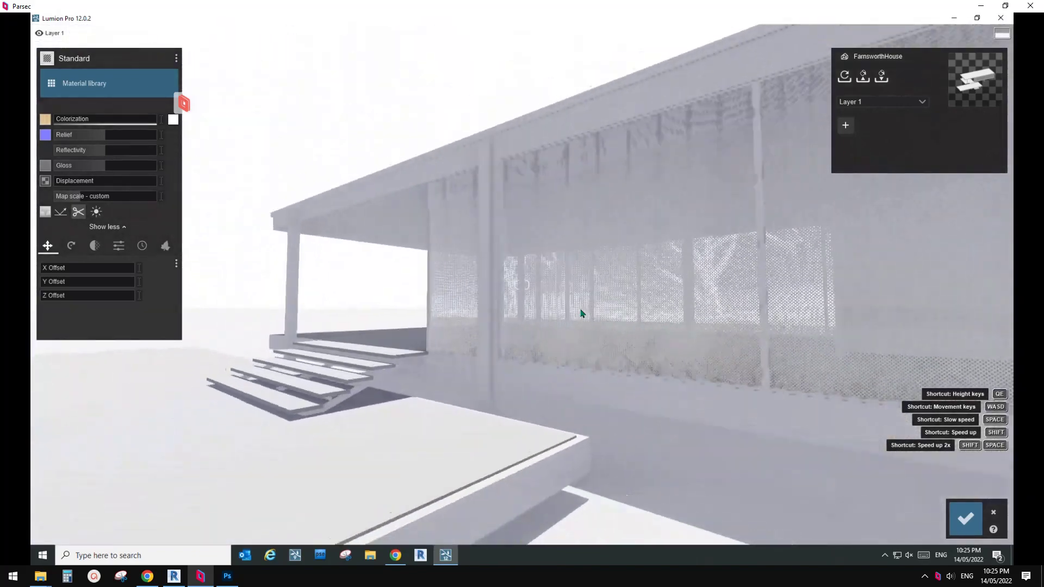
pyautogui.press('w')
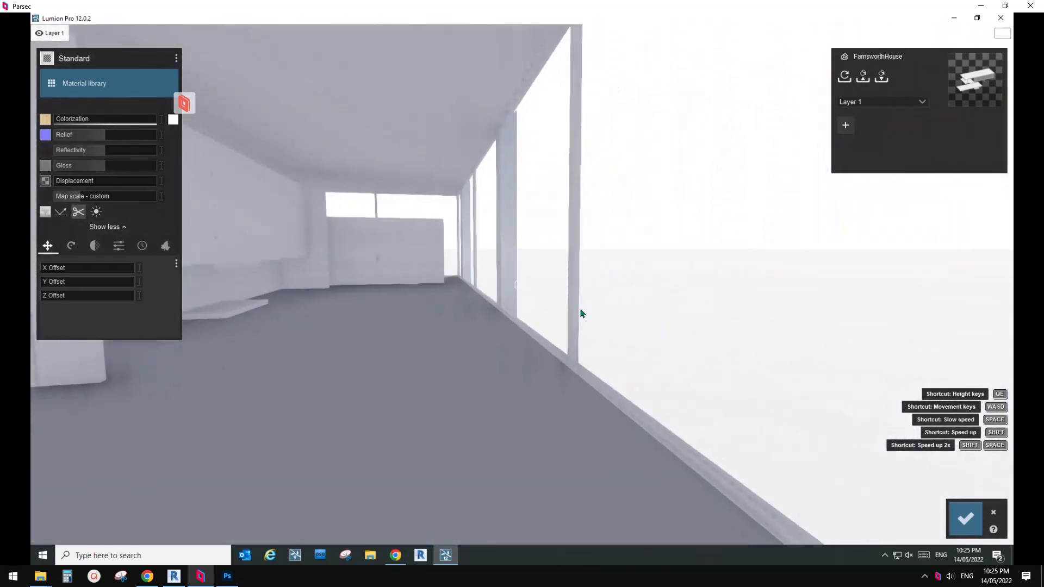
pyautogui.press('d')
pyautogui.press('a')
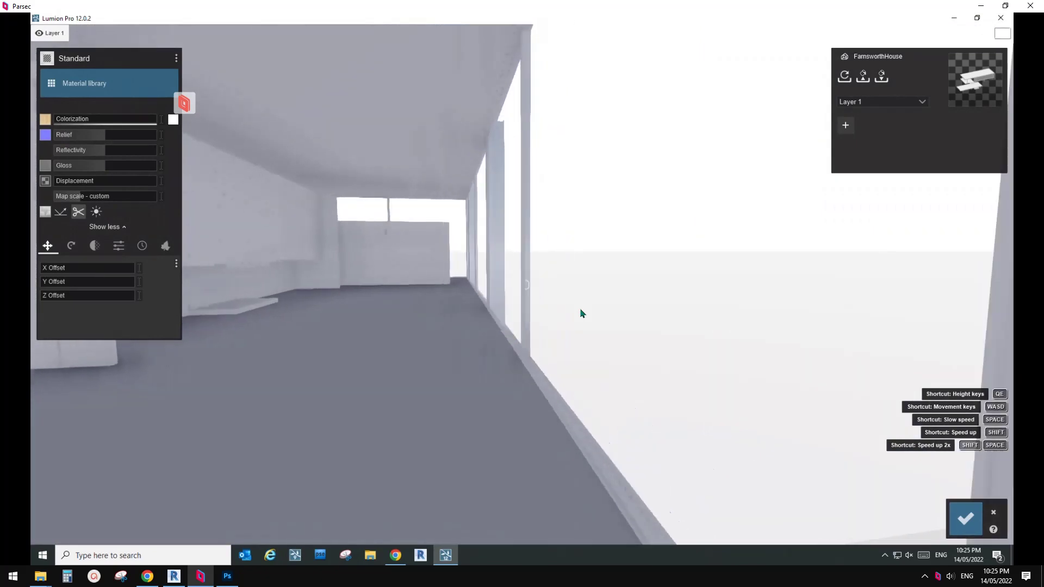
pyautogui.press('d')
# Enlarge the map scale of the glazing texture and set its X offset to 0.2 and Y offset to 0.4
pyautogui.click(422, 282)
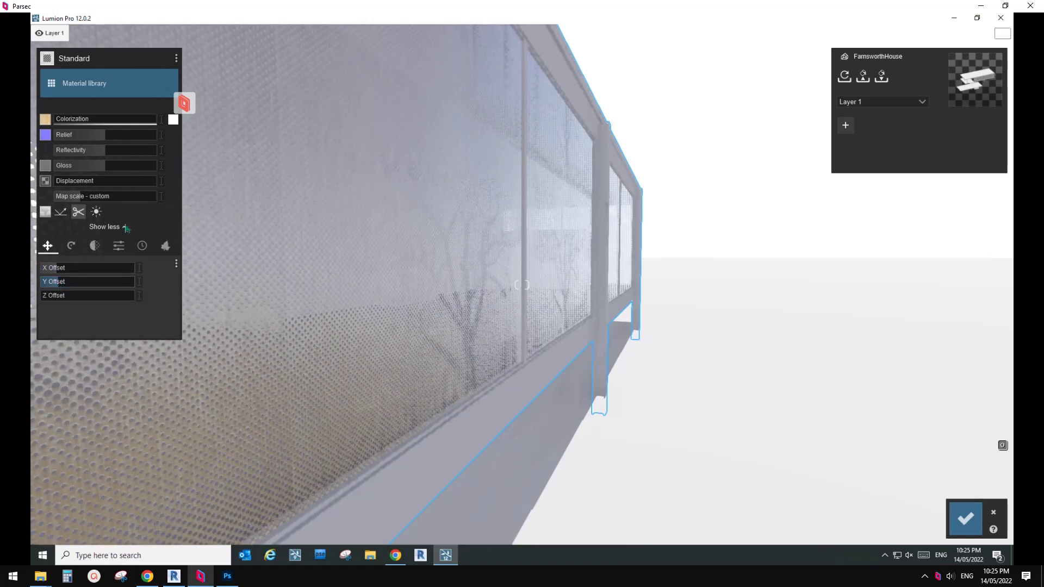
pyautogui.moveTo(84, 200); pyautogui.dragTo(82, 200)
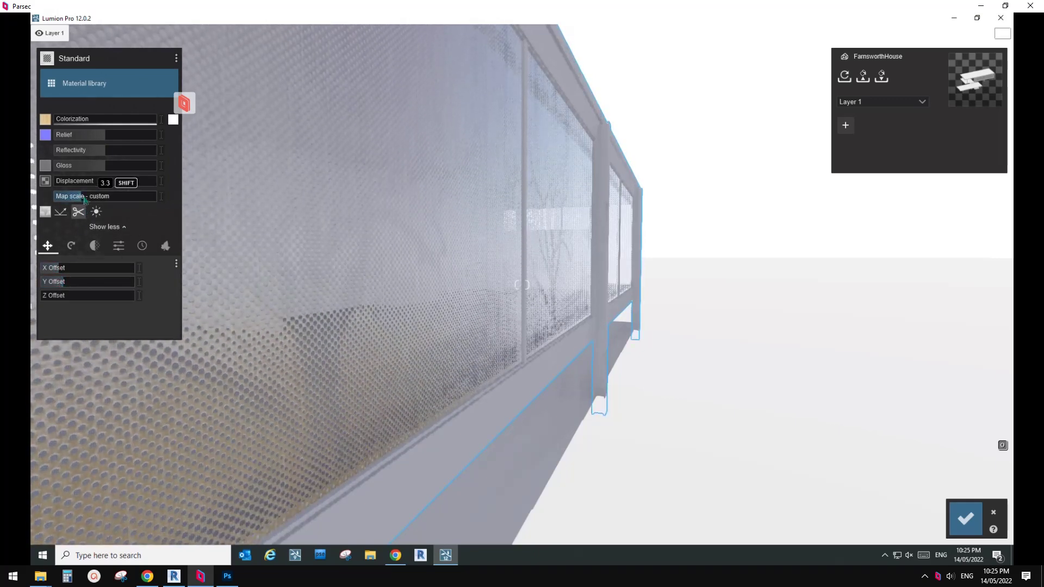
pyautogui.moveTo(84, 200); pyautogui.dragTo(84, 199)
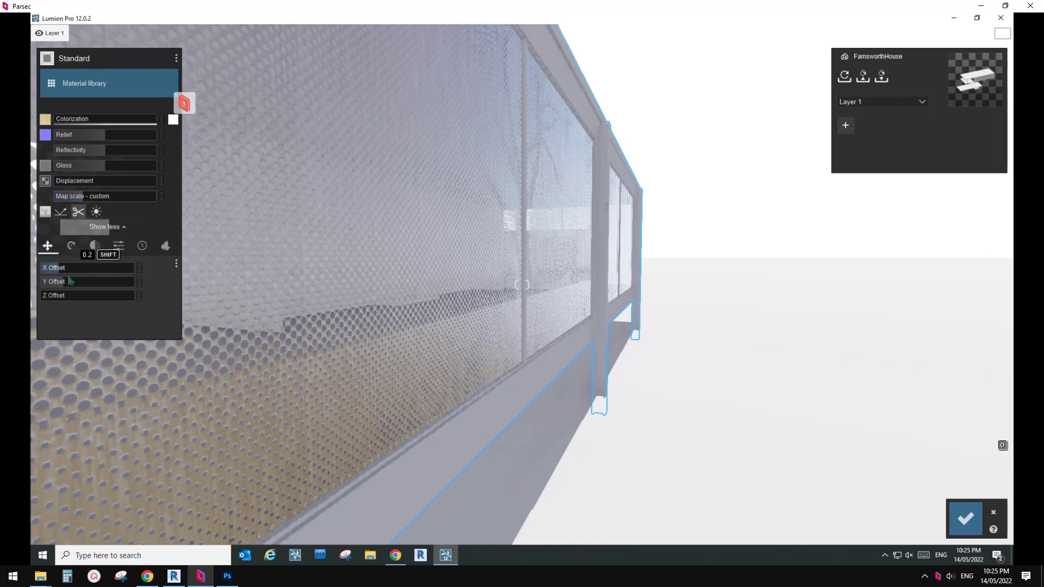
pyautogui.moveTo(70, 281); pyautogui.dragTo(76, 287)
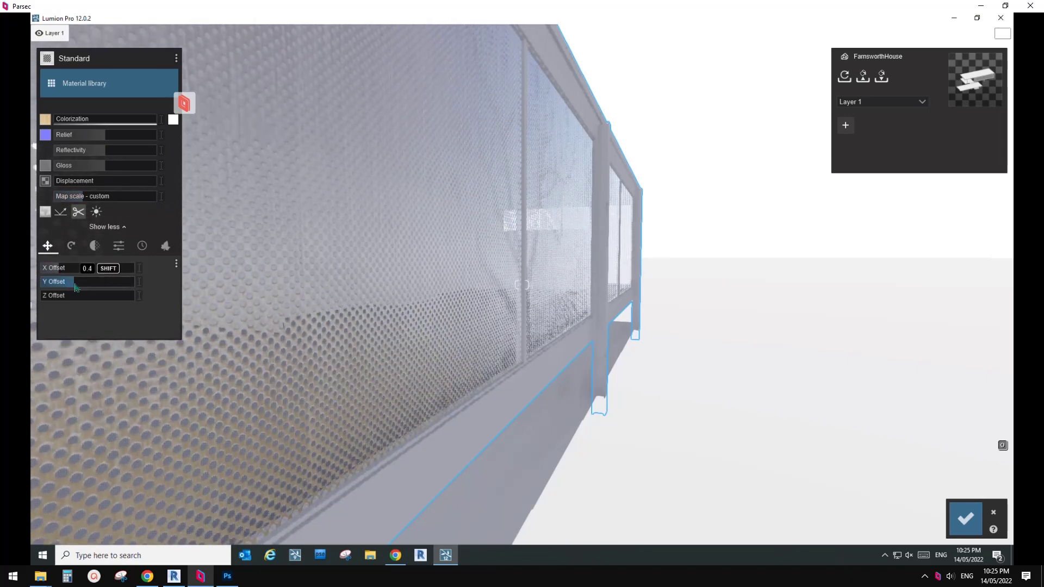
# Inspect the perforations on the glazing up close and save the material changes
pyautogui.press('w')
pyautogui.moveTo(450, 240); pyautogui.dragTo(507, 238, button='right')
pyautogui.press('s')
pyautogui.press('w')
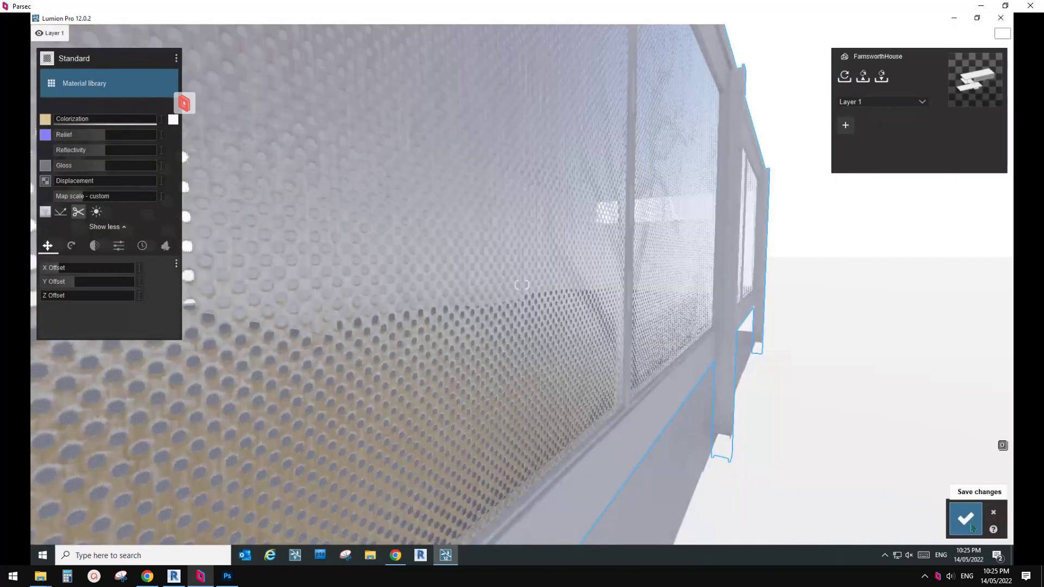
pyautogui.click(966, 519)
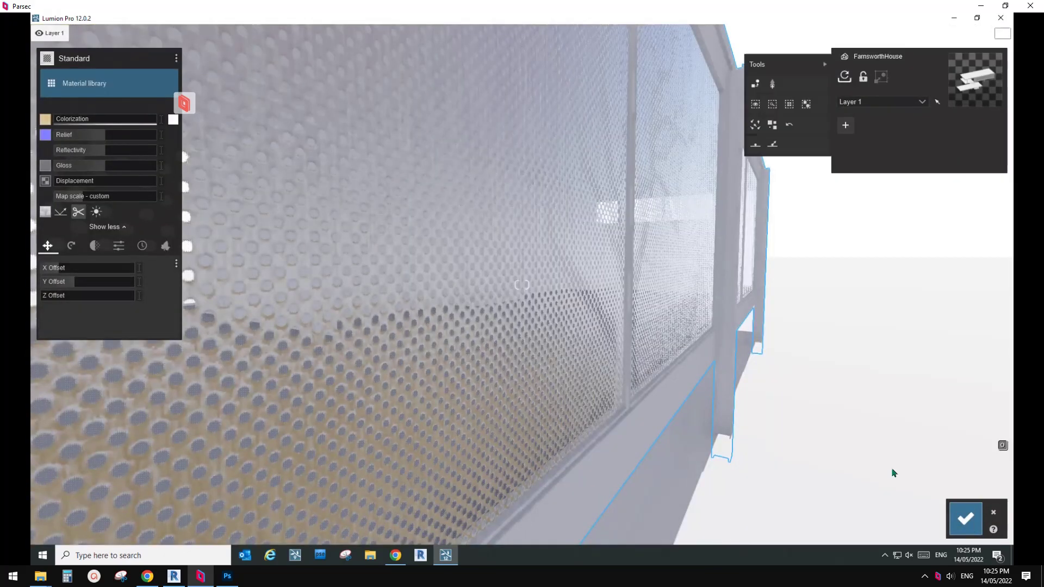
pyautogui.scroll(2, 685, 307)
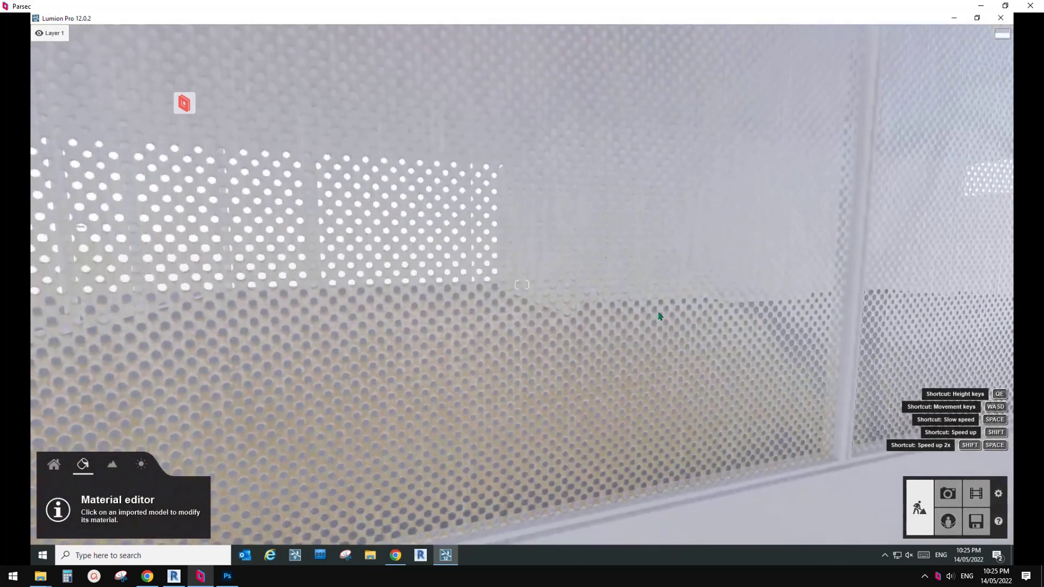
# Reopen the Glass_Exterior material and check its texture clipping option against the holes in the panels
pyautogui.click(454, 275)
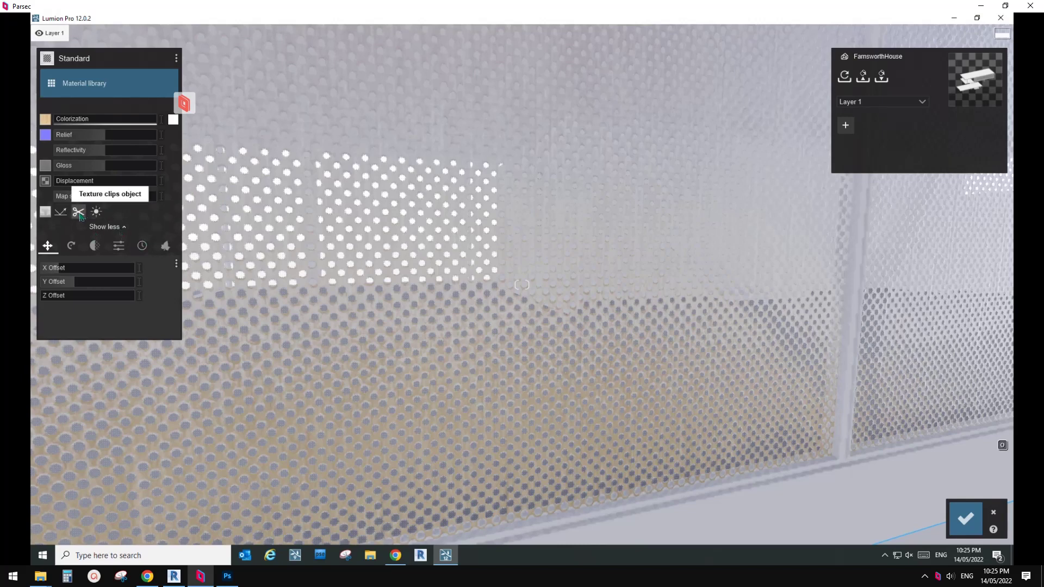
pyautogui.click(79, 213)
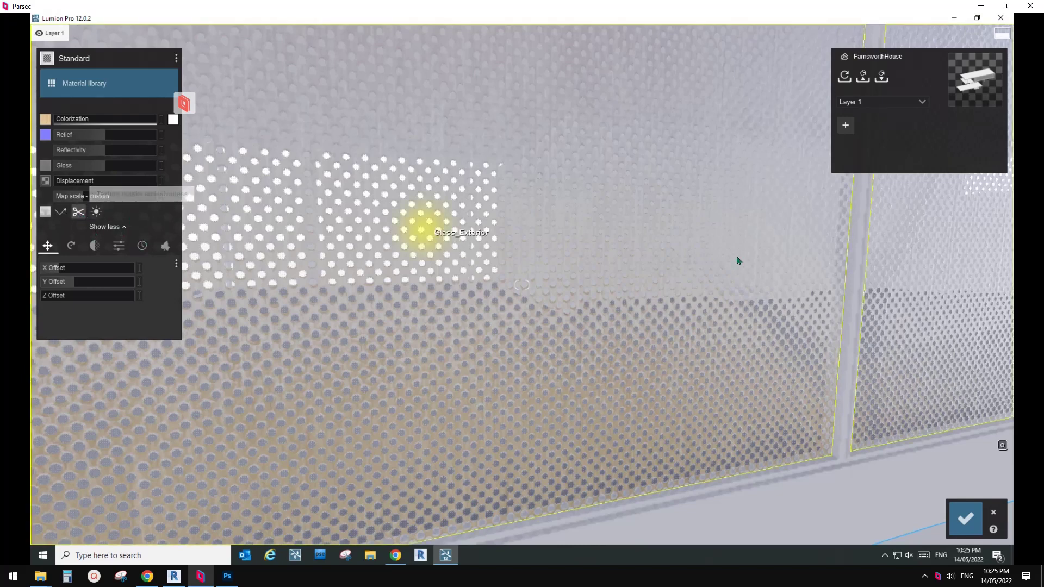
pyautogui.press('s')
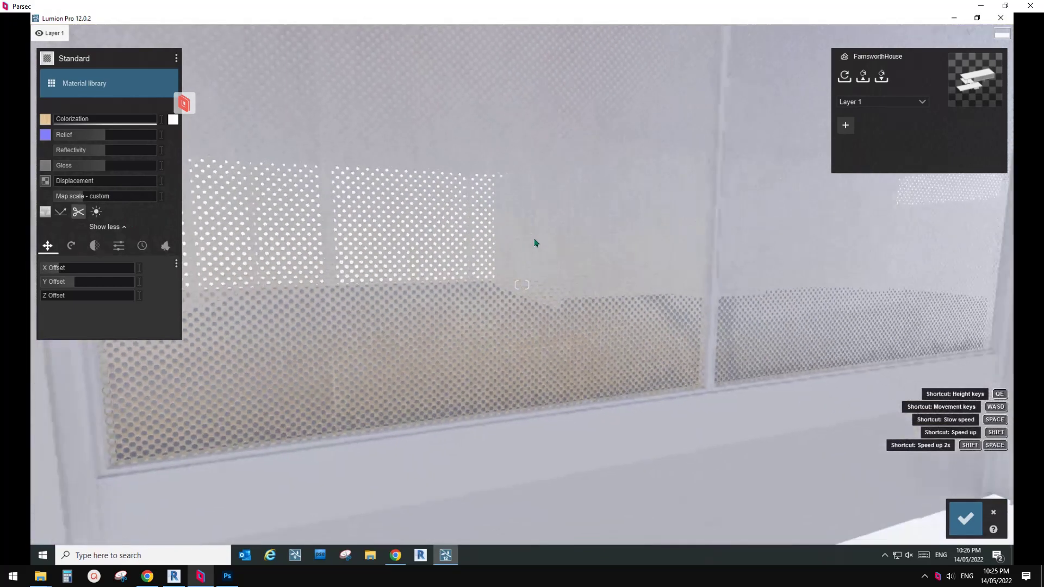
pyautogui.moveTo(534, 242); pyautogui.dragTo(535, 243, button='right')
pyautogui.press('w')
pyautogui.press('s')
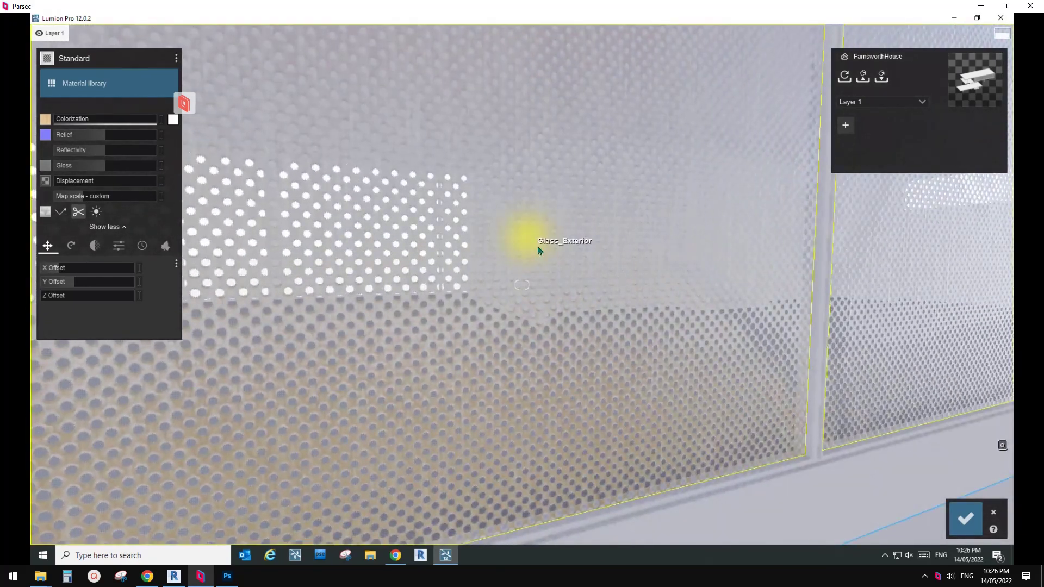
# Copy the Glass_Exterior perforated material and paste it onto the Glass_Interior panes
pyautogui.click(177, 60)
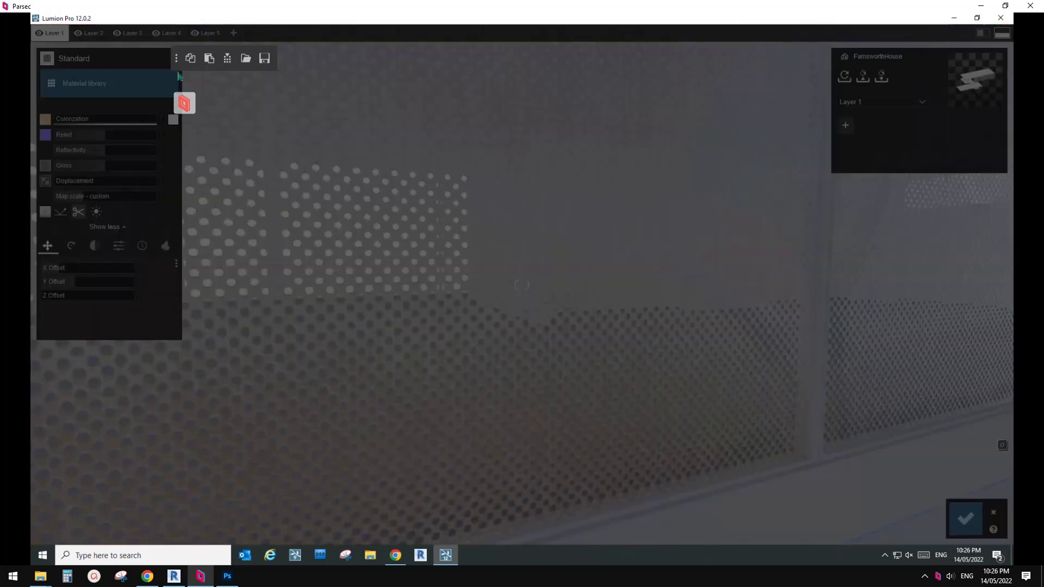
pyautogui.click(191, 59)
pyautogui.press('w')
pyautogui.moveTo(622, 261); pyautogui.dragTo(642, 261, button='right')
pyautogui.click(800, 248)
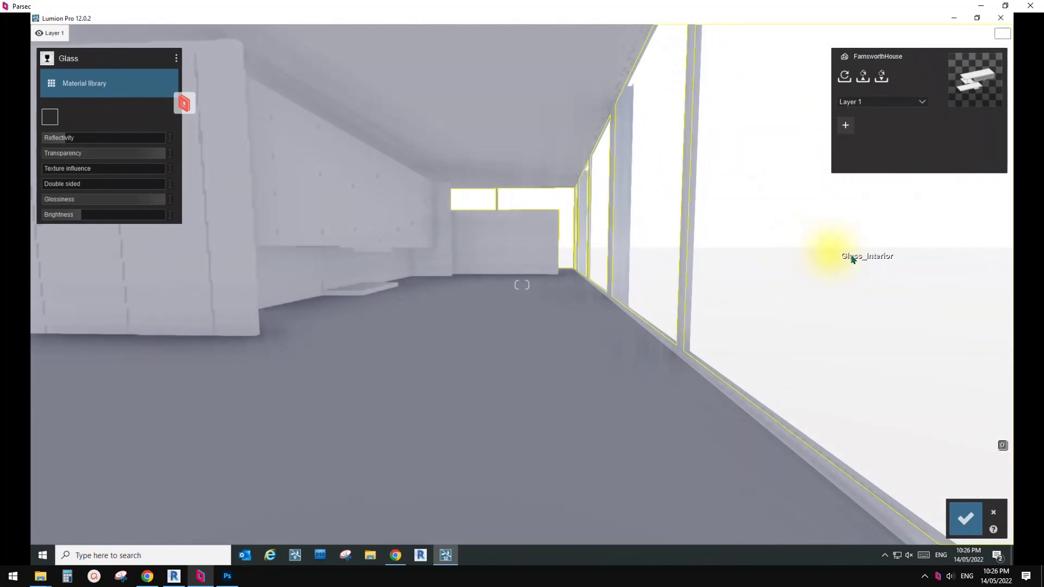
pyautogui.click(344, 176)
pyautogui.press('a')
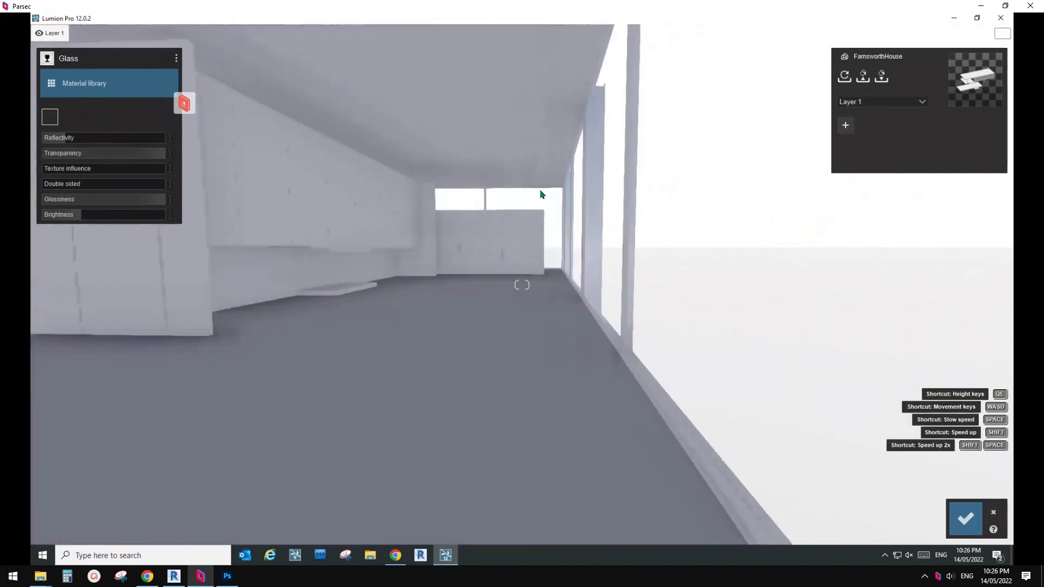
pyautogui.click(177, 61)
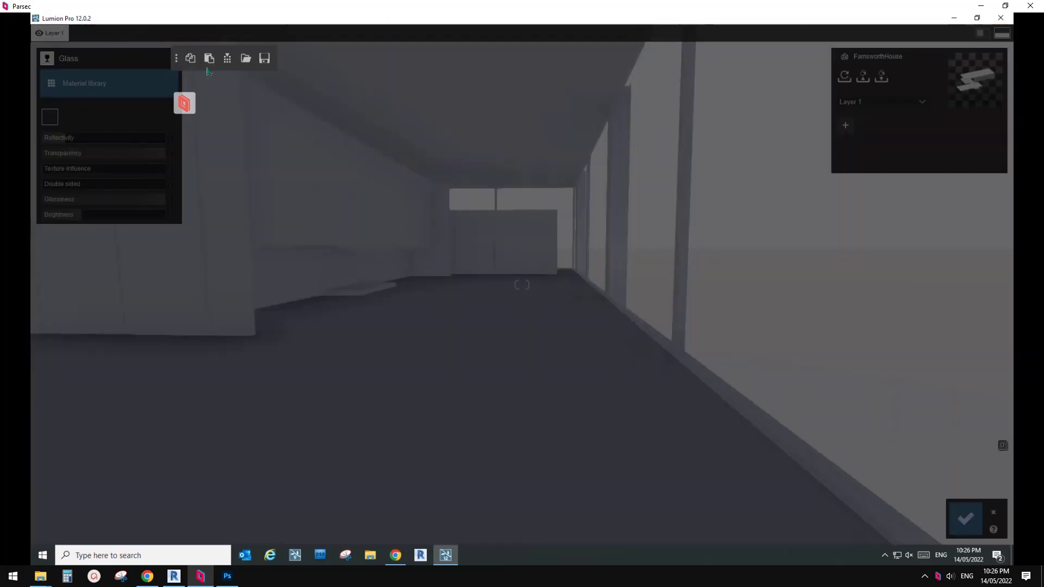
pyautogui.click(628, 209)
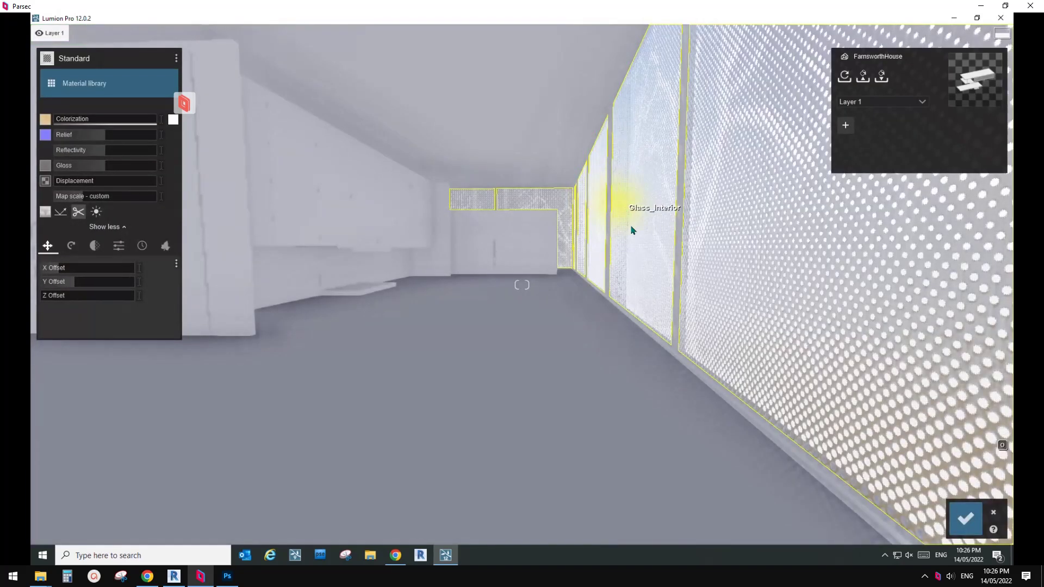
# Check the perforated tree pattern on the glazing from outside and inside the house, and save the material changes
pyautogui.press('d')
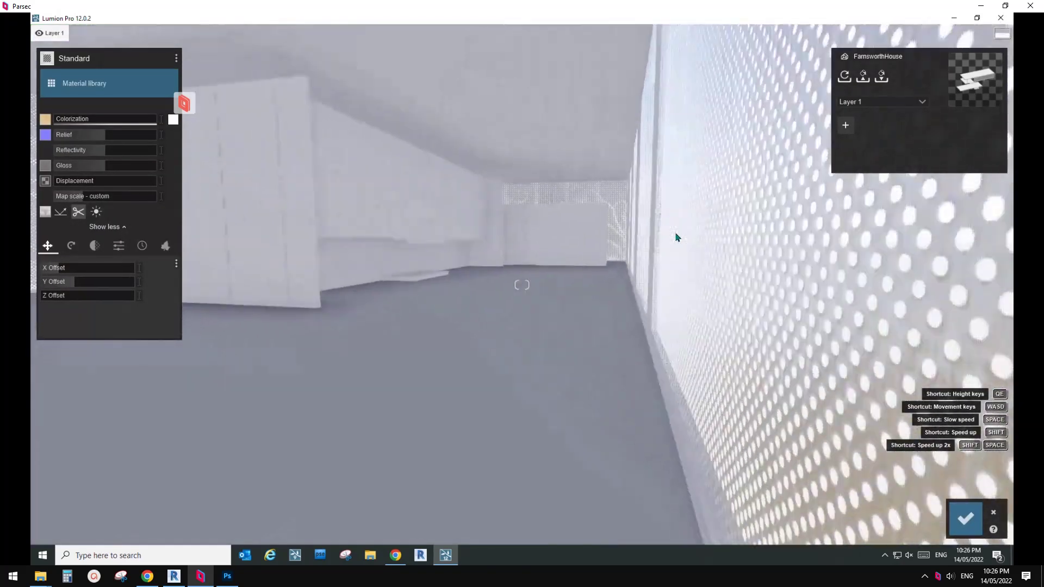
pyautogui.press('d')
pyautogui.moveTo(675, 237); pyautogui.dragTo(676, 236, button='right')
pyautogui.press('w')
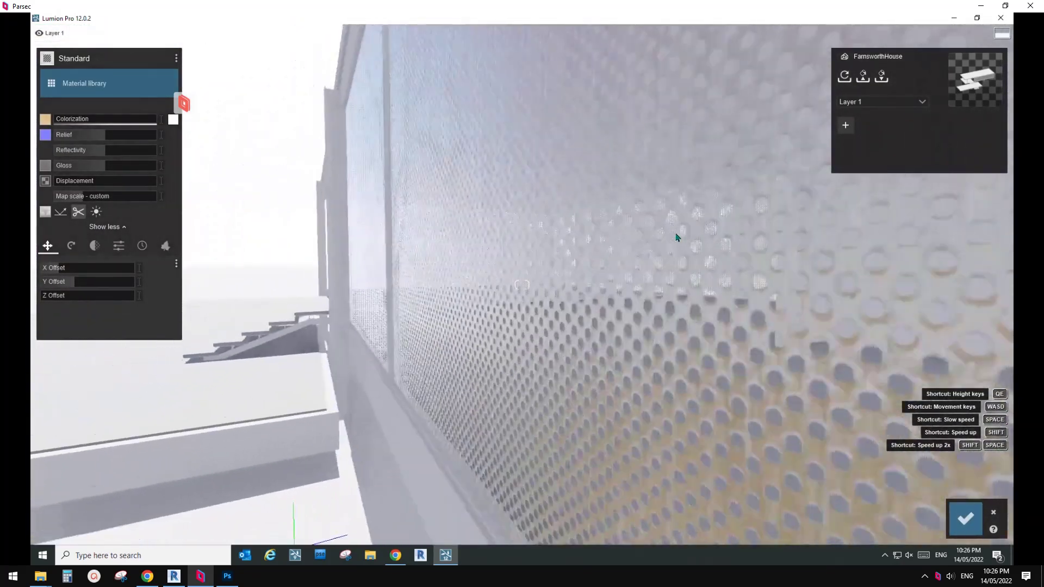
pyautogui.press('s')
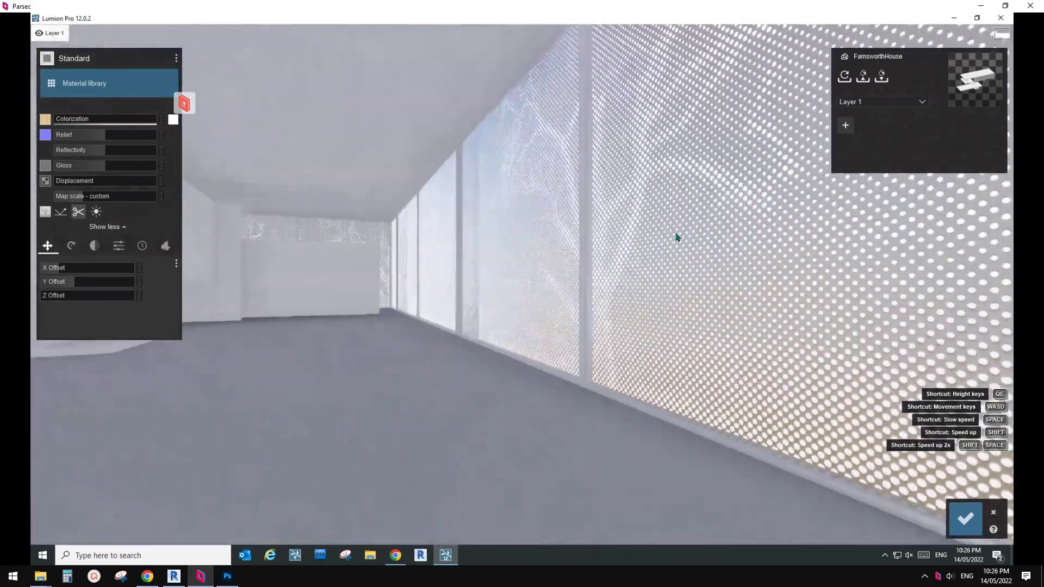
pyautogui.press('a')
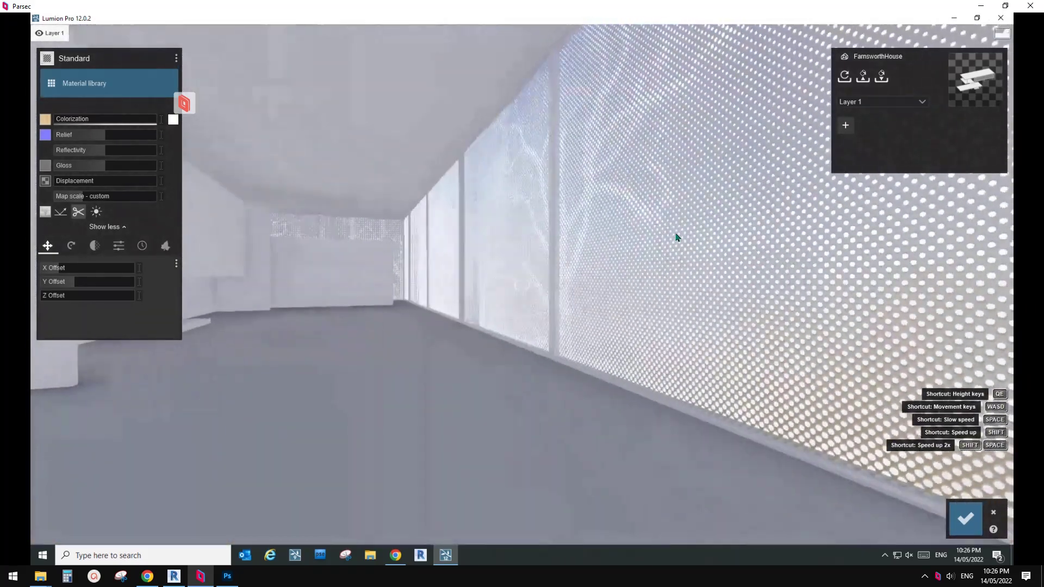
pyautogui.press('d')
pyautogui.press('a')
pyautogui.press('a')
pyautogui.moveTo(676, 234); pyautogui.dragTo(676, 234, button='right')
pyautogui.press('w')
pyautogui.press('d')
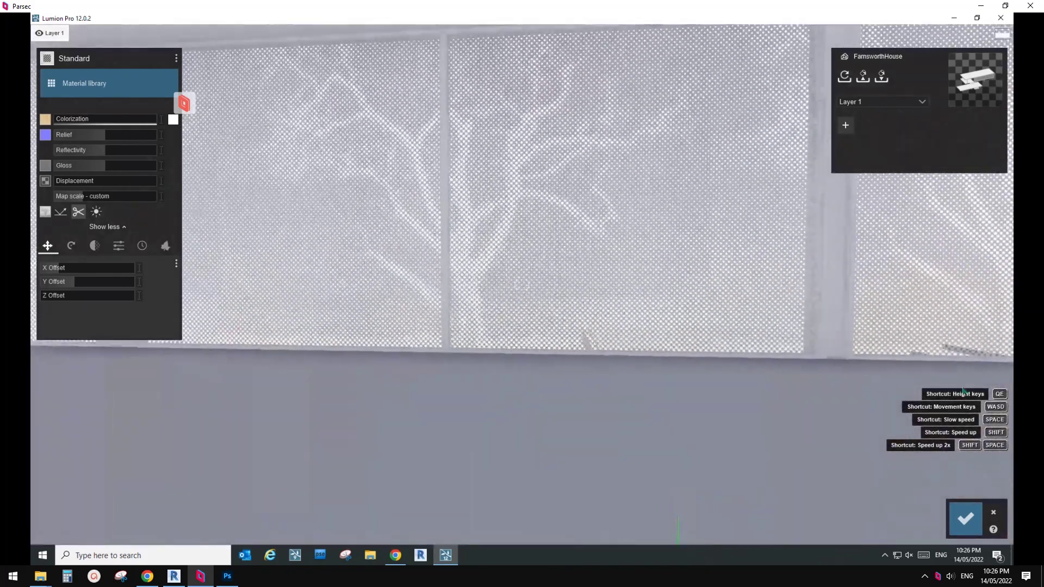
pyautogui.click(966, 518)
# Select the Floor_Stone material inside the house and open the indoor wood materials in its material library
pyautogui.press('d')
pyautogui.press('s')
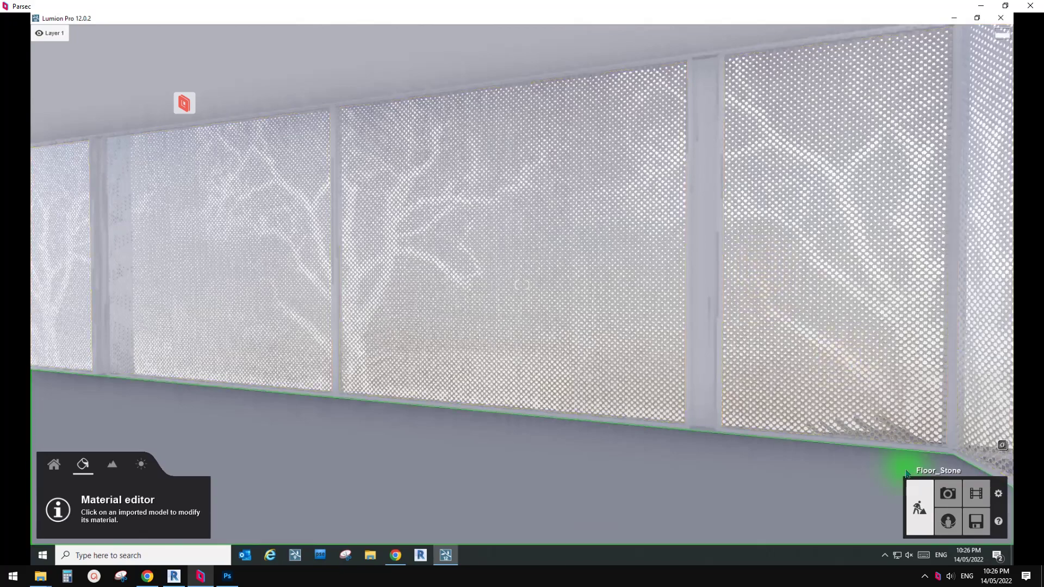
pyautogui.press('s')
pyautogui.moveTo(750, 407); pyautogui.dragTo(750, 407, button='right')
pyautogui.press('w')
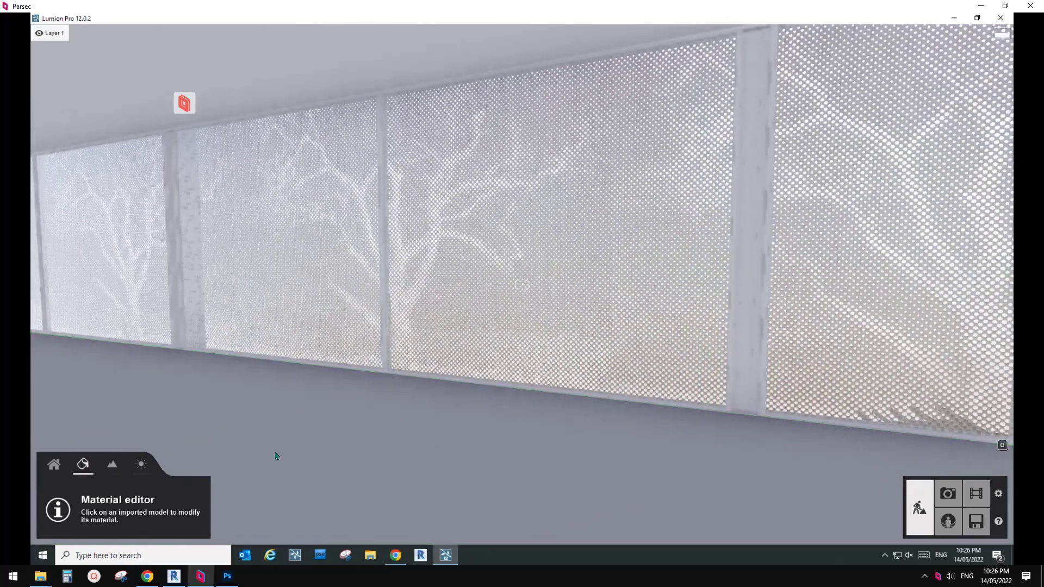
pyautogui.click(276, 456)
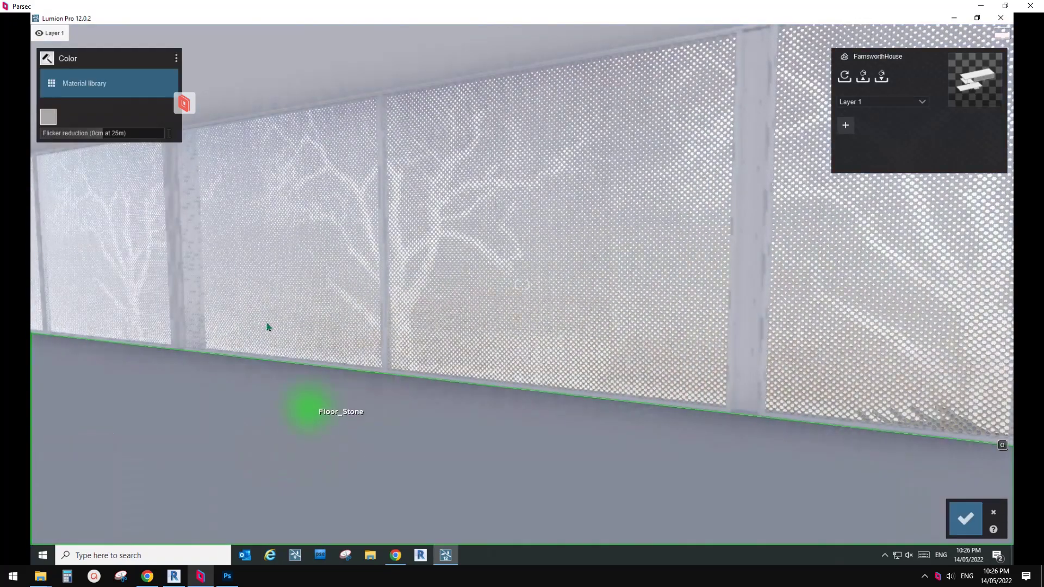
pyautogui.click(103, 95)
pyautogui.click(98, 136)
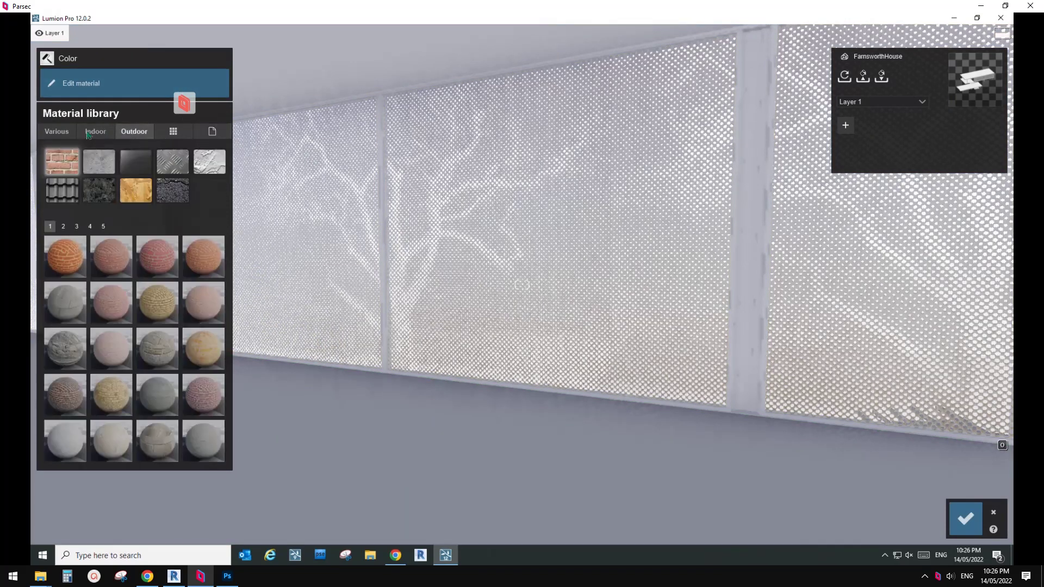
pyautogui.click(172, 189)
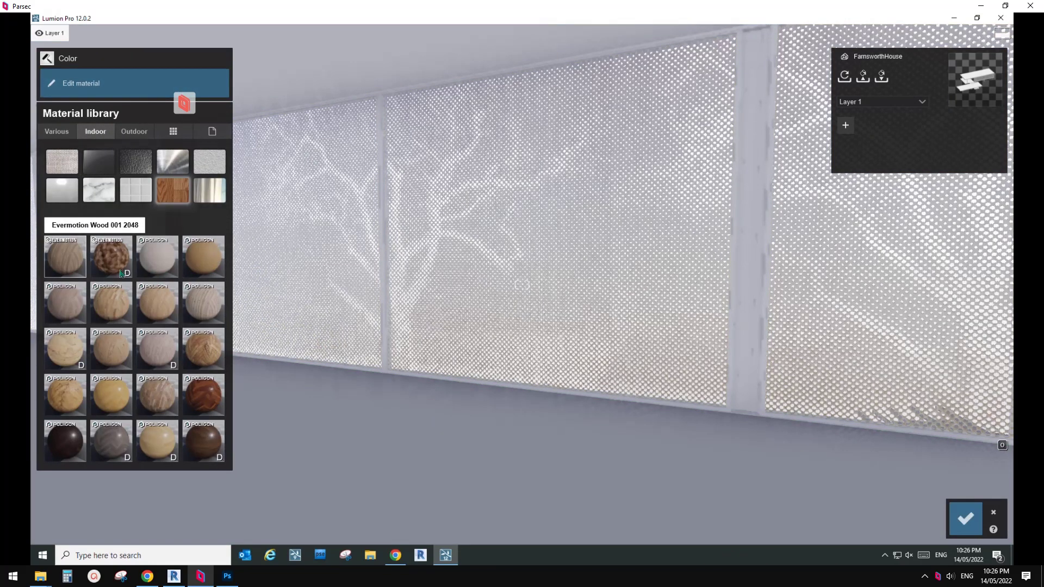
# Try several wood finishes on the floor and settle on Polii Wood Fine 018 VAR1 3K
pyautogui.click(202, 268)
pyautogui.click(165, 270)
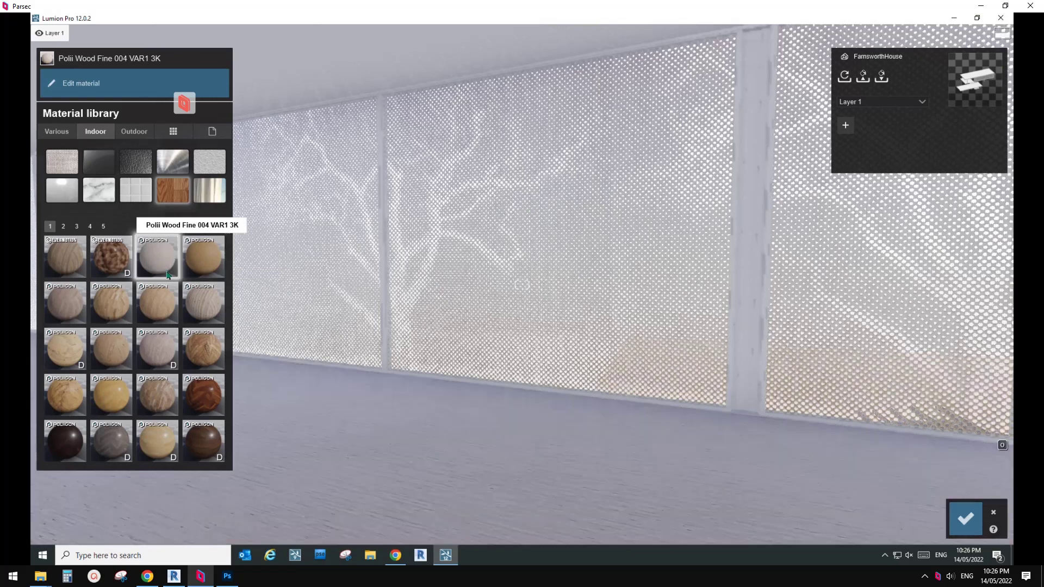
pyautogui.press('a')
pyautogui.press('e')
pyautogui.click(161, 307)
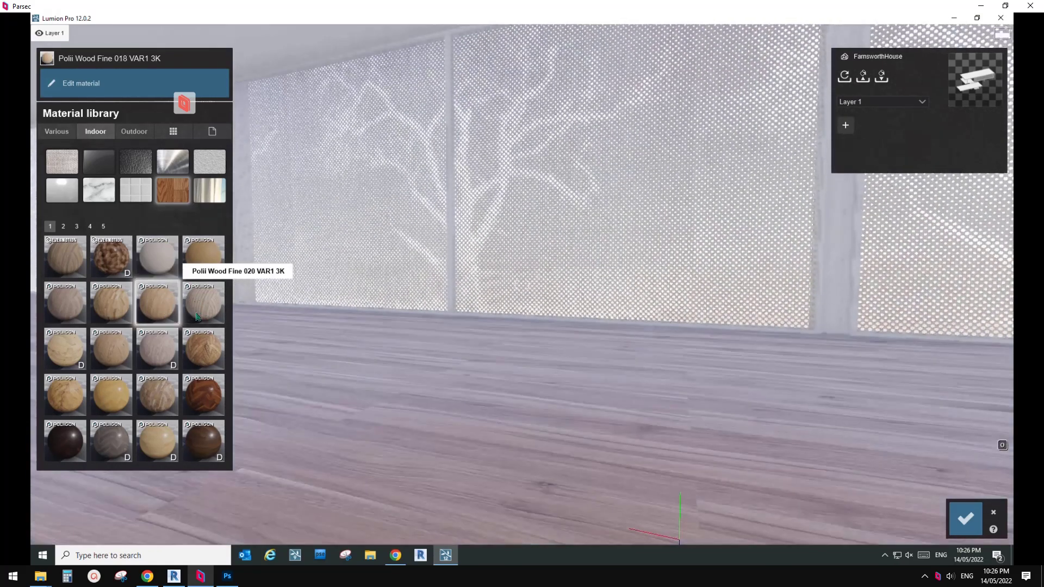
pyautogui.click(193, 318)
pyautogui.click(163, 318)
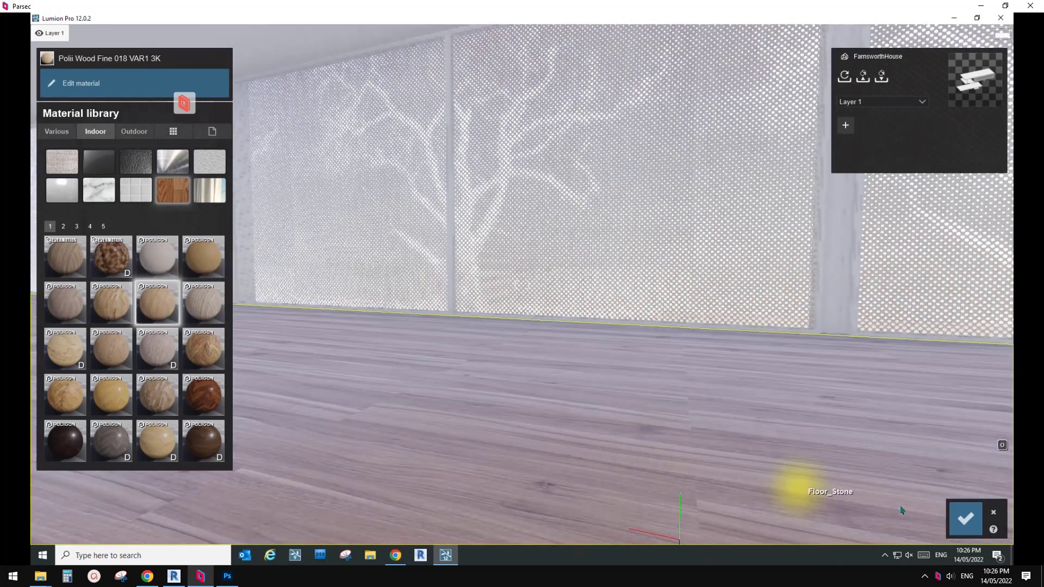
# Raise the wood floor's gloss to about 1.2 and save the material changes
pyautogui.click(151, 299)
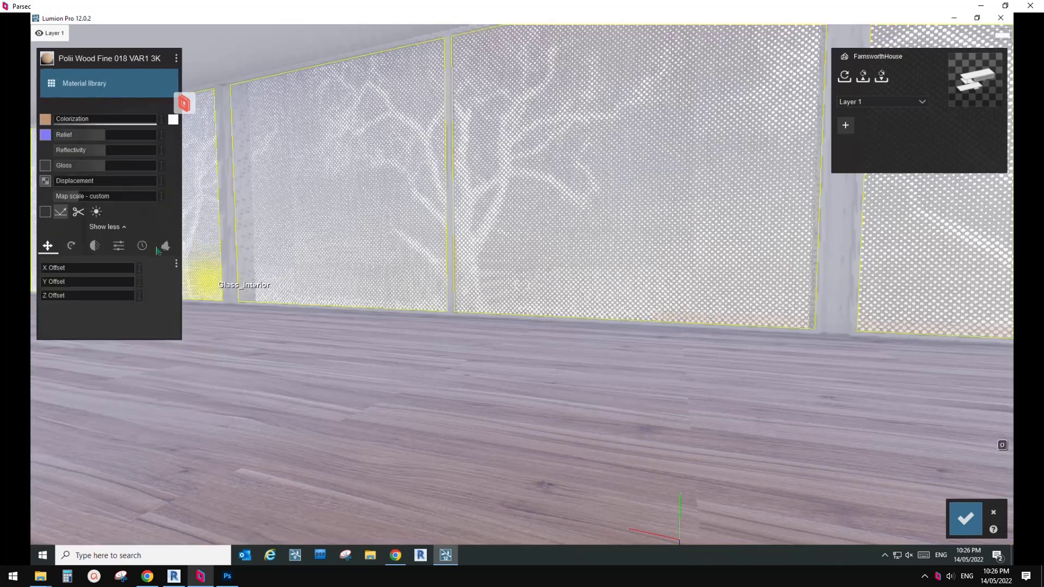
pyautogui.press('d')
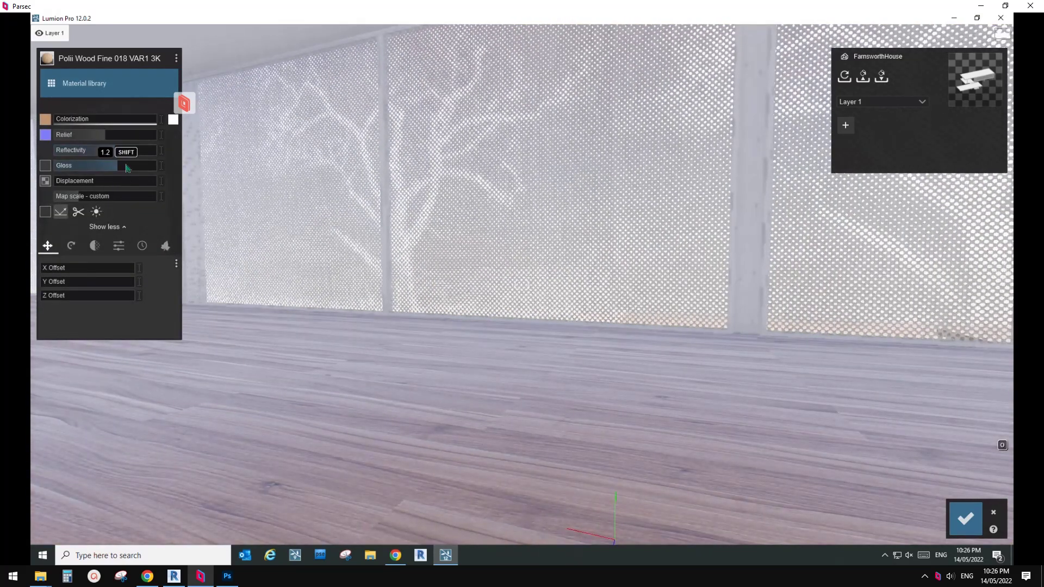
pyautogui.click(126, 167)
pyautogui.click(957, 520)
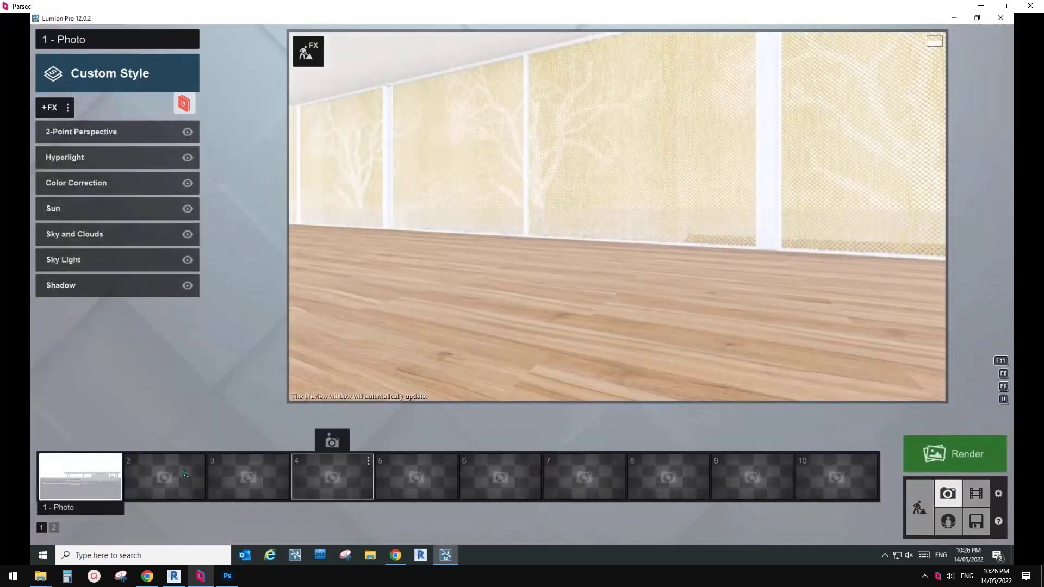
# Frame the interior along the perforated glazing and store that view as Photo 1 in Photo mode
pyautogui.press('w')
pyautogui.moveTo(542, 284); pyautogui.dragTo(541, 283, button='right')
pyautogui.press('q')
pyautogui.press('a')
pyautogui.press('a')
pyautogui.press('e')
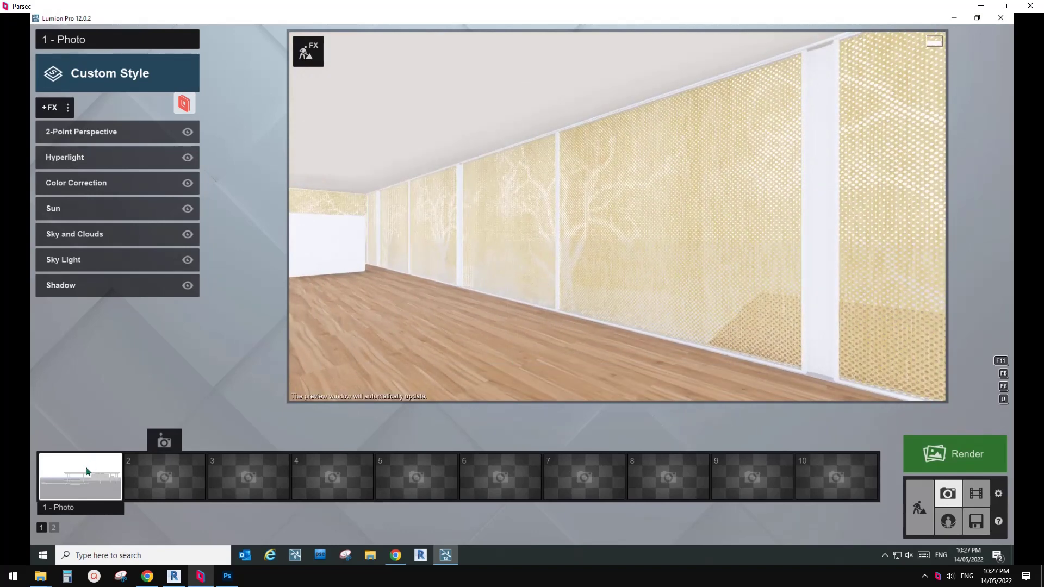
pyautogui.click(80, 449)
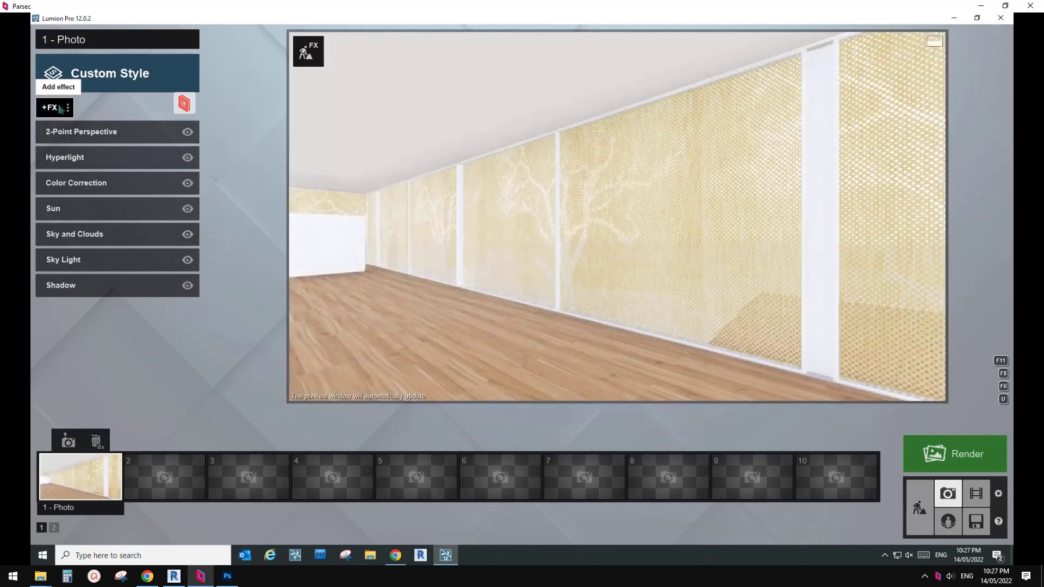
# Apply the Realistic style to Photo 1 and disable its Sun effect
pyautogui.click(79, 80)
pyautogui.click(515, 233)
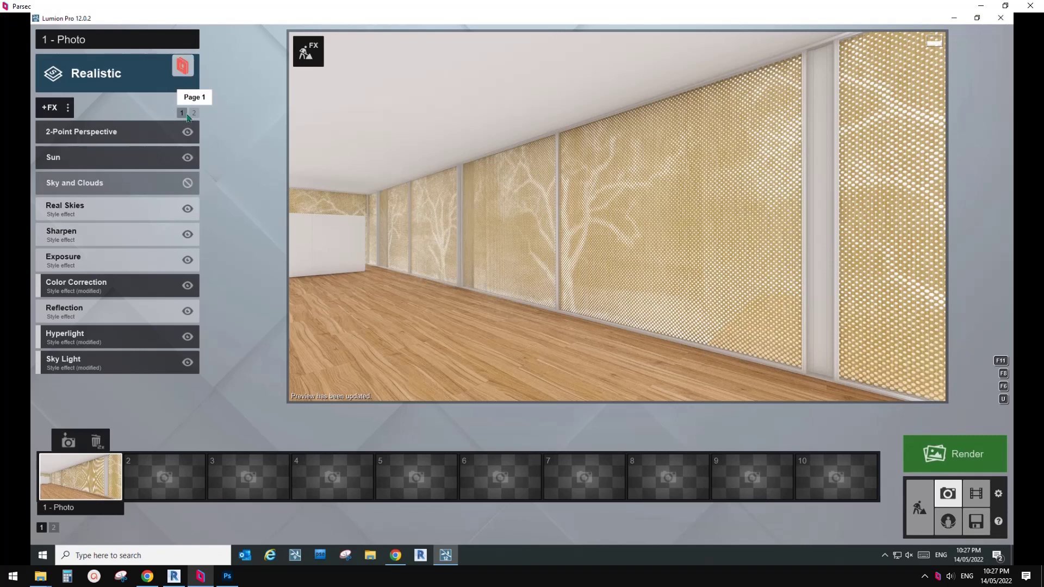
pyautogui.click(188, 157)
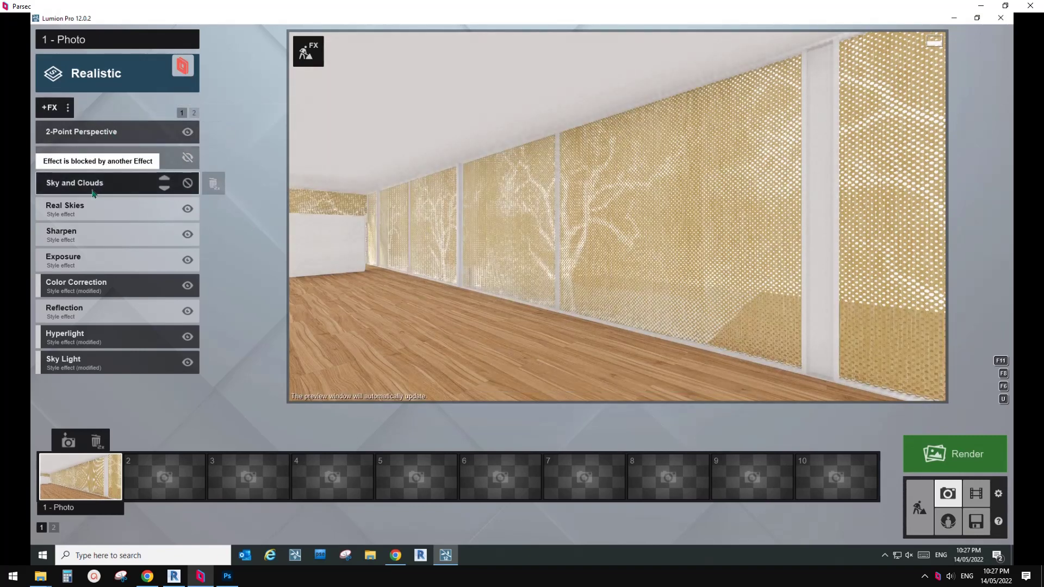
# Rotate the Real Skies heading to cast sunlight through the perforations onto the floor, and reframe the view at about 0.81 m camera height
pyautogui.click(93, 211)
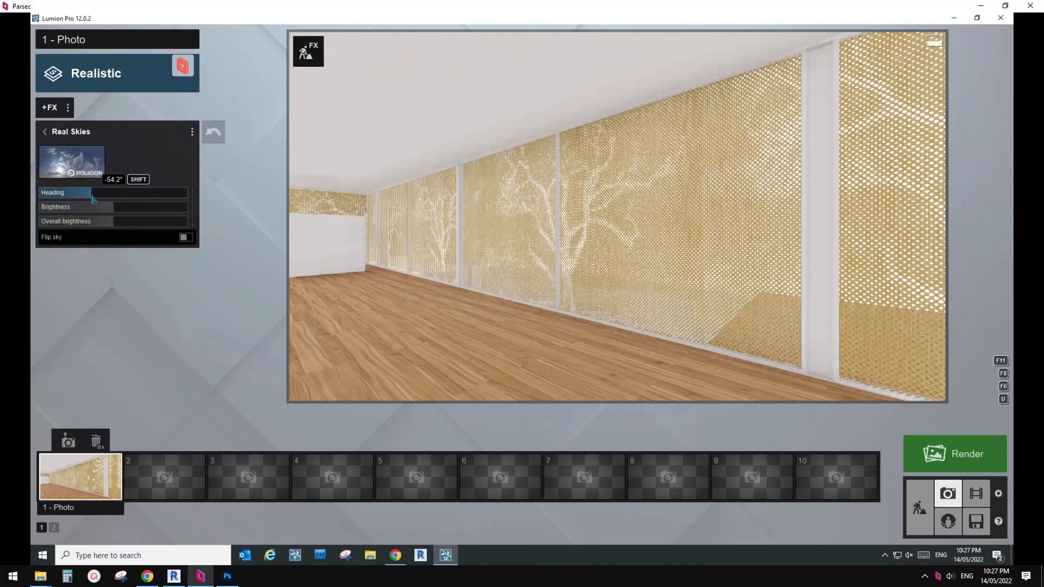
pyautogui.moveTo(93, 198); pyautogui.dragTo(161, 201)
pyautogui.moveTo(164, 201); pyautogui.dragTo(184, 199)
pyautogui.moveTo(398, 168); pyautogui.dragTo(389, 175, button='right')
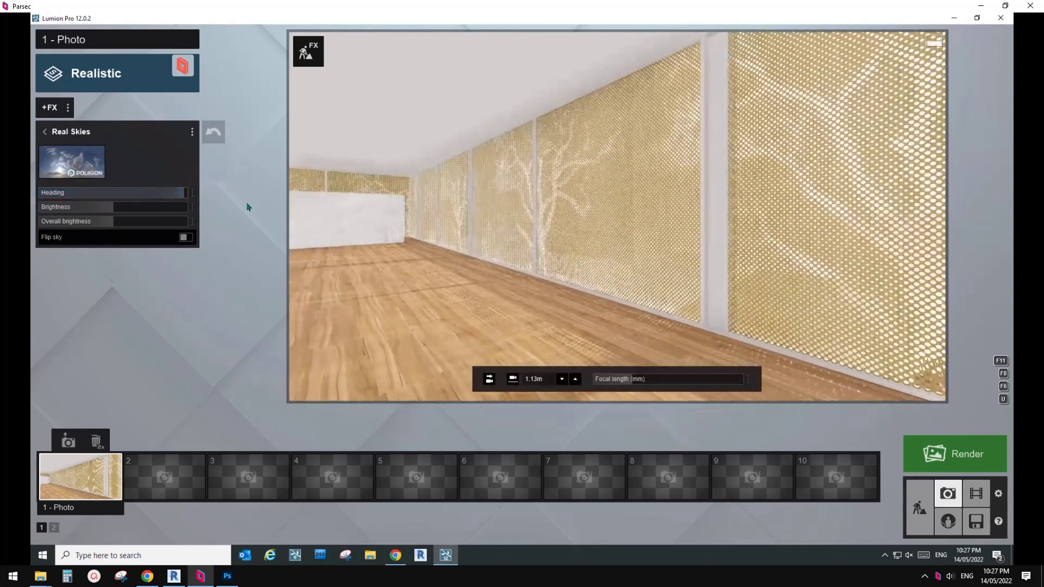
pyautogui.moveTo(158, 196); pyautogui.dragTo(180, 195)
pyautogui.press('s')
pyautogui.press('w')
pyautogui.moveTo(602, 202); pyautogui.dragTo(235, 132, button='right')
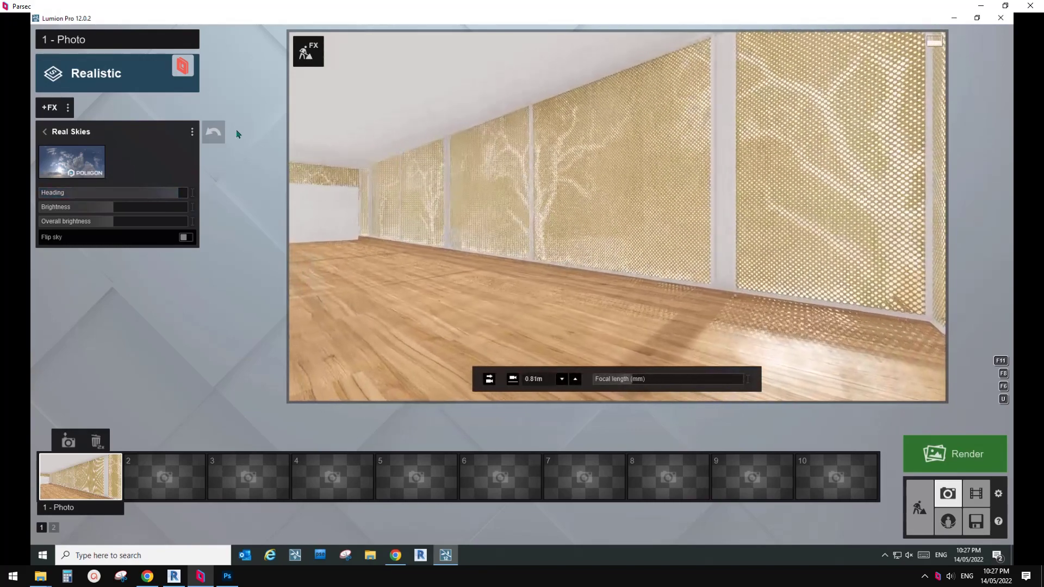
# Add the Volumetric Sunlight lighting effect to the photo and lower its brightness to about 0.2
pyautogui.click(64, 121)
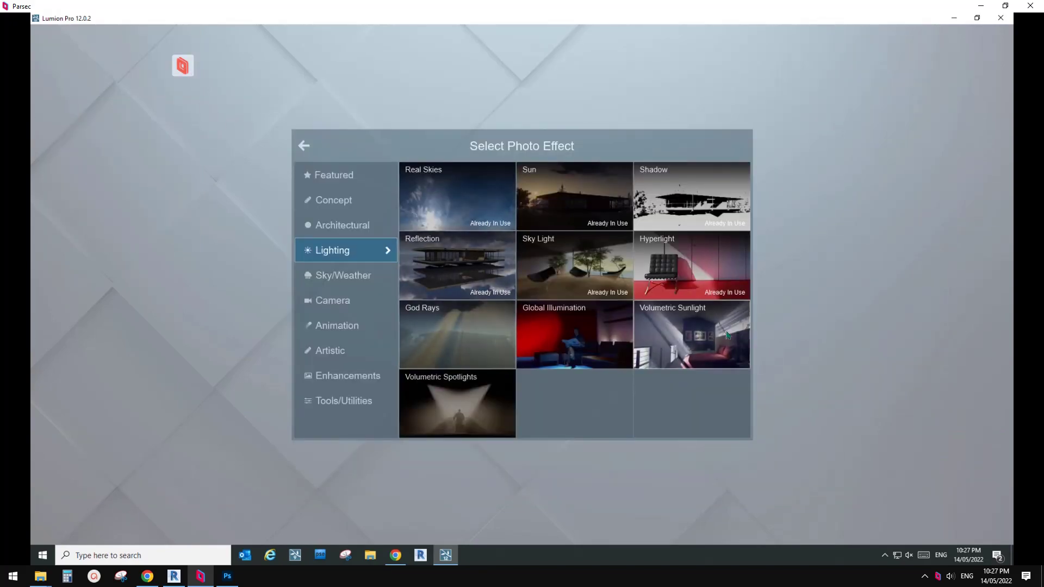
pyautogui.click(691, 359)
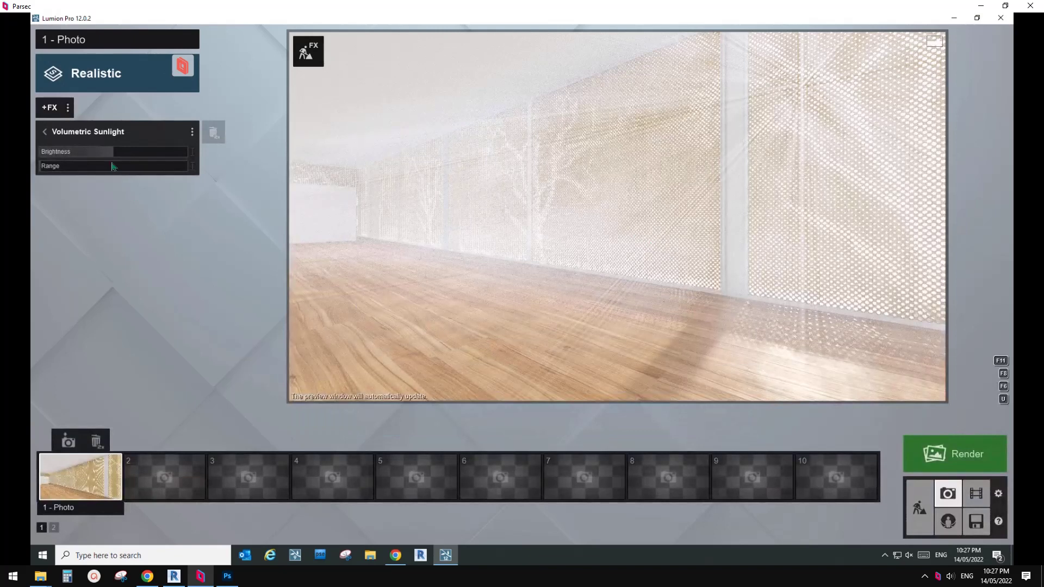
pyautogui.click(93, 156)
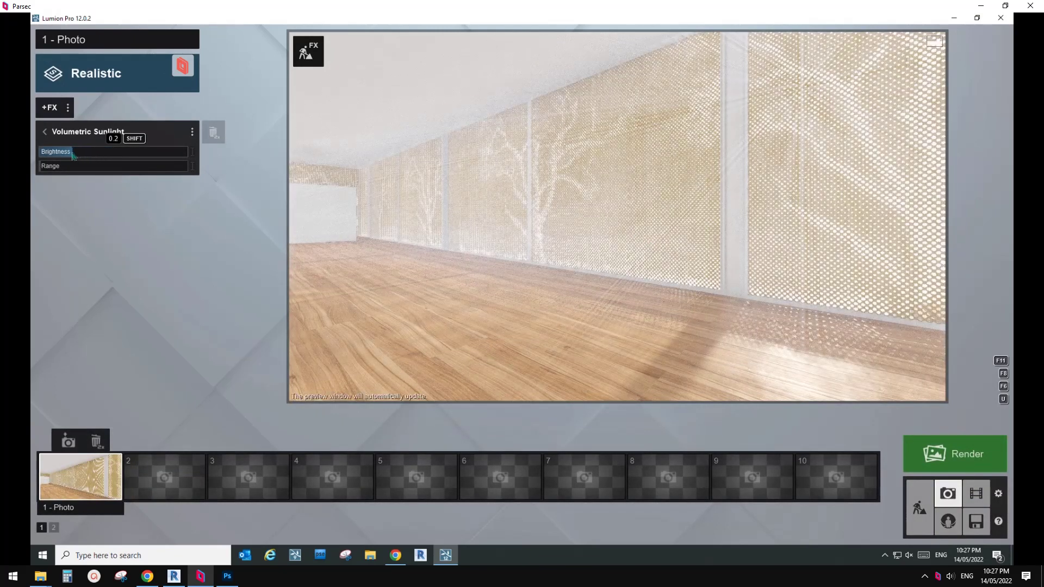
pyautogui.moveTo(79, 155); pyautogui.dragTo(63, 155)
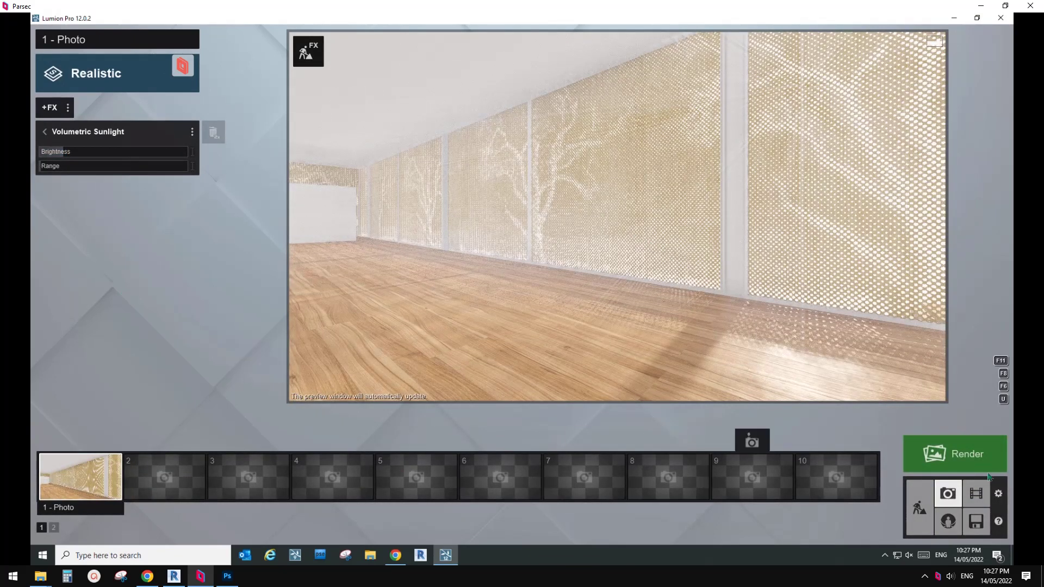
# Render Photo 1 at Desktop size, 1920x1080, and save it as the JPG file test in the Study folder
pyautogui.click(954, 454)
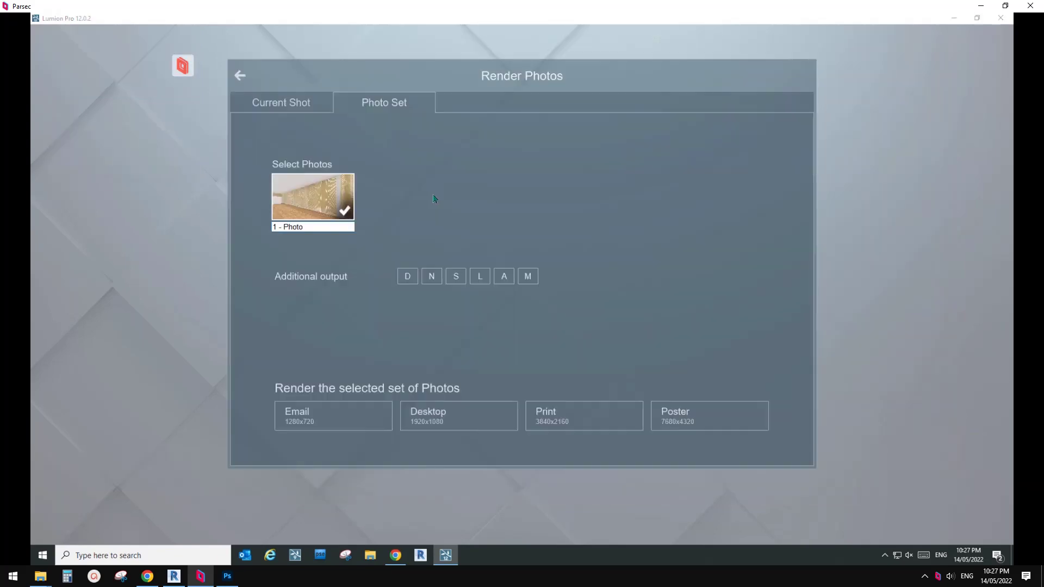
pyautogui.click(443, 424)
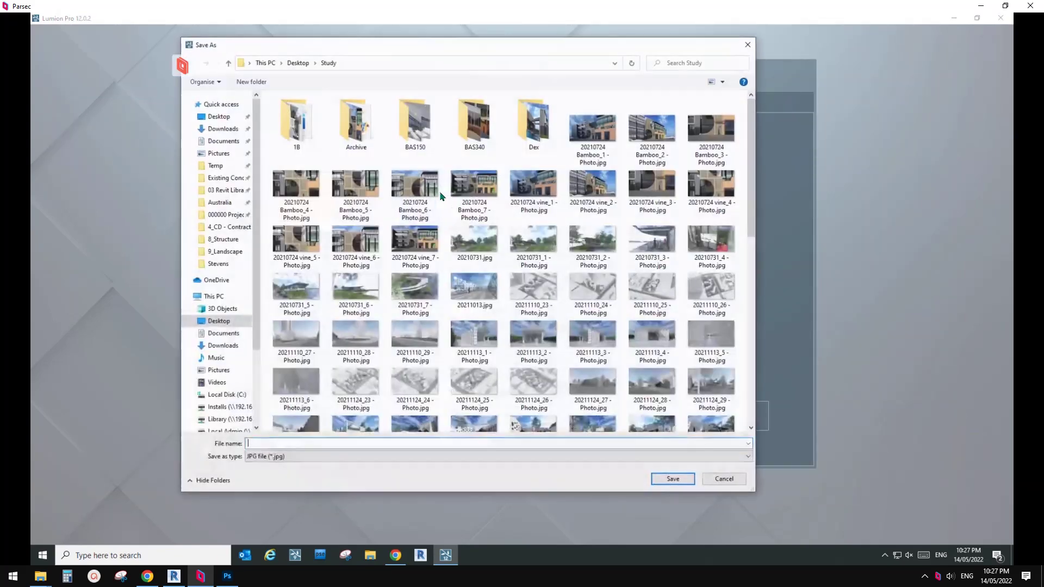
pyautogui.write('test')
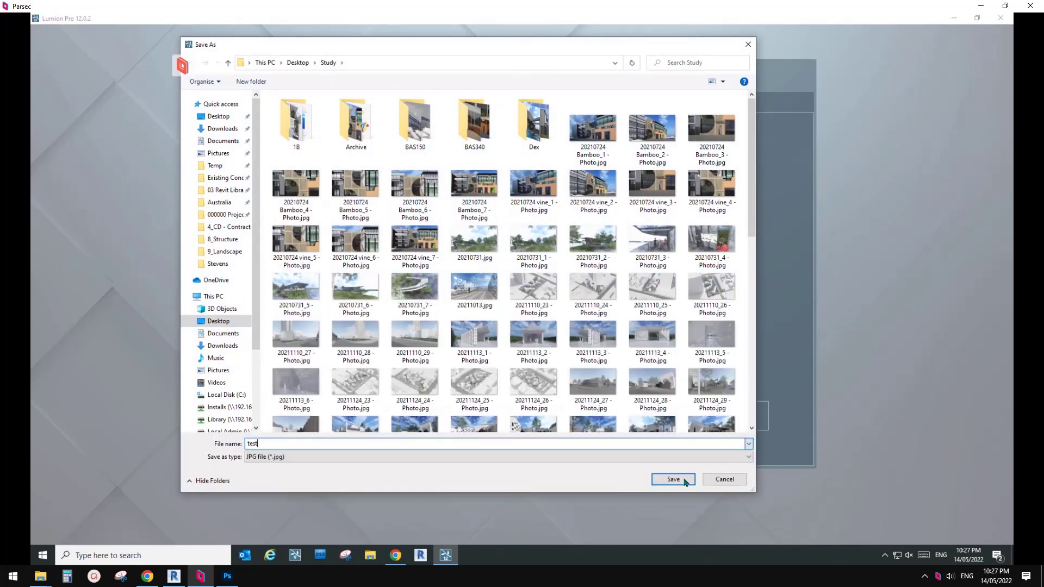
pyautogui.click(673, 479)
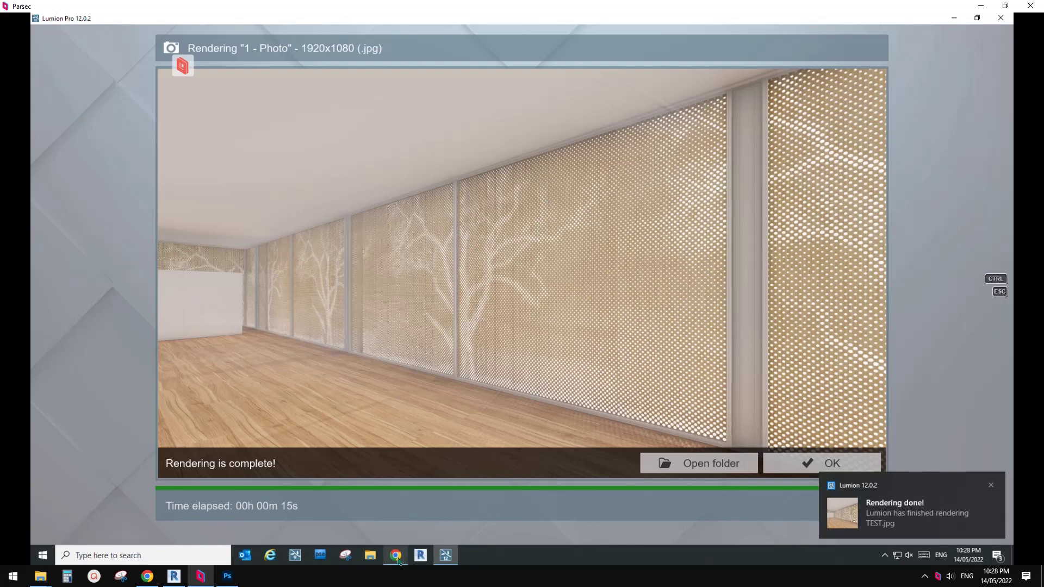
# Switch to the Revit project and turn on shadows in the 3D view of the 30mm Toilet partition wall
pyautogui.moveTo(395, 554)
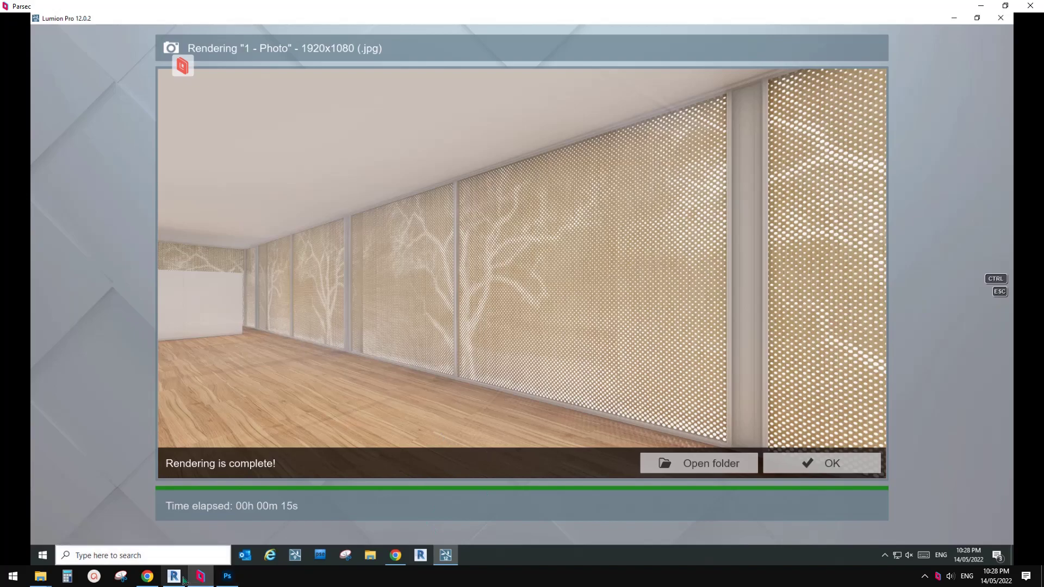
pyautogui.hotkey('alt', 'Tab')
pyautogui.scroll(-5, 533, 381)
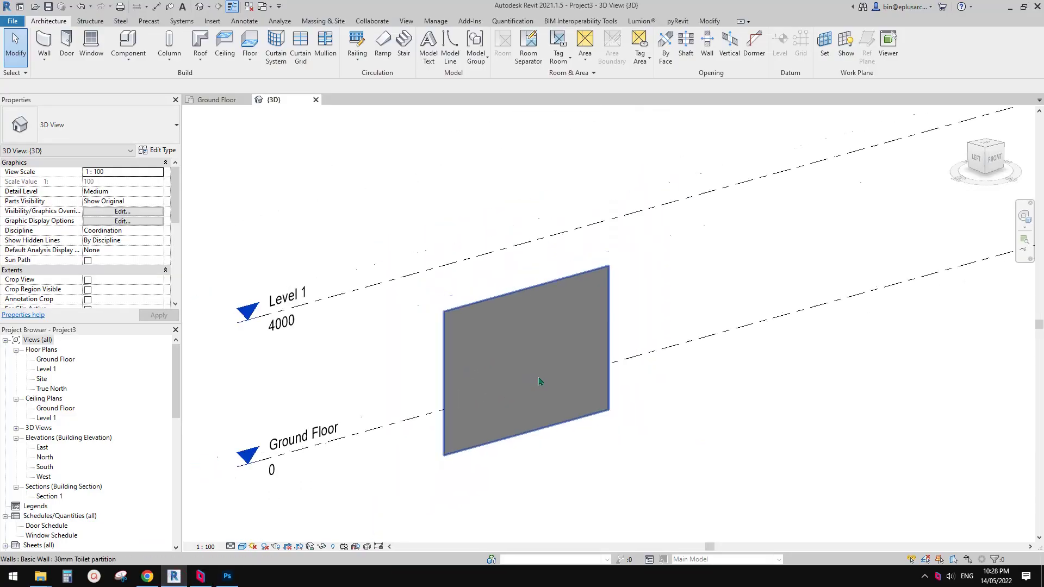
pyautogui.click(532, 366)
pyautogui.keyDown('shift'); pyautogui.moveTo(532, 366); pyautogui.dragTo(576, 372, button='middle'); pyautogui.keyUp('shift')
pyautogui.scroll(2, 479, 415)
pyautogui.press('Escape')
pyautogui.scroll(1, 472, 455)
pyautogui.click(265, 546)
pyautogui.scroll(-1, 538, 386)
pyautogui.scroll(2, 620, 360)
pyautogui.scroll(-2, 642, 363)
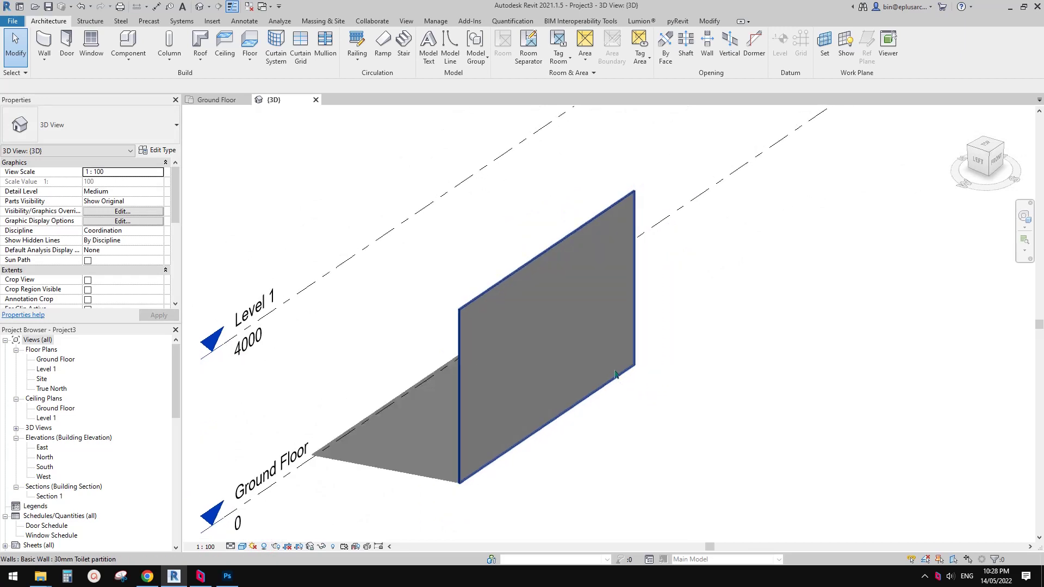
pyautogui.scroll(-1, 581, 366)
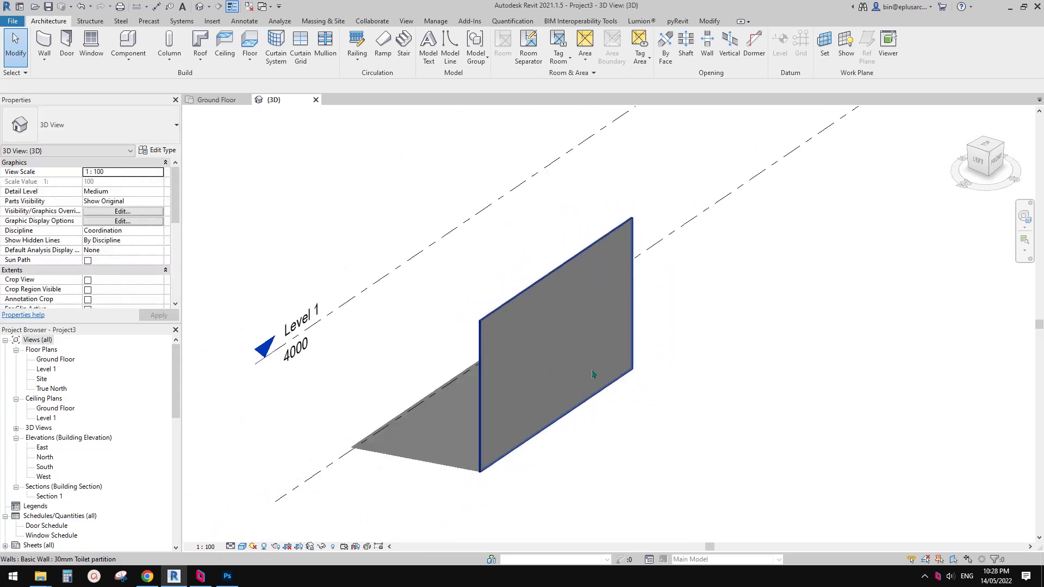
# Set the 3D view's visual style to Hidden Line
pyautogui.moveTo(567, 386); pyautogui.dragTo(611, 383, button='middle')
pyautogui.press('h')
pyautogui.press('l')
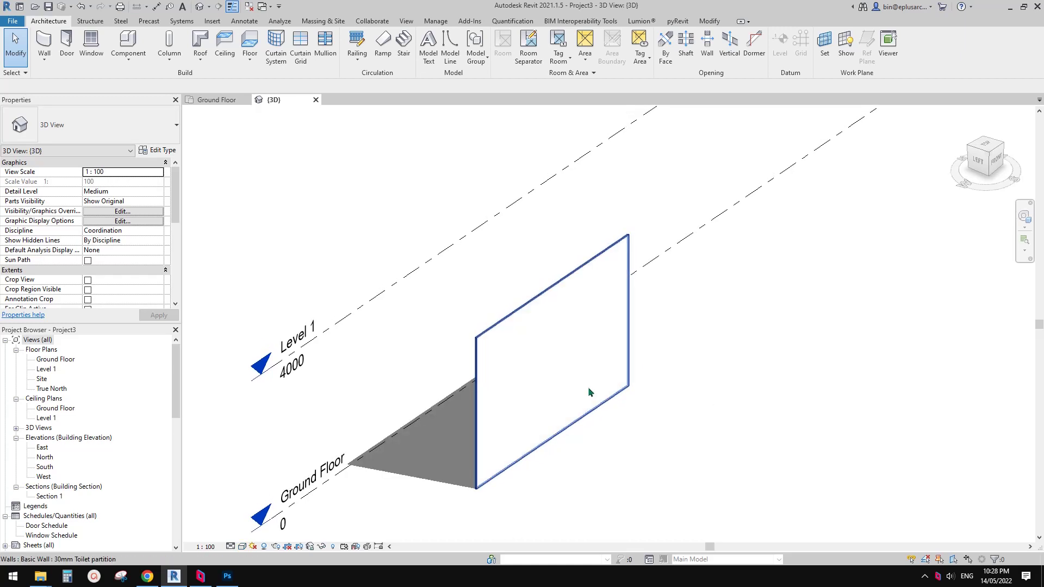
# Examine the solid wall and the shadow it casts on the ground from the front and from behind
pyautogui.scroll(4, 542, 400)
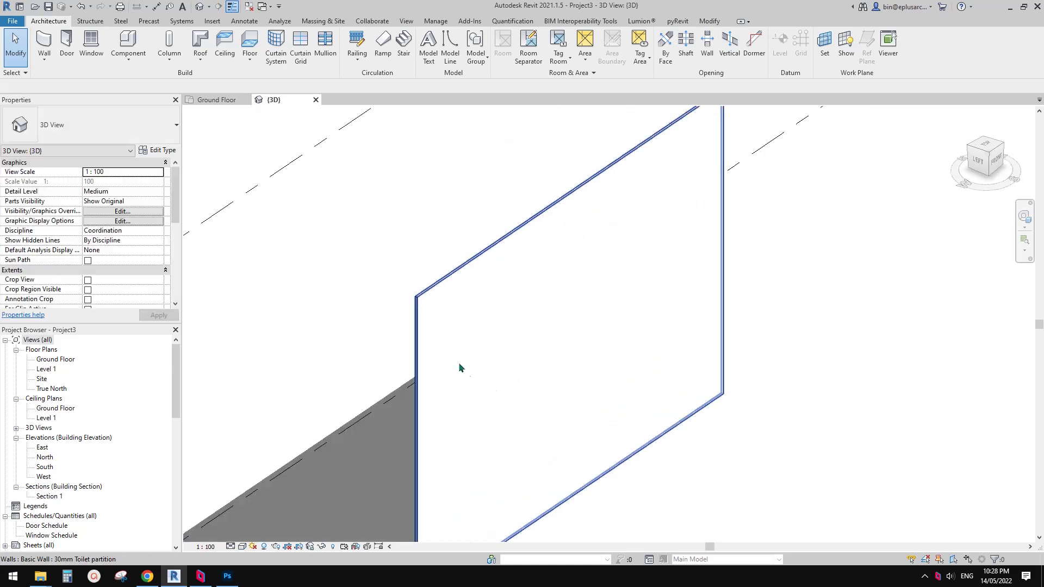
pyautogui.moveTo(442, 464); pyautogui.dragTo(506, 396, button='middle')
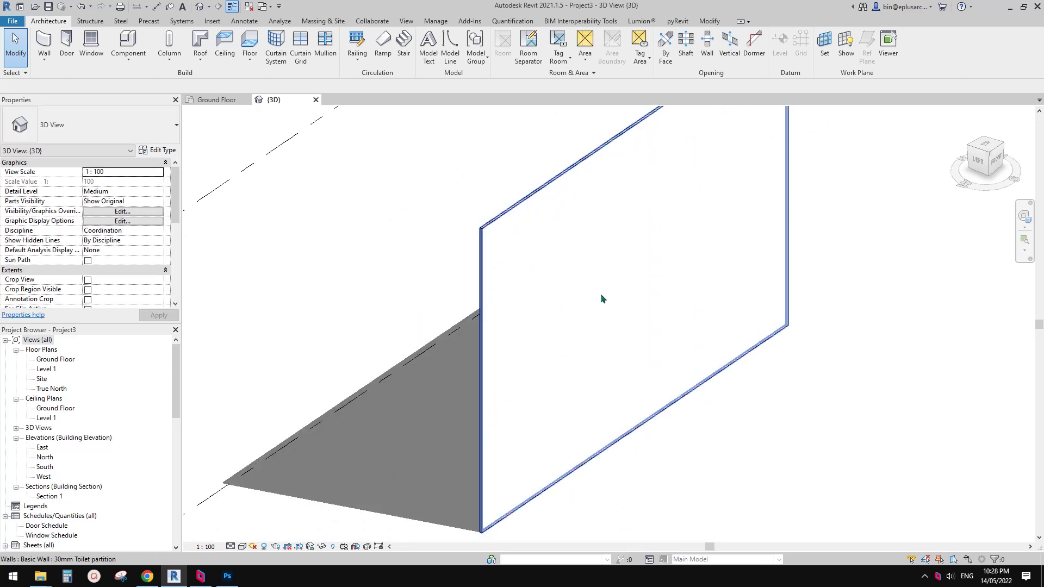
pyautogui.moveTo(592, 317)
pyautogui.mouseDown(button='middle')
pyautogui.moveTo(603, 335)
pyautogui.moveTo(596, 369)
pyautogui.moveTo(634, 405)
pyautogui.mouseUp(button='middle')
pyautogui.scroll(-1, 590, 336)
pyautogui.scroll(-2, 590, 338)
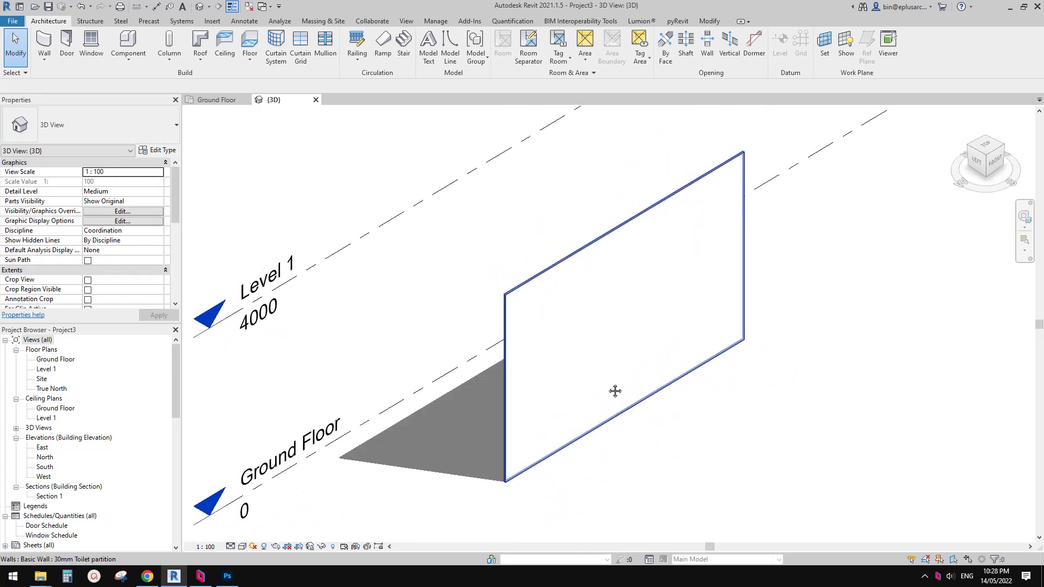
pyautogui.moveTo(602, 387)
pyautogui.mouseDown(button='middle')
pyautogui.moveTo(612, 403)
pyautogui.moveTo(596, 397)
pyautogui.moveTo(620, 401)
pyautogui.moveTo(610, 392)
pyautogui.mouseUp(button='middle')
pyautogui.scroll(1, 603, 391)
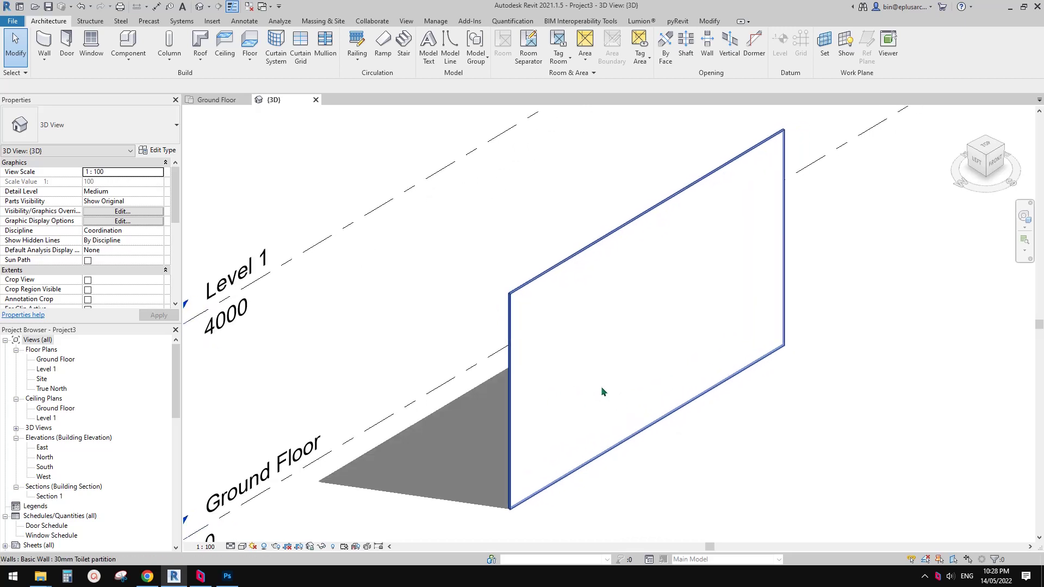
pyautogui.click(601, 387)
pyautogui.click(680, 422)
pyautogui.click(647, 396)
pyautogui.click(710, 426)
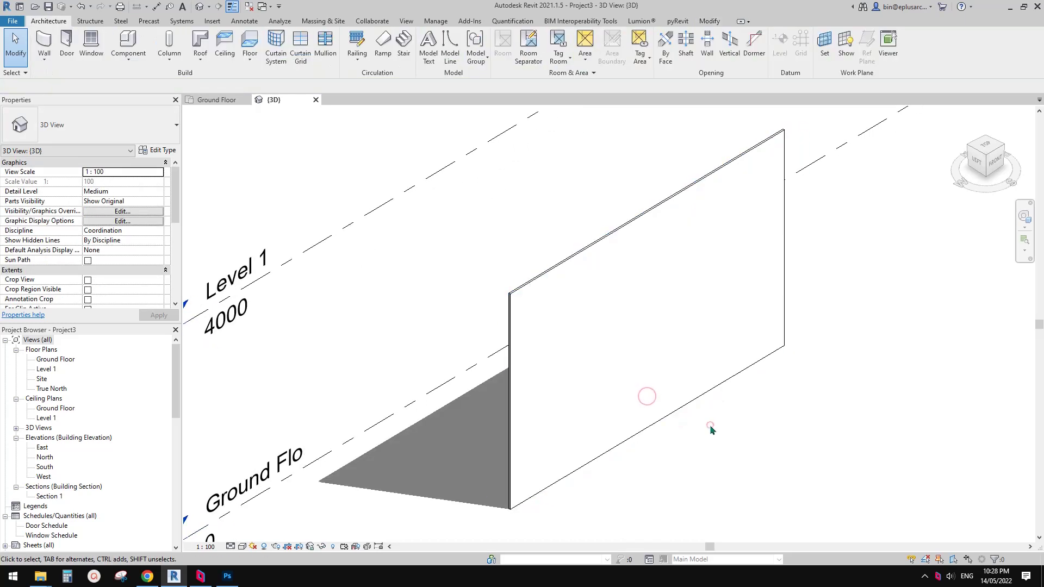
pyautogui.moveTo(711, 431)
pyautogui.mouseDown(button='middle')
pyautogui.moveTo(717, 419)
pyautogui.moveTo(699, 400)
pyautogui.mouseUp(button='middle')
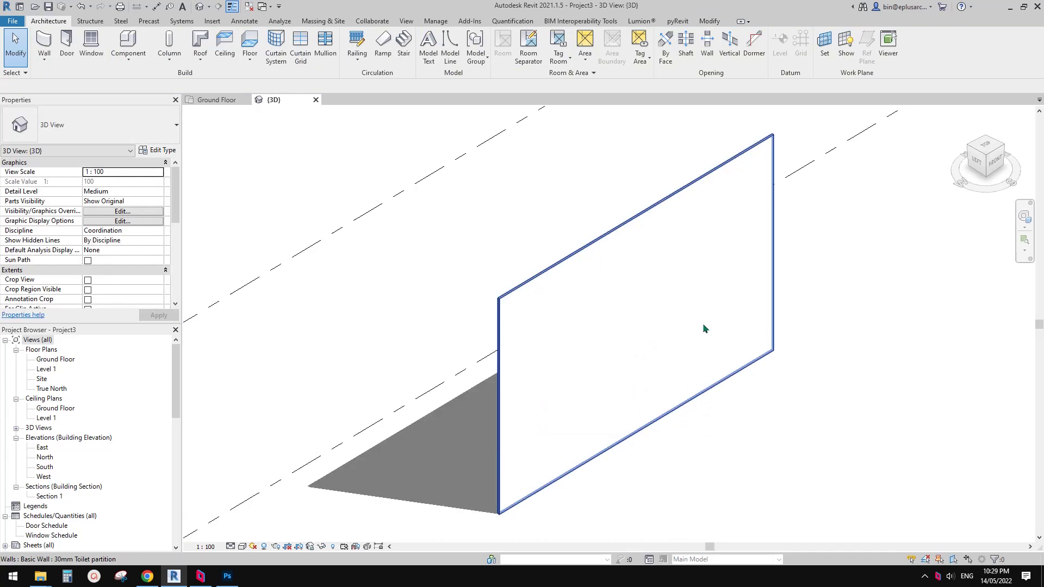
pyautogui.moveTo(605, 366); pyautogui.dragTo(606, 370, button='middle')
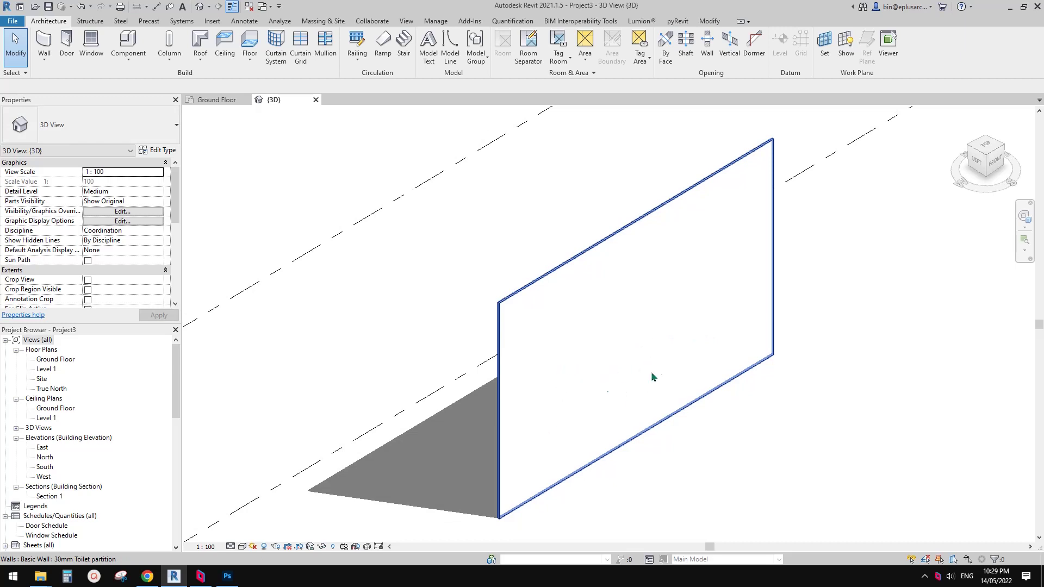
pyautogui.scroll(-2, 670, 360)
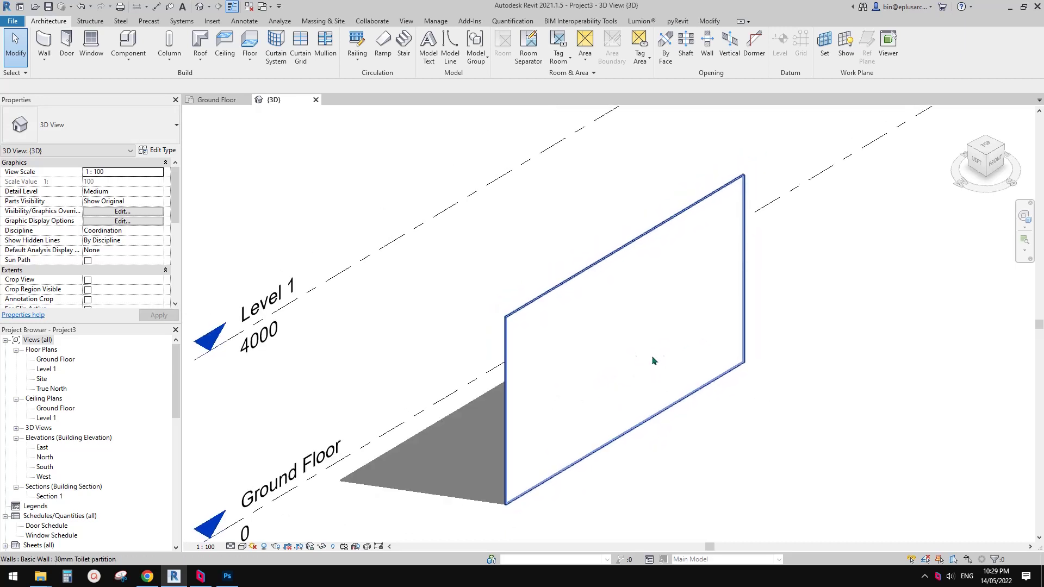
pyautogui.click(673, 344)
pyautogui.scroll(-3, 663, 348)
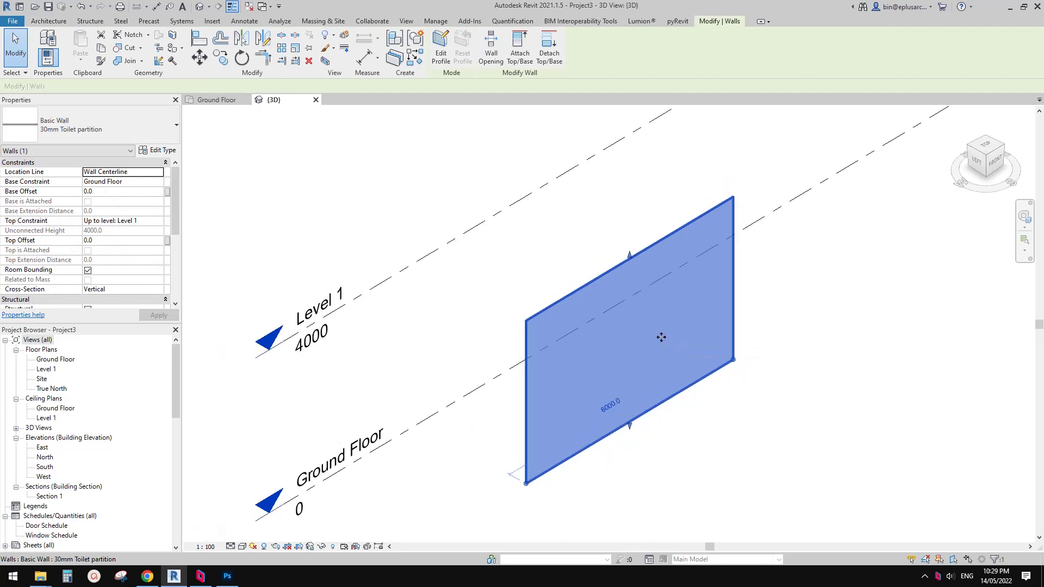
pyautogui.keyDown('shift'); pyautogui.moveTo(654, 359); pyautogui.dragTo(832, 375, button='middle'); pyautogui.keyUp('shift')
pyautogui.click(764, 346)
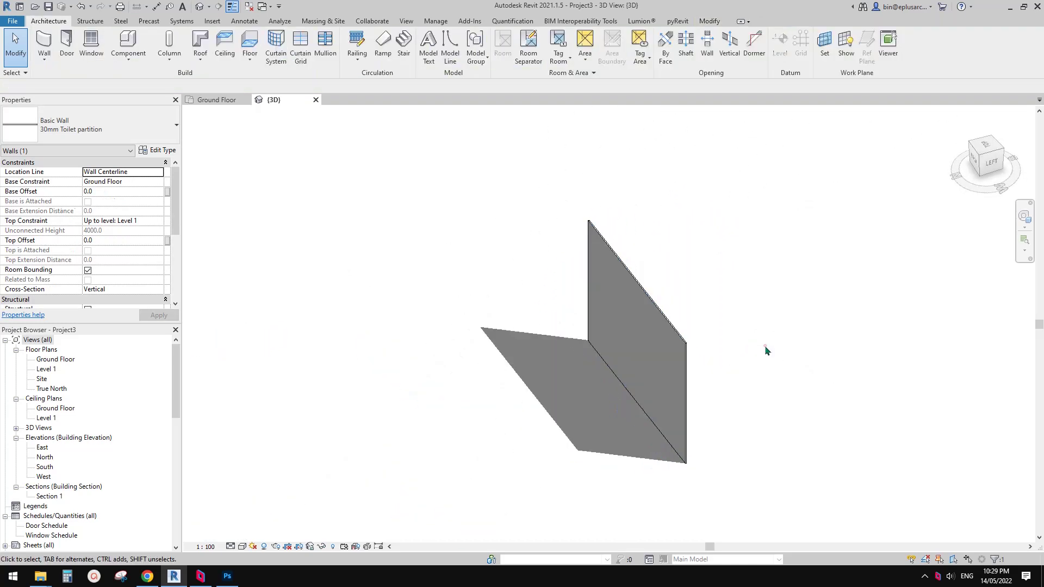
pyautogui.keyDown('shift'); pyautogui.moveTo(765, 348); pyautogui.dragTo(597, 365, button='middle'); pyautogui.keyUp('shift')
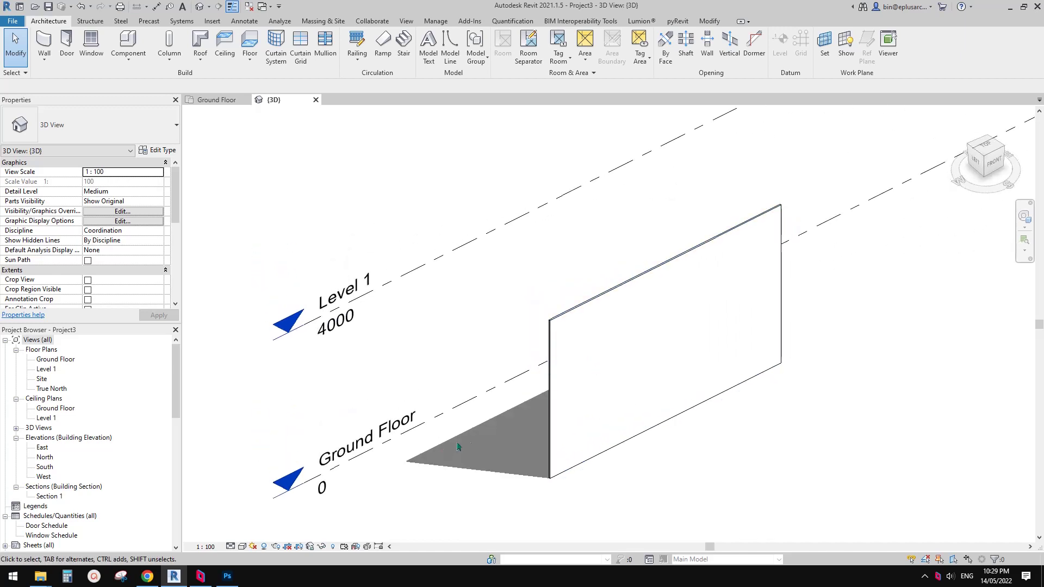
# Start a Medium-quality render of the 3D view showing the wall and its shadow
pyautogui.scroll(2, 459, 442)
pyautogui.scroll(1, 563, 402)
pyautogui.moveTo(563, 402); pyautogui.dragTo(549, 400, button='middle')
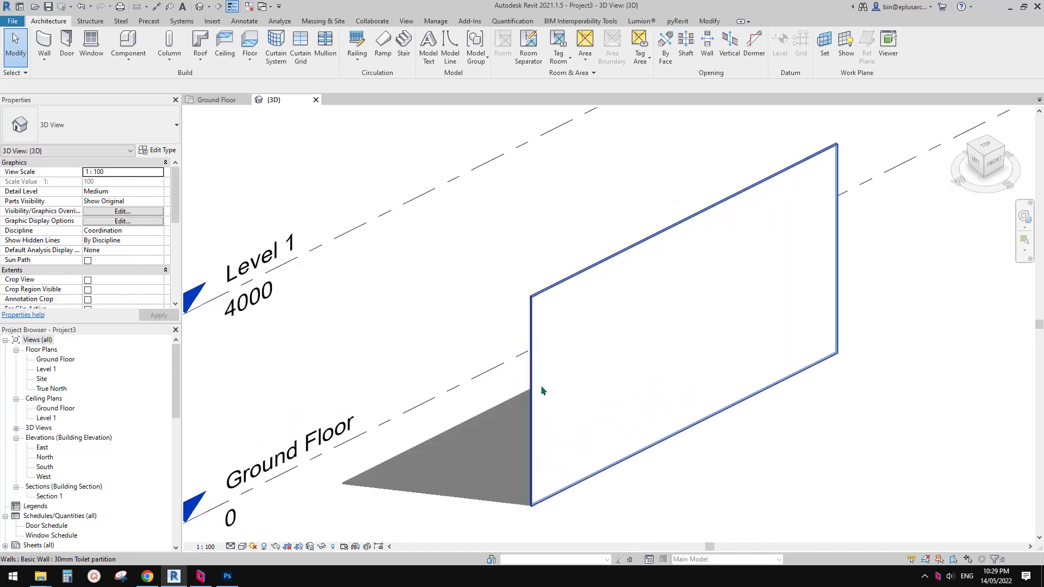
pyautogui.moveTo(598, 419); pyautogui.dragTo(629, 384, button='middle')
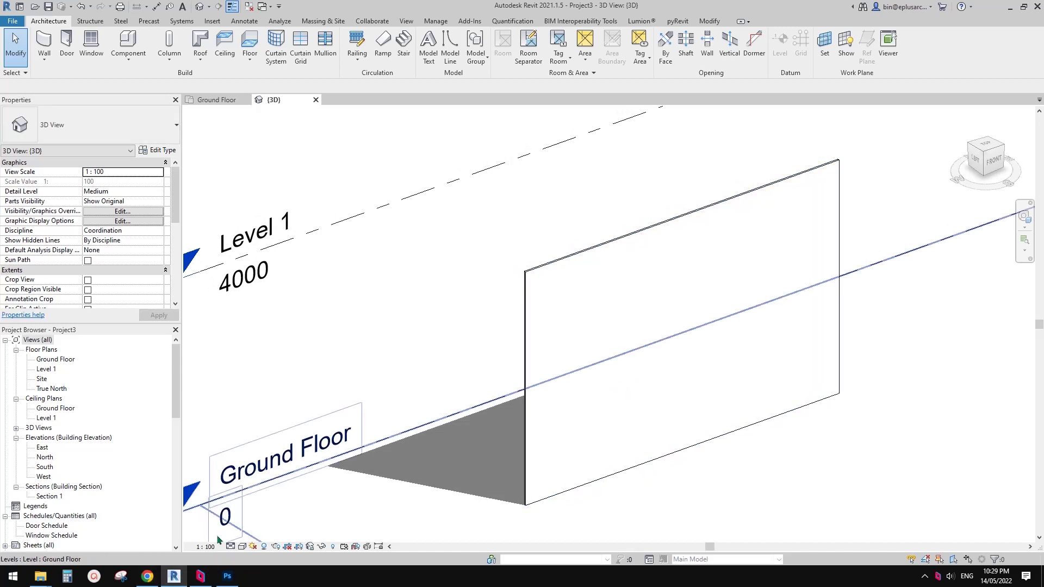
pyautogui.moveTo(433, 349); pyautogui.dragTo(429, 352, button='middle')
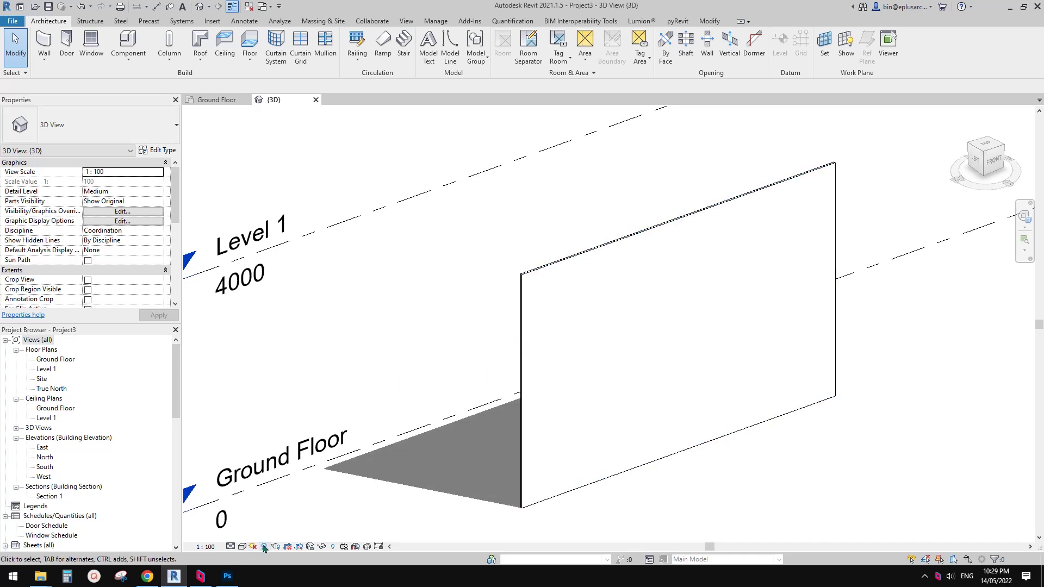
pyautogui.click(275, 545)
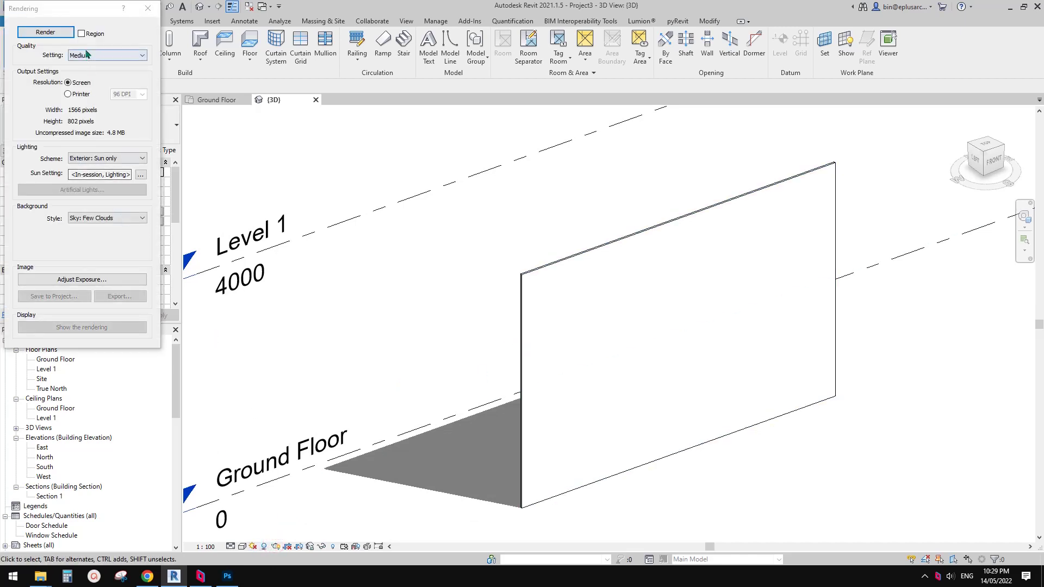
pyautogui.click(58, 31)
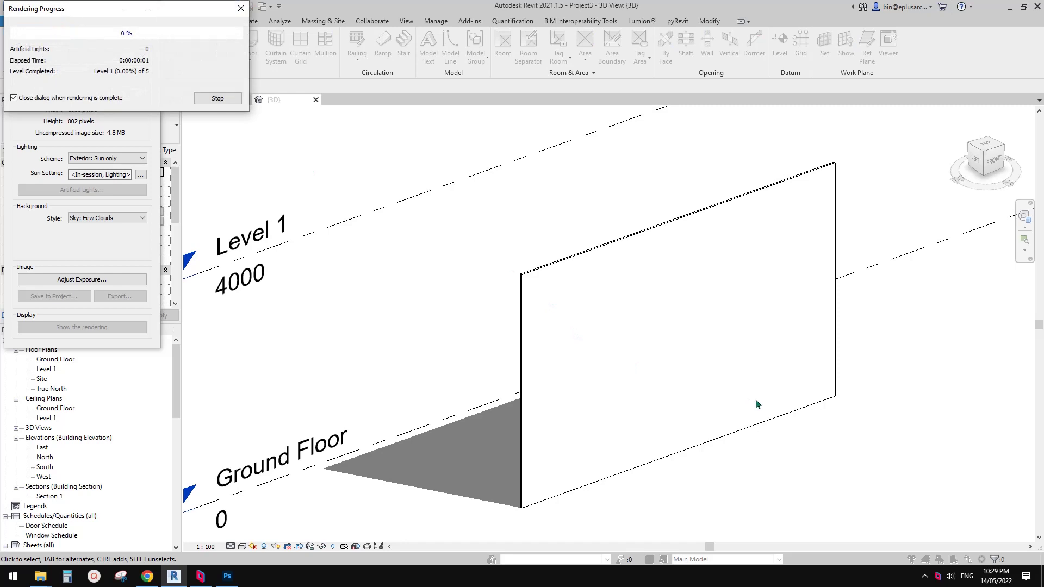